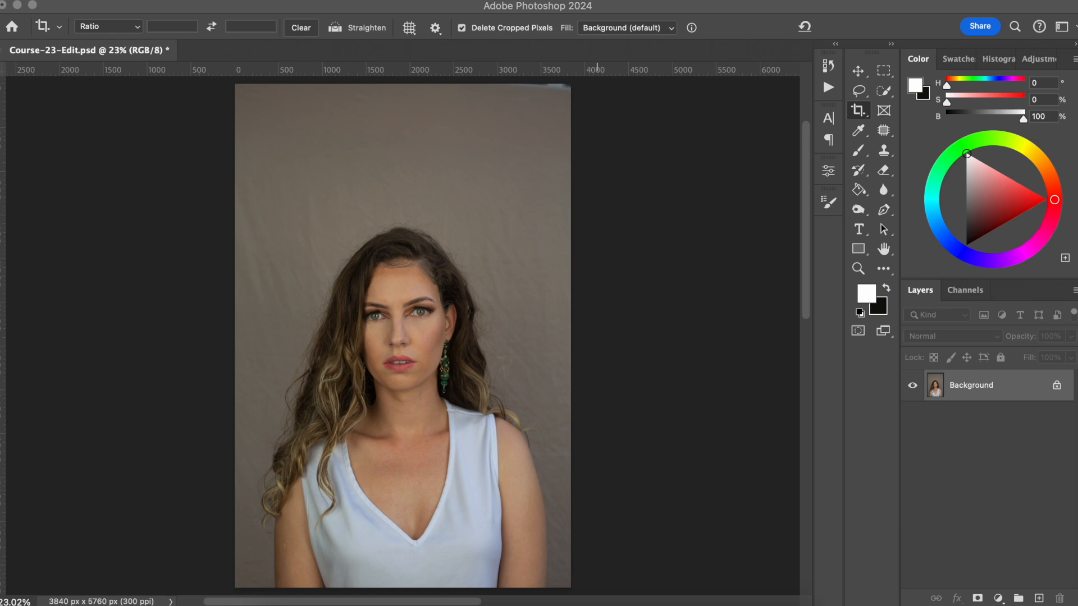
Outline both of the woman's eyes with the Lasso tool, adding the second eye to the first selection.
key(v)
key(super+equal)
key(super+equal)
key(super+equal)
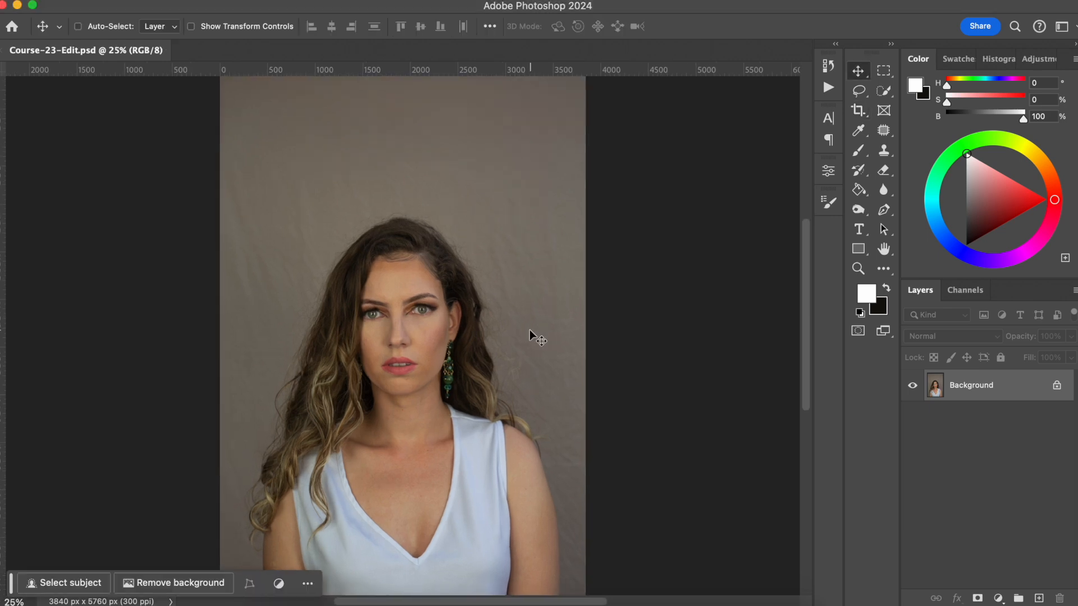
key(super+equal)
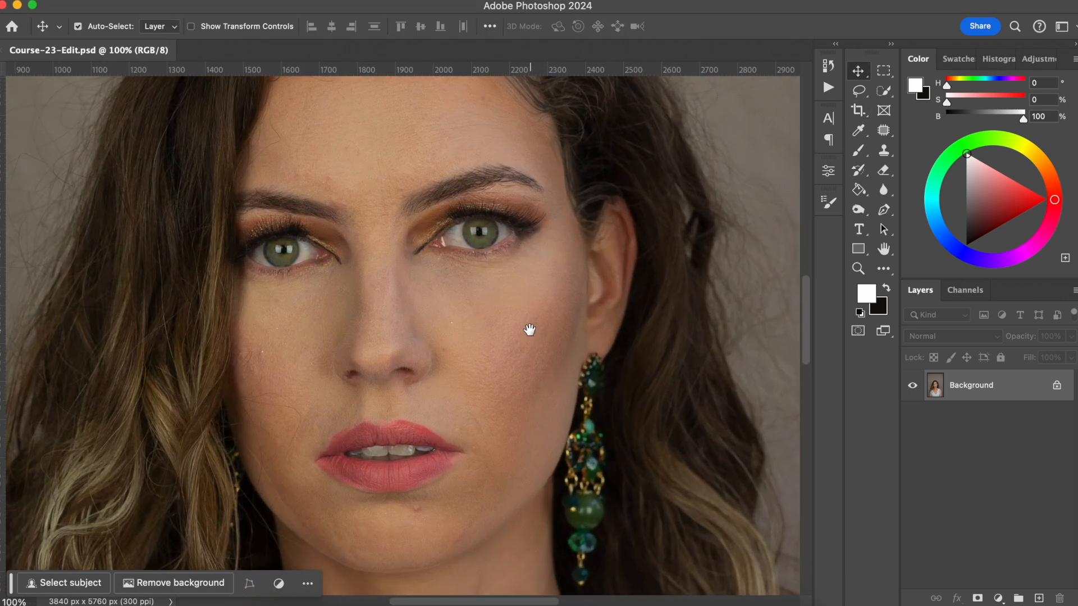
drag(546, 327, 556, 327)
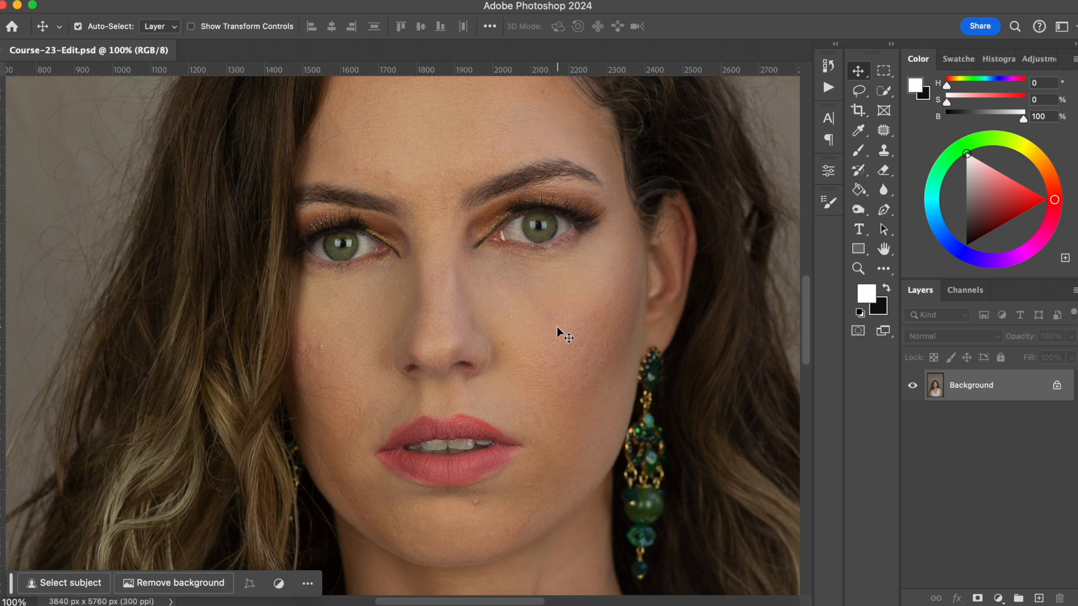
key(super+equal)
drag(361, 248, 360, 385)
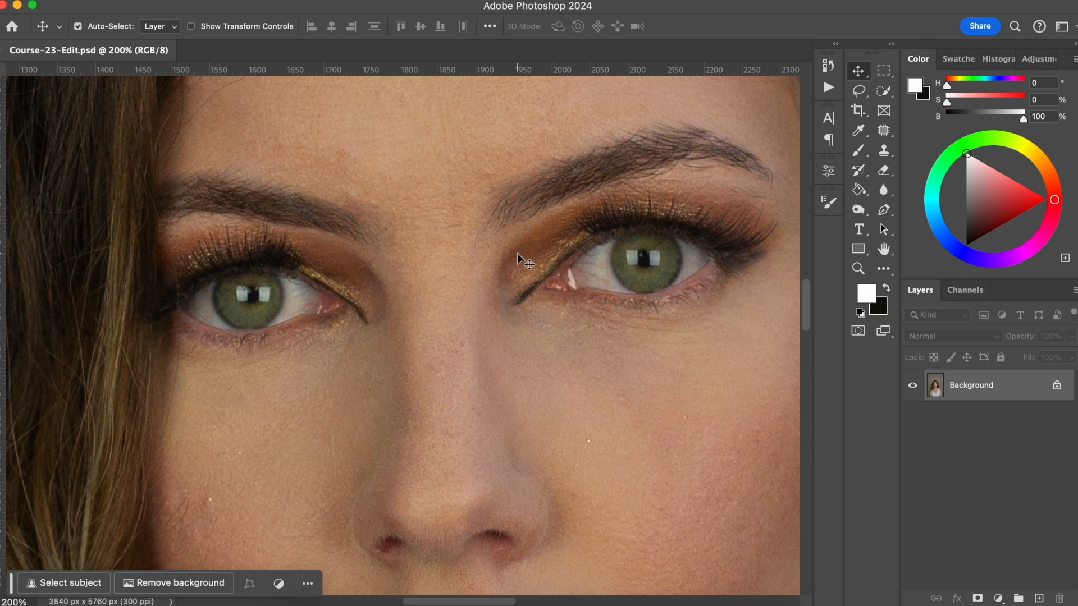
click(860, 91)
scroll(570, 280, right, 2)
mouse_move(581, 247)
mouse_down()
mouse_move(511, 293)
mouse_move(627, 305)
mouse_move(690, 278)
mouse_move(694, 260)
mouse_move(680, 250)
mouse_move(579, 243)
mouse_up()
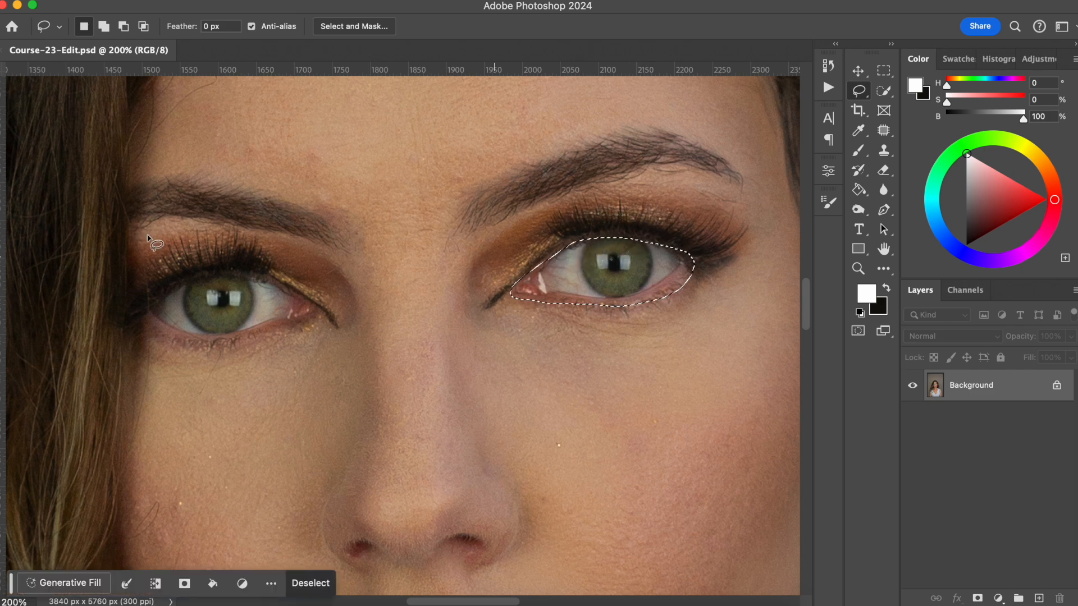
click(104, 26)
mouse_move(203, 276)
mouse_down()
mouse_move(180, 281)
mouse_move(147, 315)
mouse_move(171, 333)
mouse_move(235, 337)
mouse_move(319, 311)
mouse_move(286, 287)
mouse_move(204, 276)
mouse_up()
Add a Hue/Saturation adjustment layer limited to the selected eyes and clear its settings away from the face.
click(998, 598)
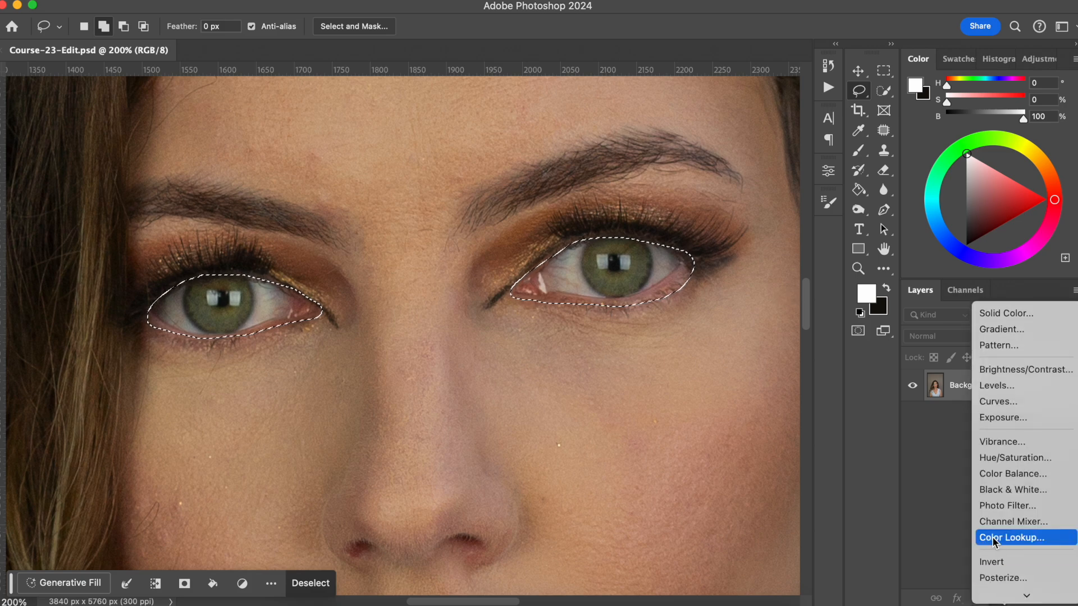
click(1010, 459)
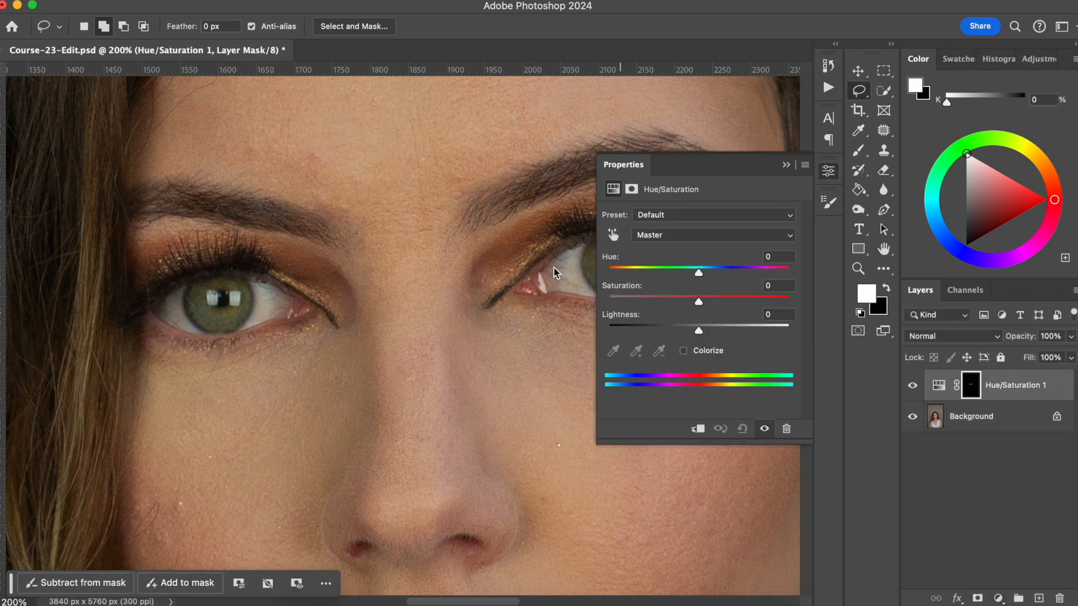
drag(737, 161, 898, 187)
Restrict the Hue/Saturation adjustment to the Reds and set their saturation to -41.
click(815, 263)
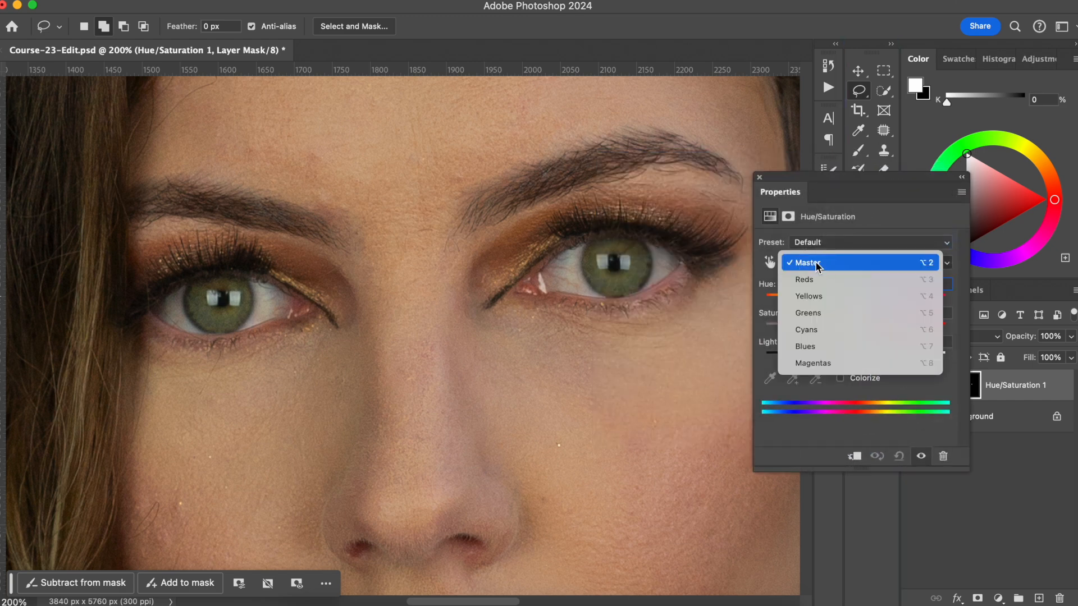
click(813, 279)
drag(860, 333, 765, 346)
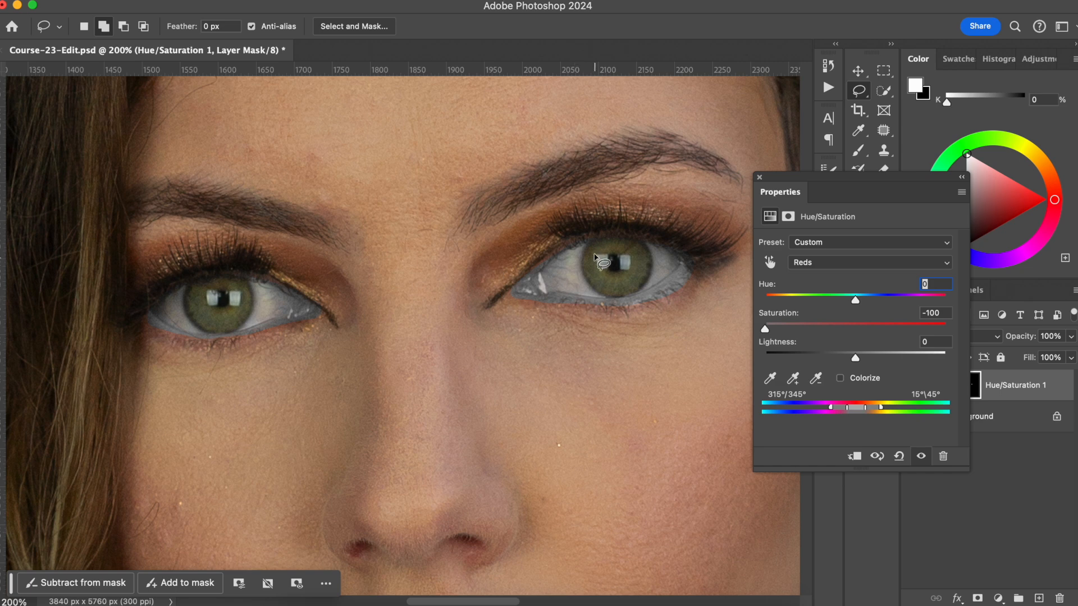
click(763, 323)
drag(763, 321, 819, 332)
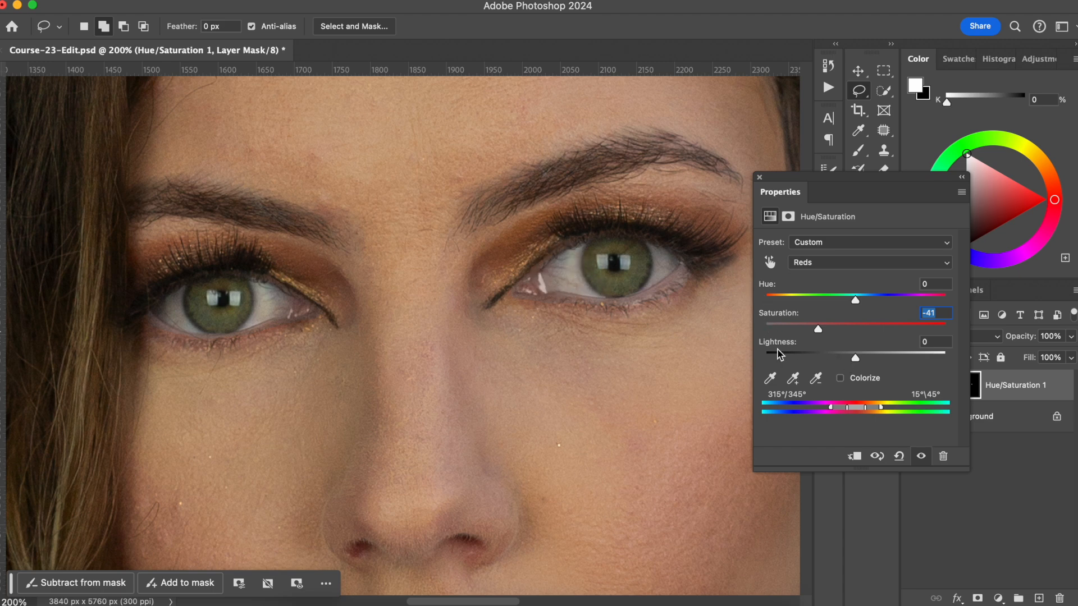
Raise the lightness of the Reds slightly, ease their desaturation a little, and close the adjustment settings.
drag(857, 359, 873, 358)
drag(818, 329, 823, 331)
click(759, 177)
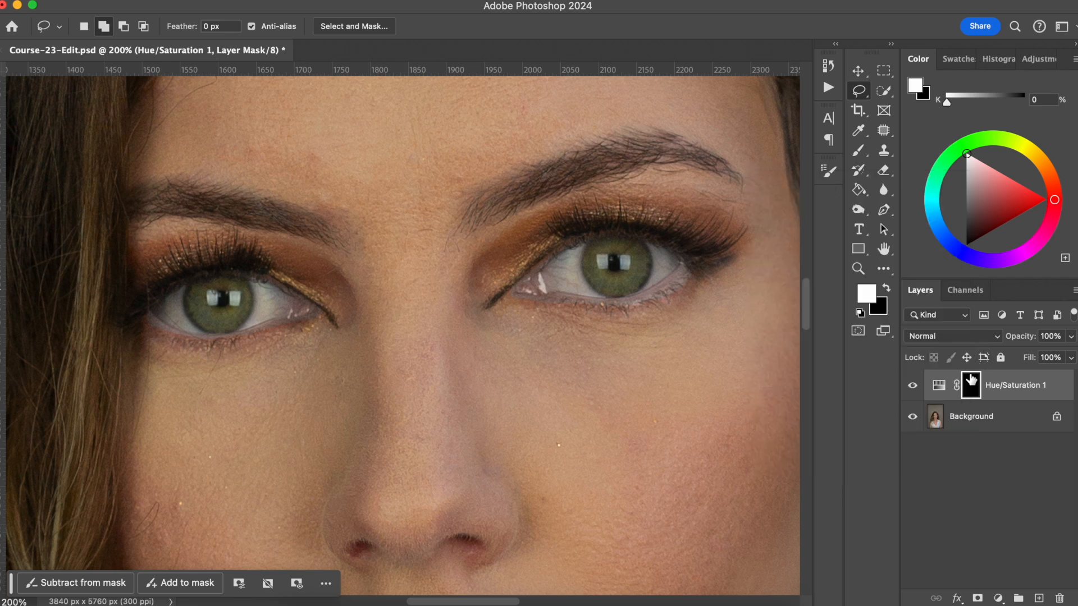
Set up the Brush tool with black as the foreground color at 41% opacity and hide the Hue/Saturation layer.
click(858, 151)
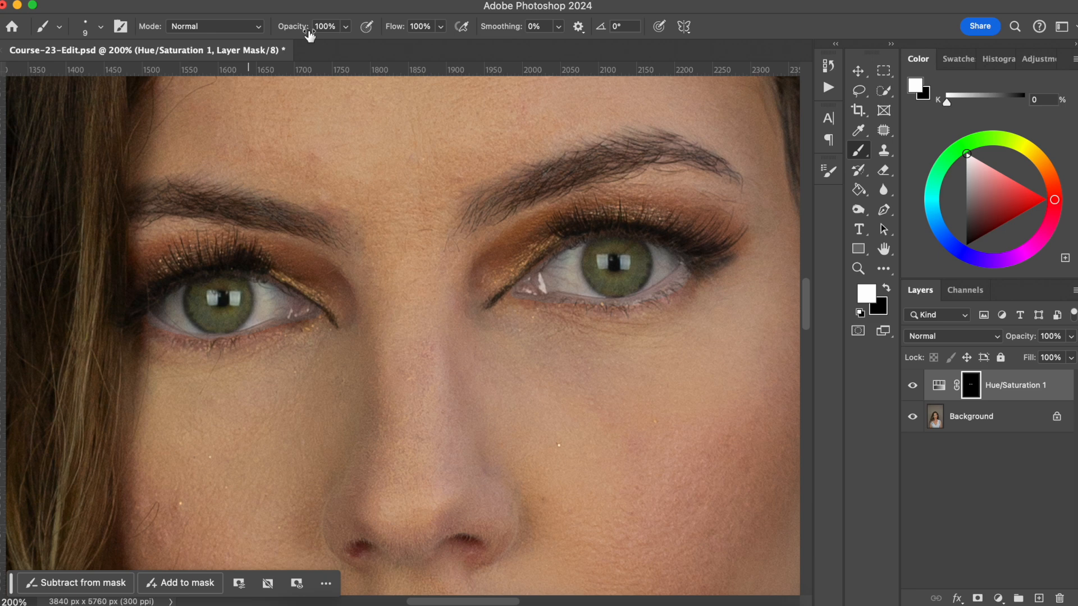
click(887, 288)
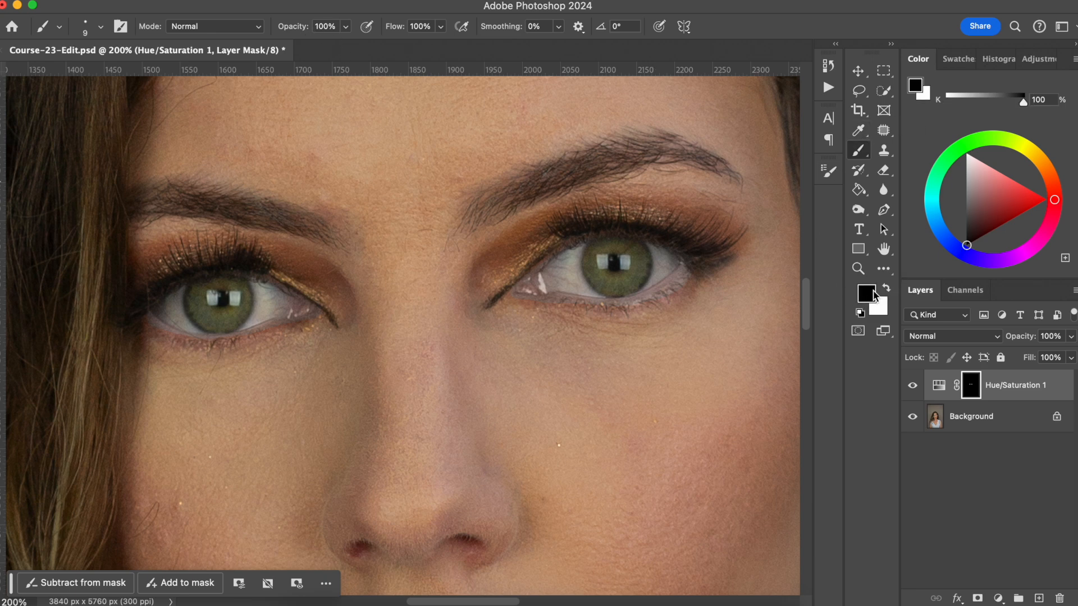
drag(306, 21, 285, 28)
drag(292, 26, 281, 29)
click(920, 385)
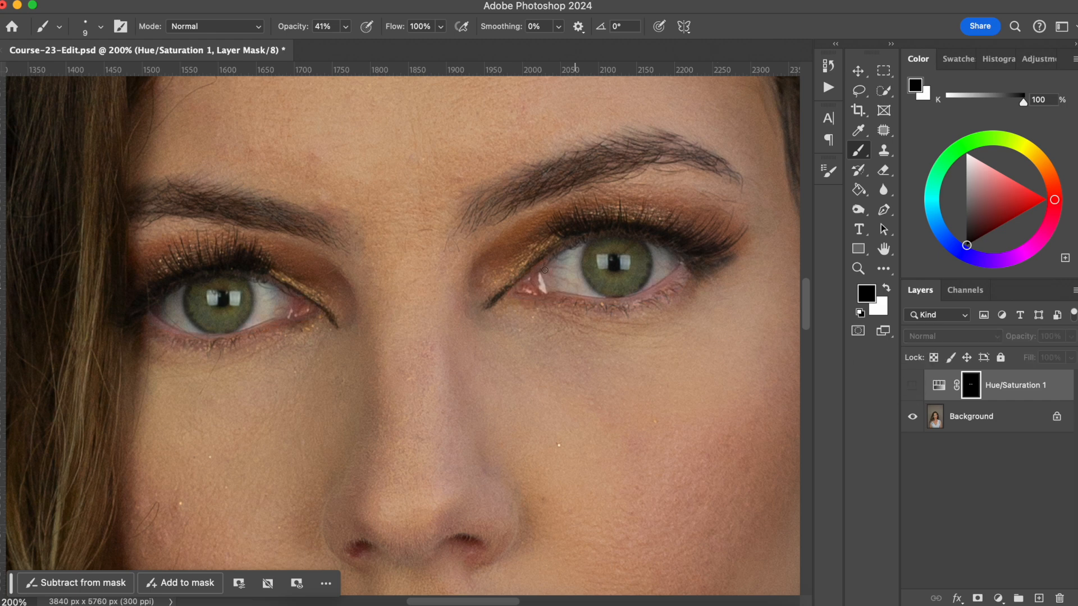
Show the adjustment again, test a white brush stroke at 30% opacity on a new layer, and delete that layer.
right_click(514, 292)
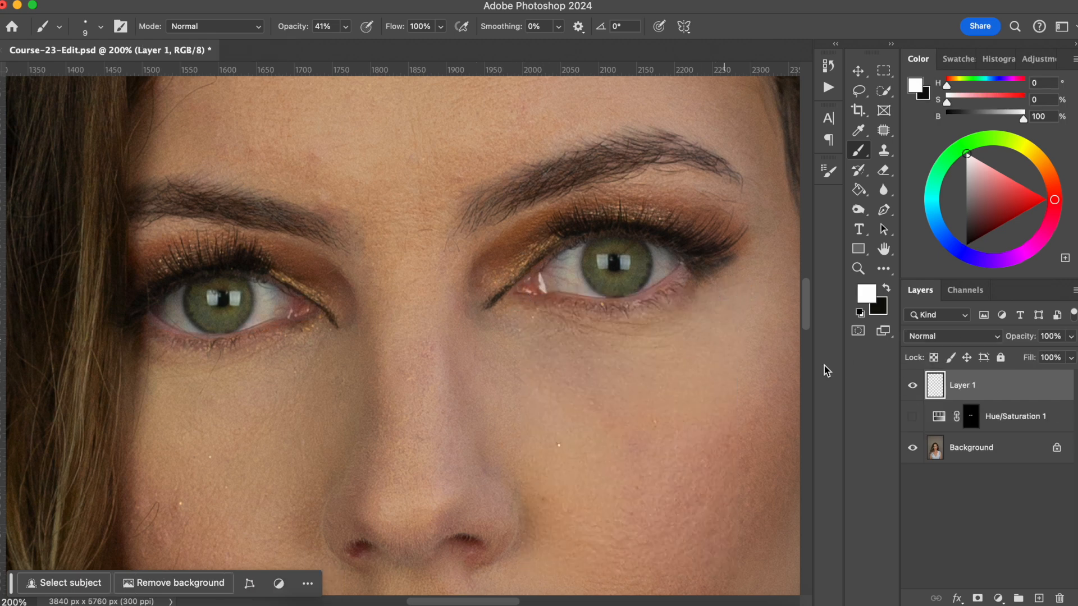
click(912, 417)
drag(300, 26, 292, 27)
drag(517, 285, 543, 256)
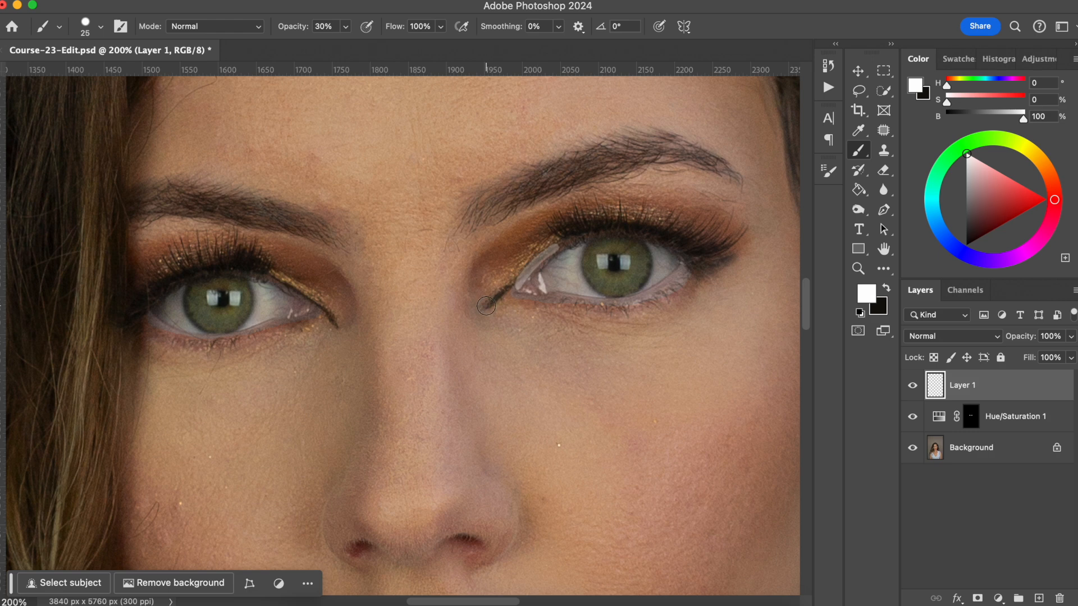
key(x)
drag(1010, 386, 1060, 599)
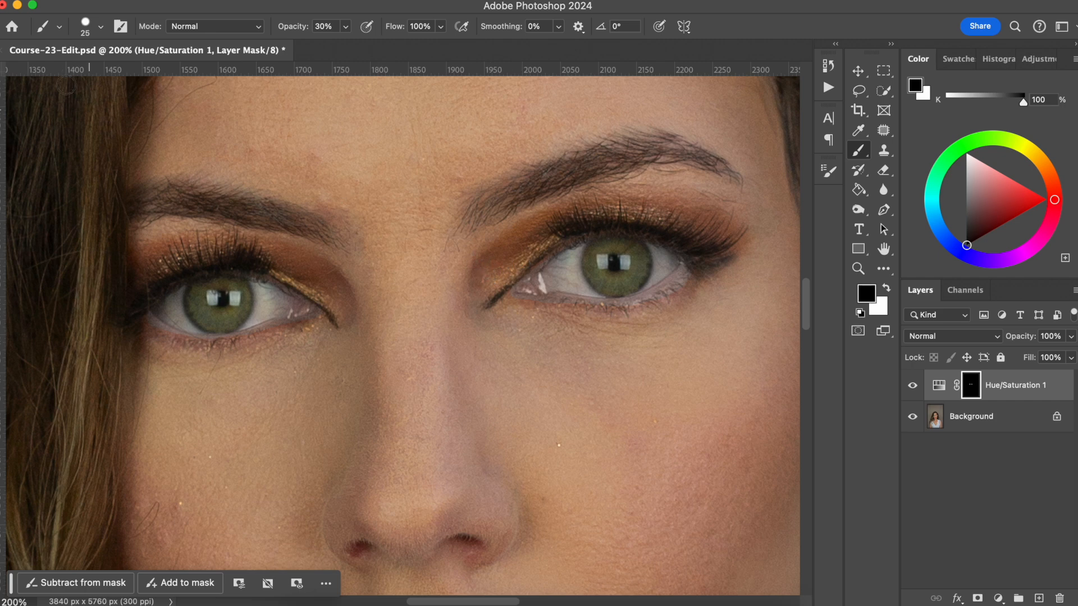
Change the brush to the Soft Round preset with 0% hardness.
click(85, 26)
drag(153, 110, 88, 106)
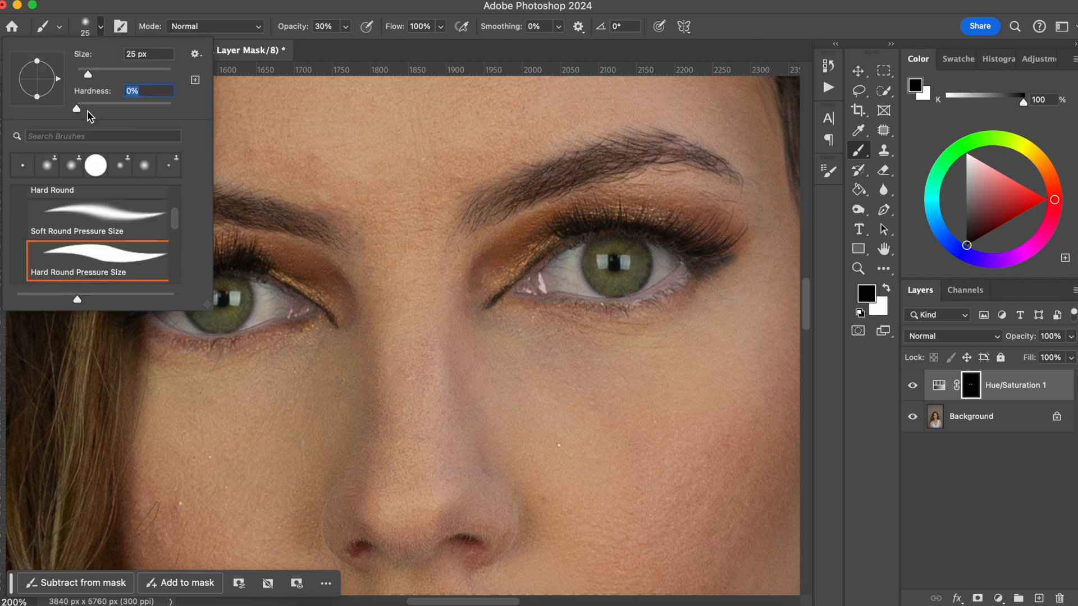
click(93, 33)
click(90, 28)
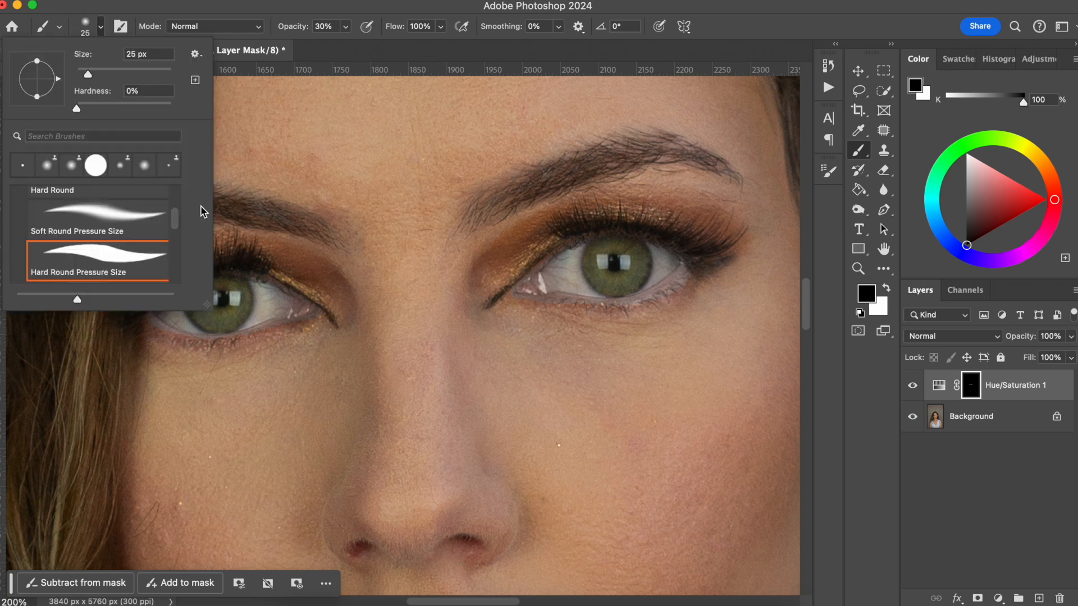
scroll(180, 213, up, 3)
click(120, 232)
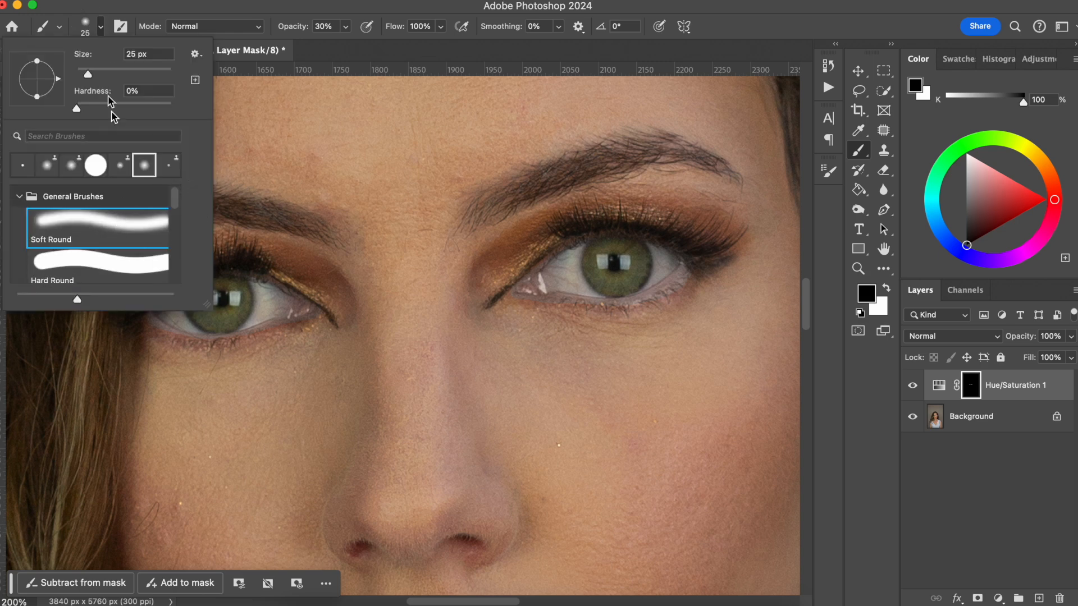
click(84, 29)
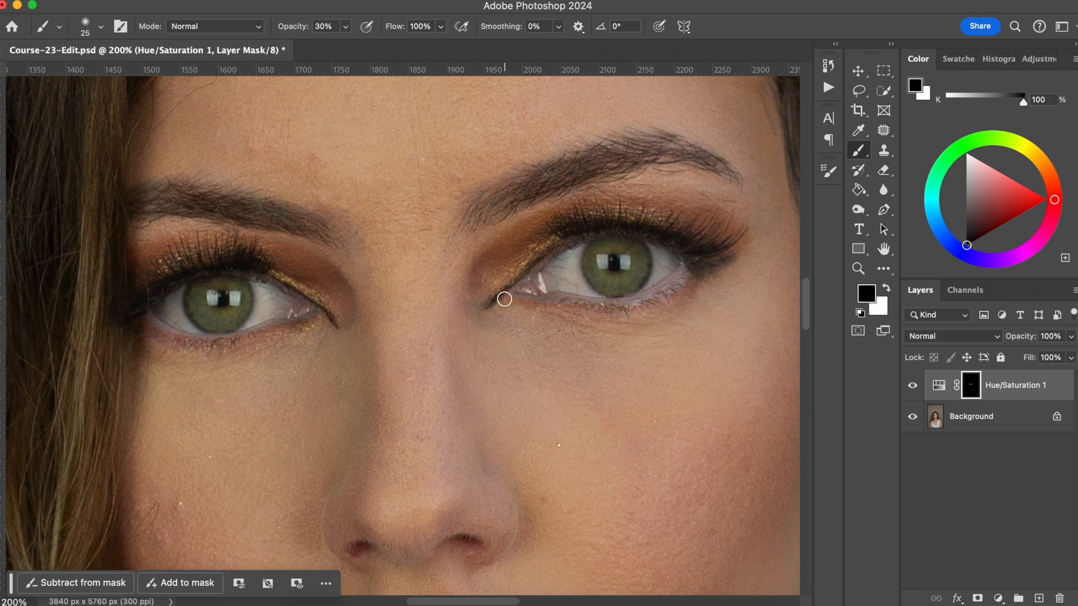
Paint black at brush size 40 on the adjustment mask around both inner eye corners and compare before and after.
key(])
mouse_move(513, 302)
mouse_down()
mouse_move(550, 309)
mouse_move(506, 294)
mouse_move(558, 307)
mouse_move(501, 298)
mouse_move(559, 242)
mouse_move(561, 305)
mouse_move(530, 308)
mouse_move(633, 310)
mouse_move(608, 314)
mouse_move(683, 275)
mouse_move(606, 309)
mouse_move(691, 269)
mouse_move(663, 299)
mouse_move(598, 312)
mouse_up()
mouse_move(278, 308)
mouse_down()
mouse_move(312, 279)
mouse_move(238, 266)
mouse_move(311, 280)
mouse_move(279, 272)
mouse_move(342, 317)
mouse_move(251, 337)
mouse_move(265, 327)
mouse_move(278, 328)
mouse_move(224, 348)
mouse_move(215, 347)
mouse_move(235, 341)
mouse_move(187, 346)
mouse_move(141, 318)
mouse_move(203, 346)
mouse_move(140, 323)
mouse_move(198, 347)
mouse_move(255, 344)
mouse_move(328, 320)
mouse_up()
click(913, 387)
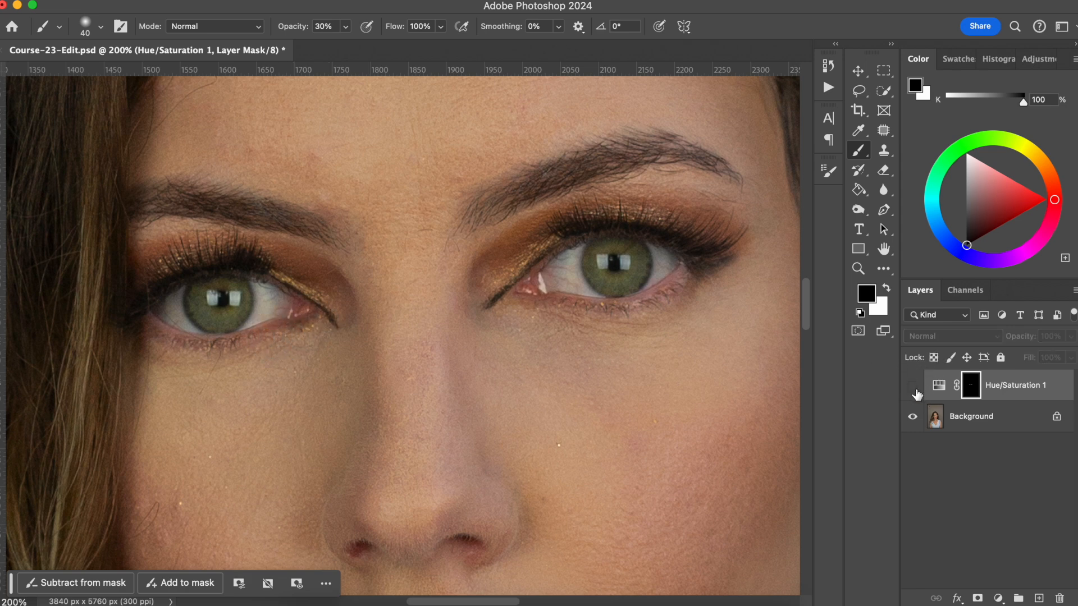
click(913, 386)
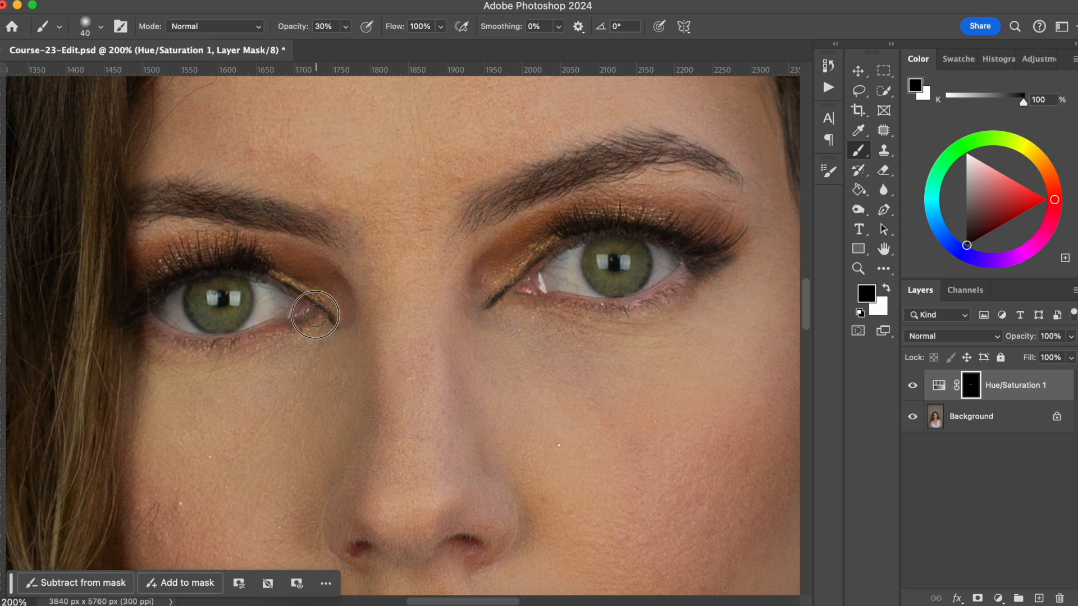
click(913, 385)
click(913, 386)
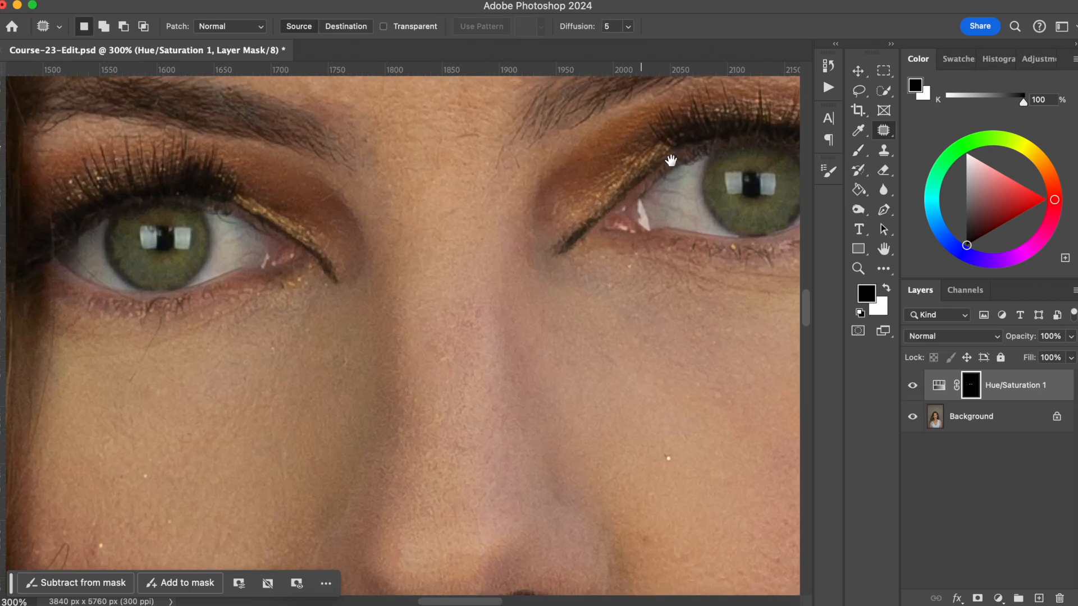
Stamp all visible layers into a new top layer and ready the Patch tool for the eye on the earring side.
drag(692, 251, 450, 373)
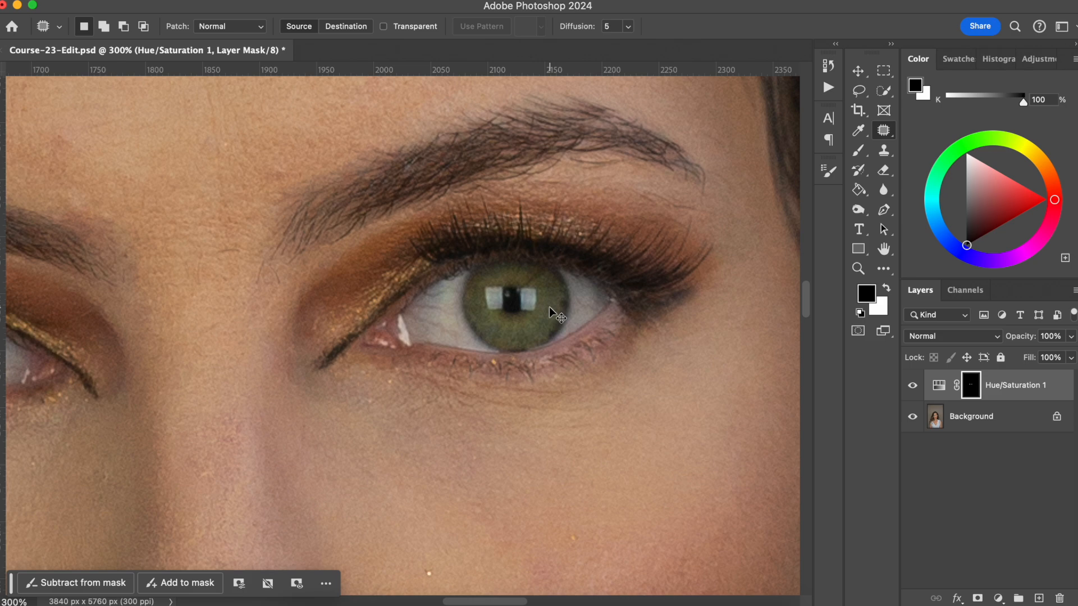
key(super+equal)
drag(678, 359, 594, 388)
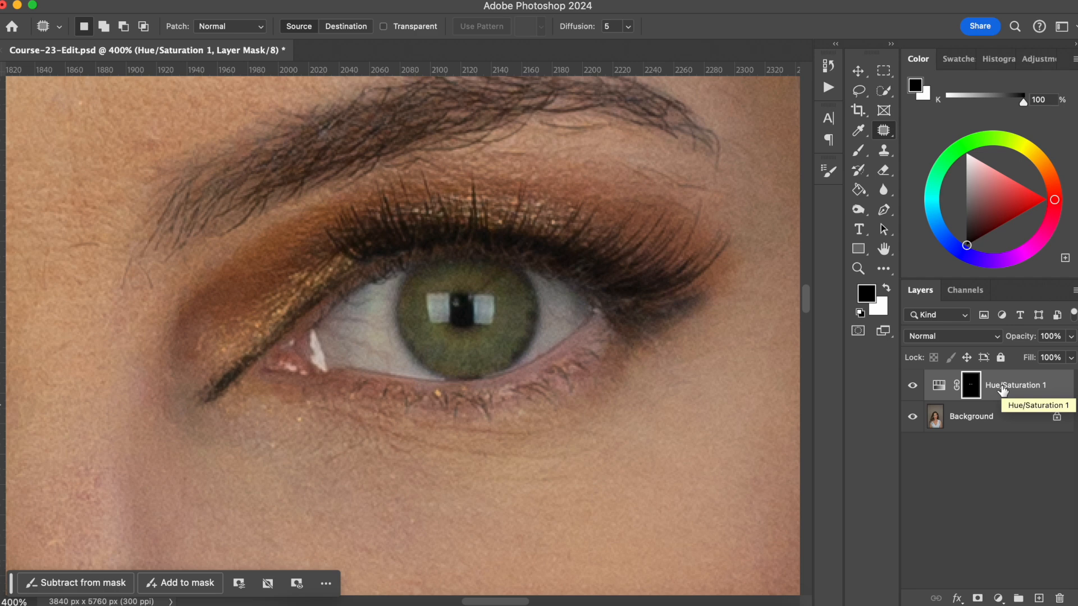
key(super+alt+shift+e)
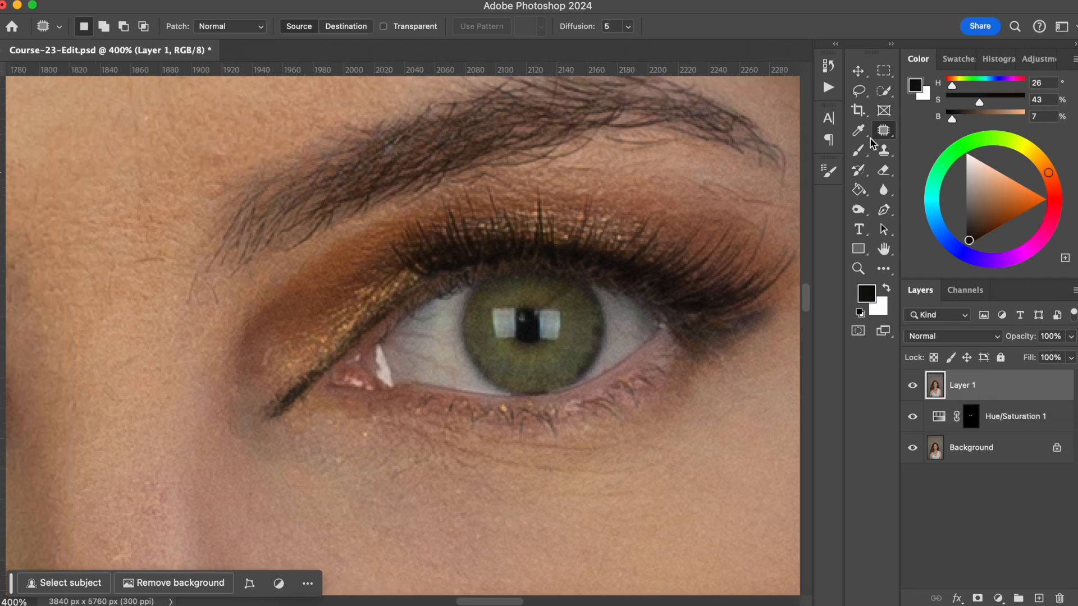
click(883, 130)
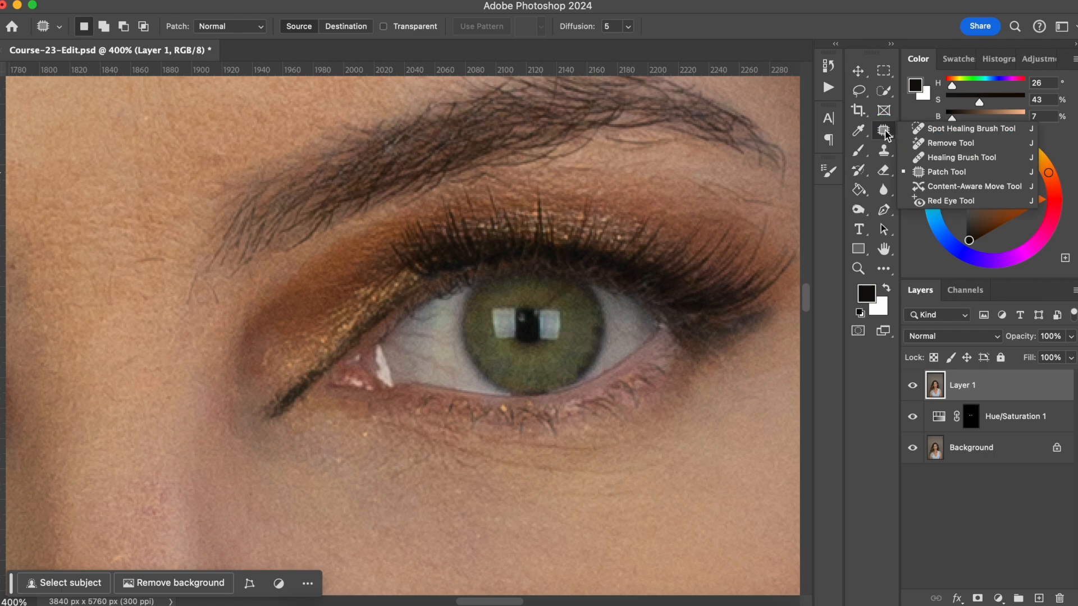
click(874, 130)
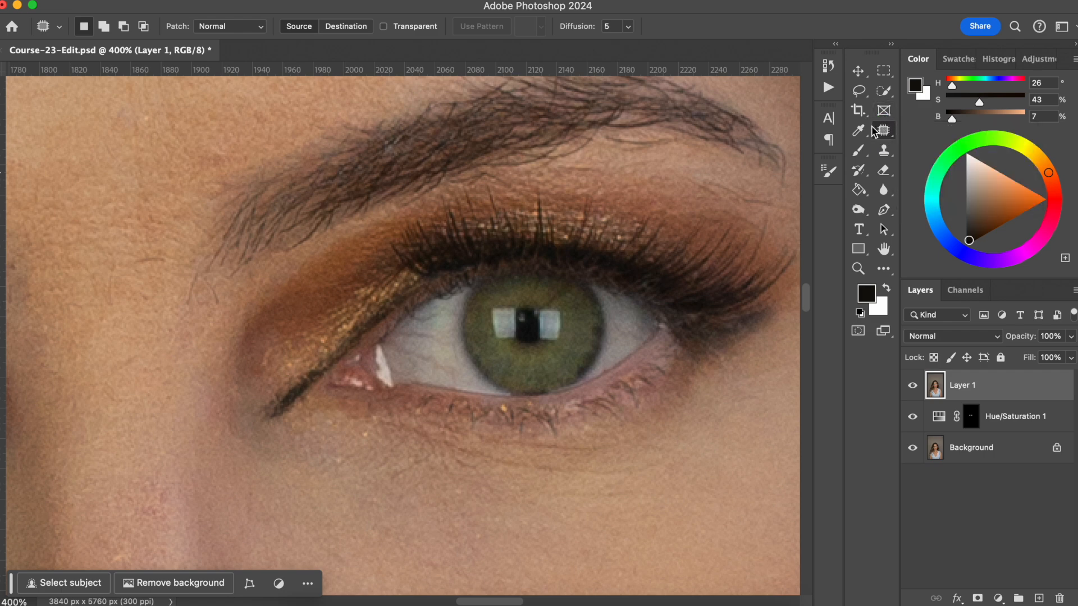
Patch the red veins in the white between the iris and the inner corner of the earring-side eye.
mouse_move(414, 324)
mouse_down()
mouse_move(408, 340)
mouse_move(435, 341)
mouse_move(412, 328)
mouse_move(444, 349)
mouse_up()
key(ctrl+d)
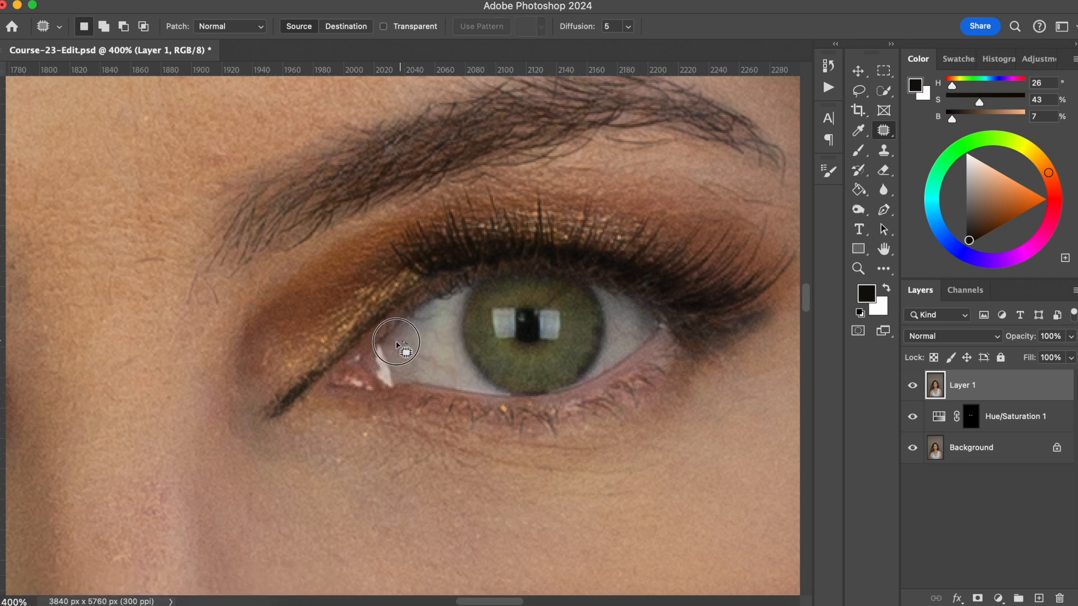
mouse_move(404, 340)
mouse_down()
mouse_move(416, 360)
mouse_move(416, 344)
mouse_up()
mouse_move(418, 344)
mouse_down()
mouse_move(449, 375)
mouse_move(449, 362)
mouse_move(419, 346)
mouse_move(451, 384)
mouse_move(453, 371)
mouse_move(431, 361)
mouse_move(420, 328)
mouse_move(433, 346)
mouse_move(445, 340)
mouse_move(426, 333)
mouse_move(455, 363)
mouse_move(459, 351)
mouse_move(438, 339)
mouse_move(453, 330)
mouse_move(416, 325)
mouse_move(446, 311)
mouse_move(426, 323)
mouse_up()
key(super+d)
key(super+d)
key(super+d)
key(super+d)
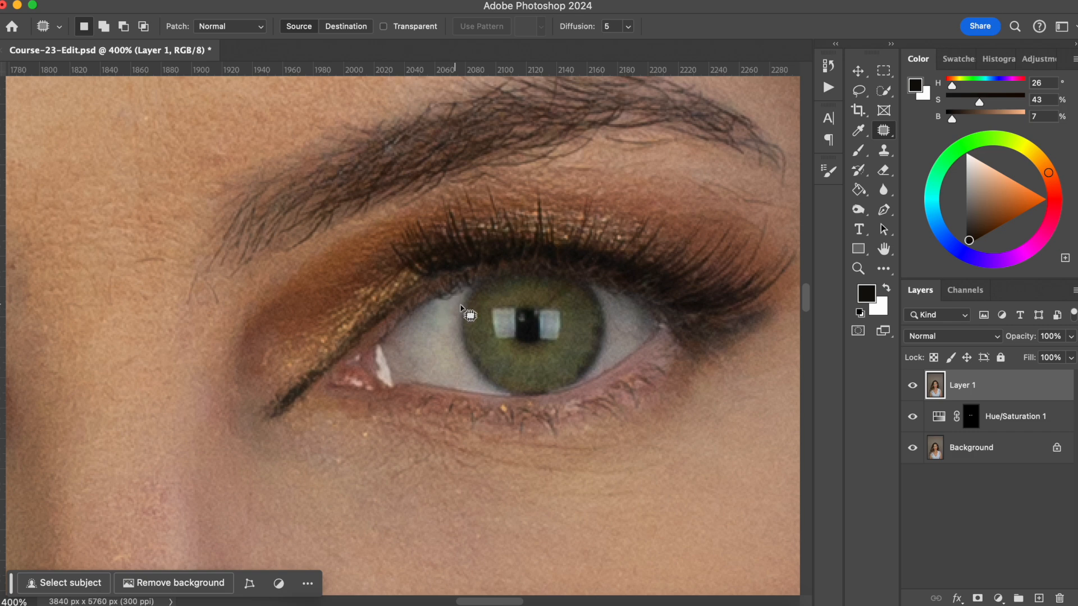
Patch the veins in the white between the iris and the outer corner of the same eye.
mouse_move(616, 321)
mouse_down()
mouse_move(615, 346)
mouse_move(620, 314)
mouse_move(616, 340)
mouse_move(642, 335)
mouse_move(619, 318)
mouse_move(633, 321)
mouse_up()
key(super+d)
key(super+d)
key(super+d)
mouse_move(631, 327)
mouse_down()
mouse_move(621, 298)
mouse_move(608, 296)
mouse_move(626, 316)
mouse_move(621, 301)
mouse_move(627, 338)
mouse_up()
key(super+d)
Patch the blemish on the lower lid directly beneath the iris.
drag(508, 402, 509, 405)
mouse_move(505, 408)
mouse_down()
mouse_move(491, 398)
mouse_move(532, 404)
mouse_up()
key(super+d)
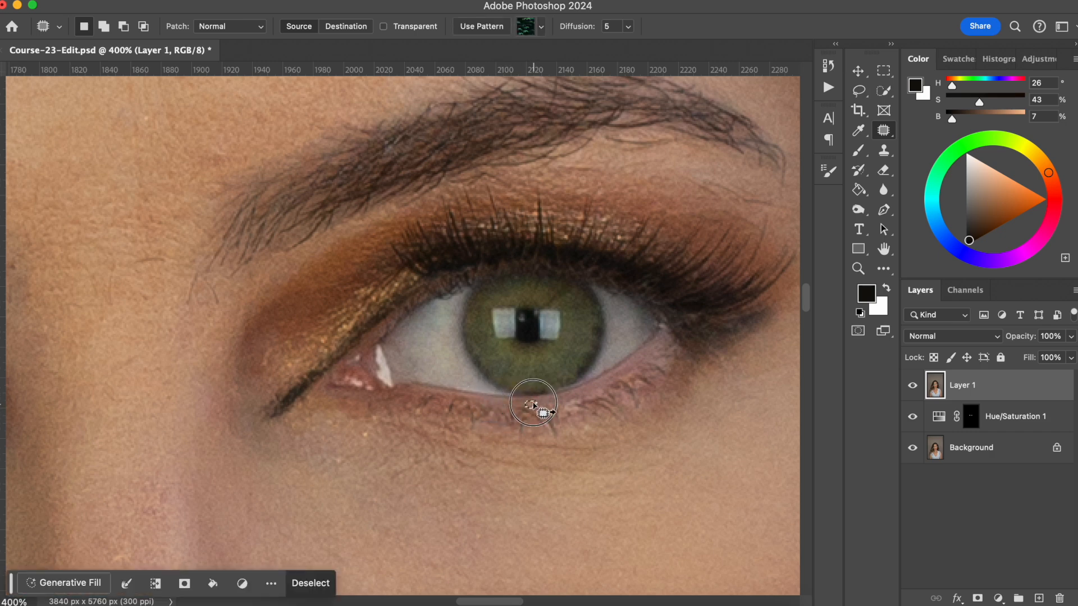
Patch the glitter specks and marks on the skin below the inner corner of the earring-side eye.
mouse_move(358, 429)
mouse_down()
mouse_move(366, 441)
mouse_move(360, 432)
mouse_up()
mouse_move(368, 437)
mouse_down()
mouse_move(382, 447)
mouse_move(326, 428)
mouse_move(343, 455)
mouse_up()
key(super+d)
drag(339, 458, 322, 435)
key(super+d)
drag(378, 416, 378, 417)
mouse_move(371, 418)
mouse_down()
mouse_move(356, 412)
mouse_move(413, 416)
mouse_move(413, 406)
mouse_up()
key(super+d)
drag(414, 411, 388, 399)
key(super+d)
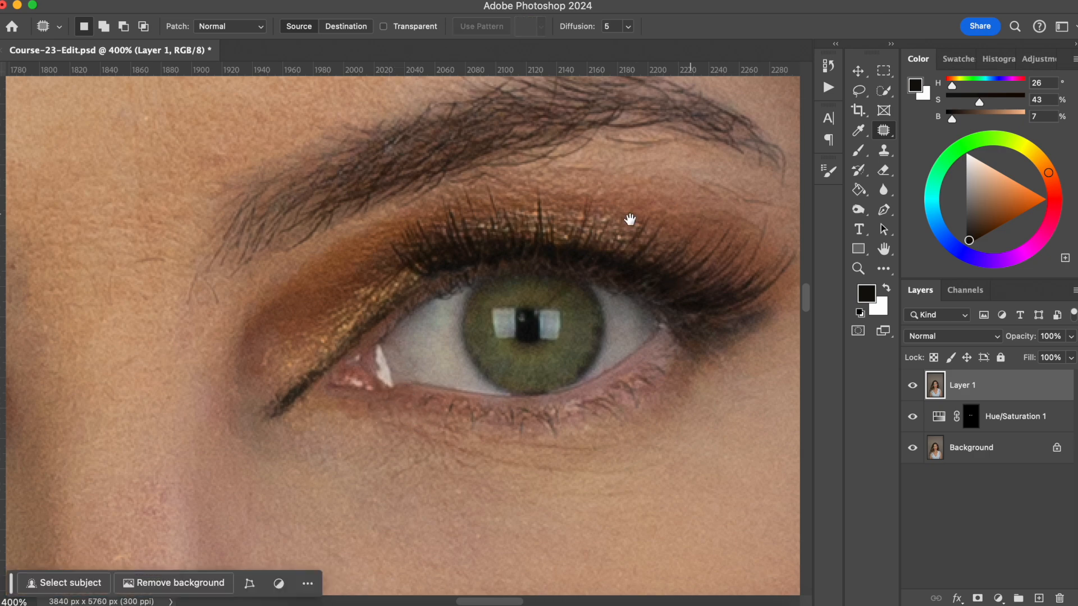
Patch the veins in the white between the iris and the inner corner of the other eye.
scroll(421, 390, left, 10)
drag(387, 425, 363, 425)
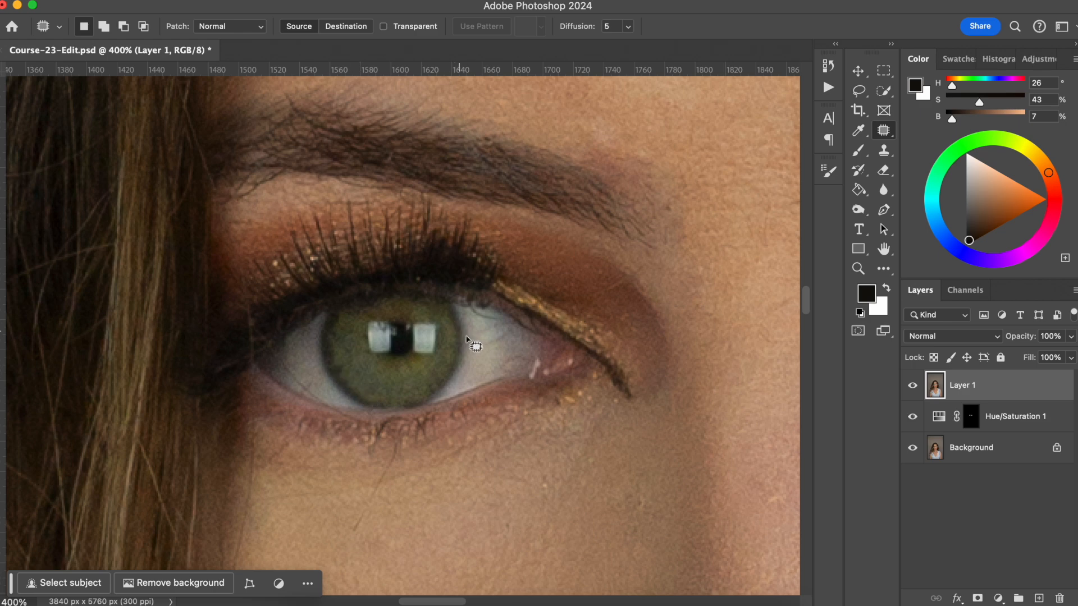
mouse_move(503, 336)
mouse_down()
mouse_move(481, 351)
mouse_move(510, 336)
mouse_move(505, 328)
mouse_move(501, 348)
mouse_move(486, 325)
mouse_up()
key(super+d)
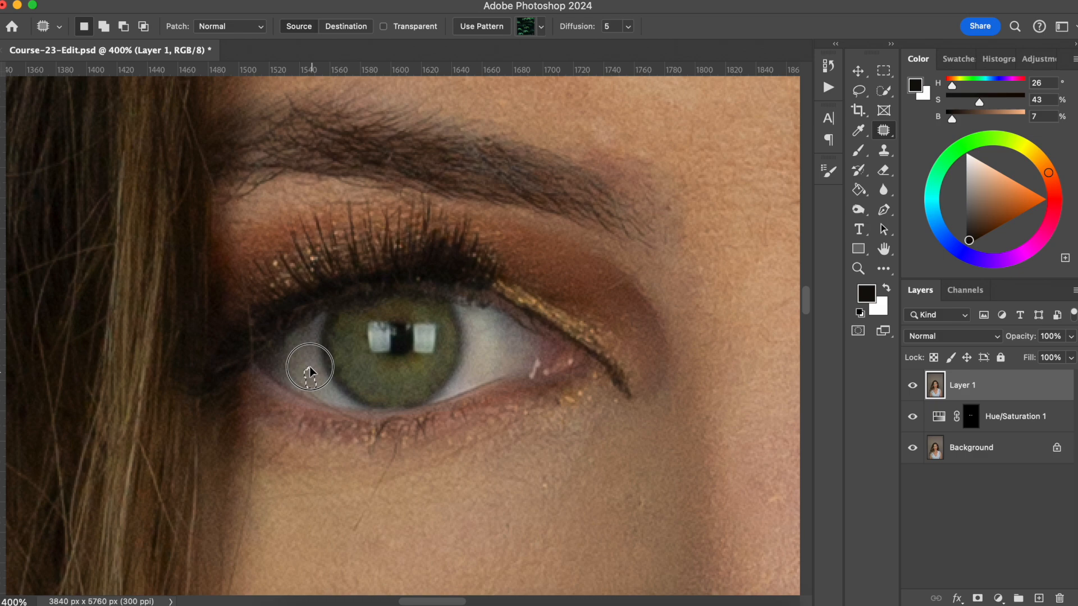
Patch the outer white of the hair-side eye and the mark on the skin below its lower lashes.
drag(310, 368, 306, 373)
key(super+d)
drag(359, 416, 359, 512)
drag(370, 494, 404, 500)
key(super+d)
Patch the bright highlight and glitter specks at the inner corner of the hair-side eye.
drag(566, 398, 573, 399)
drag(588, 390, 620, 406)
mouse_move(568, 349)
mouse_down()
mouse_move(544, 366)
mouse_move(556, 371)
mouse_up()
key(super+d)
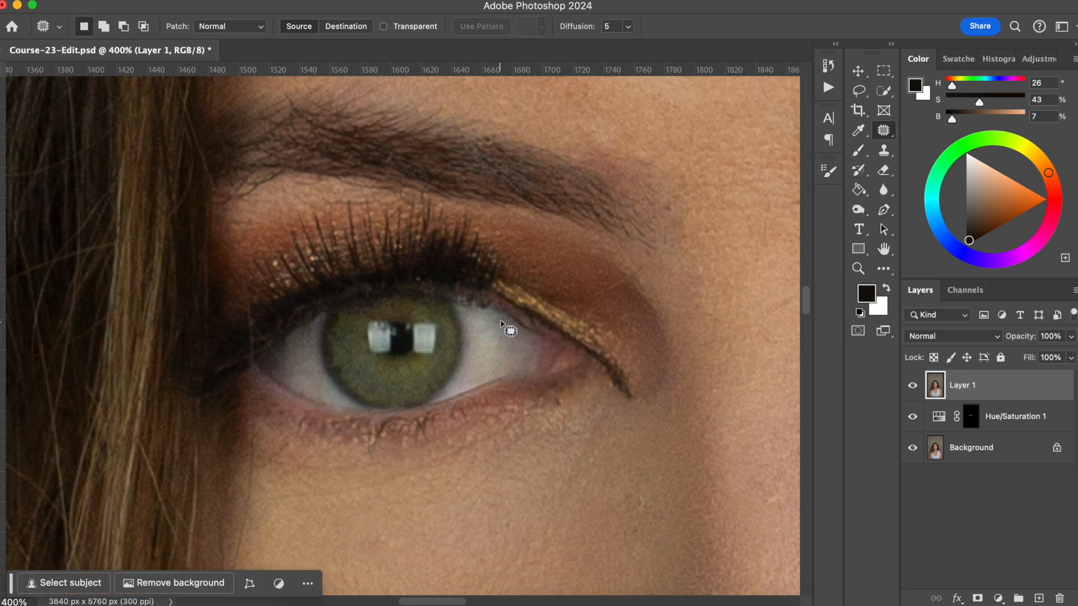
Patch the small marks around the upper part of the iris in the earring-side eye.
drag(489, 344, 101, 336)
drag(780, 339, 502, 348)
drag(510, 251, 514, 272)
key(super+d)
drag(544, 238, 558, 257)
key(super+d)
Patch the stray hairs and creases beneath the outer end of the earring-side eyebrow.
mouse_move(313, 351)
mouse_down()
mouse_move(333, 348)
mouse_move(292, 364)
mouse_up()
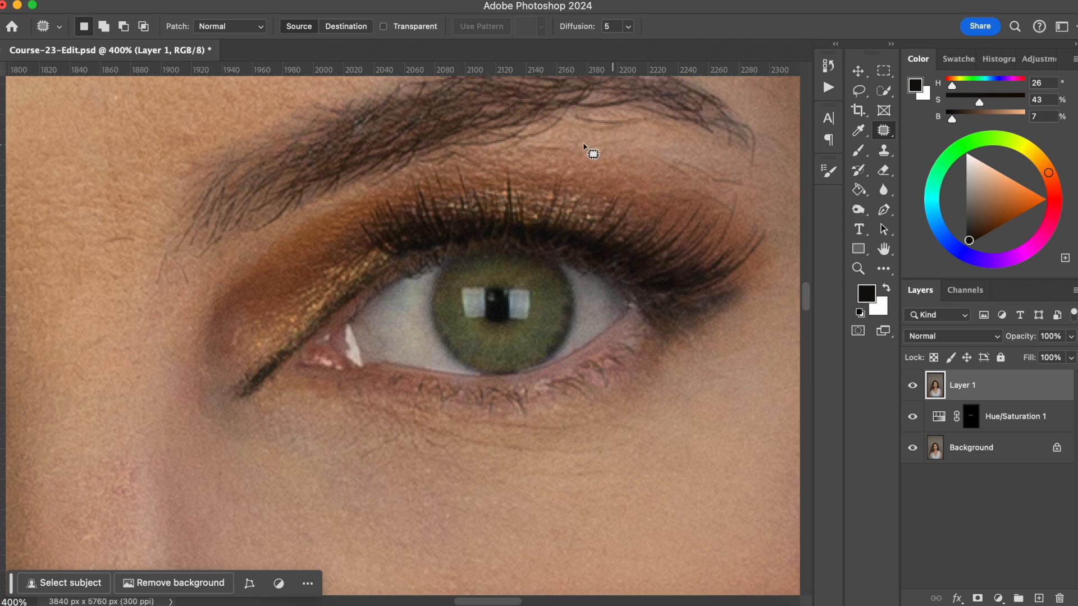
drag(550, 174, 560, 219)
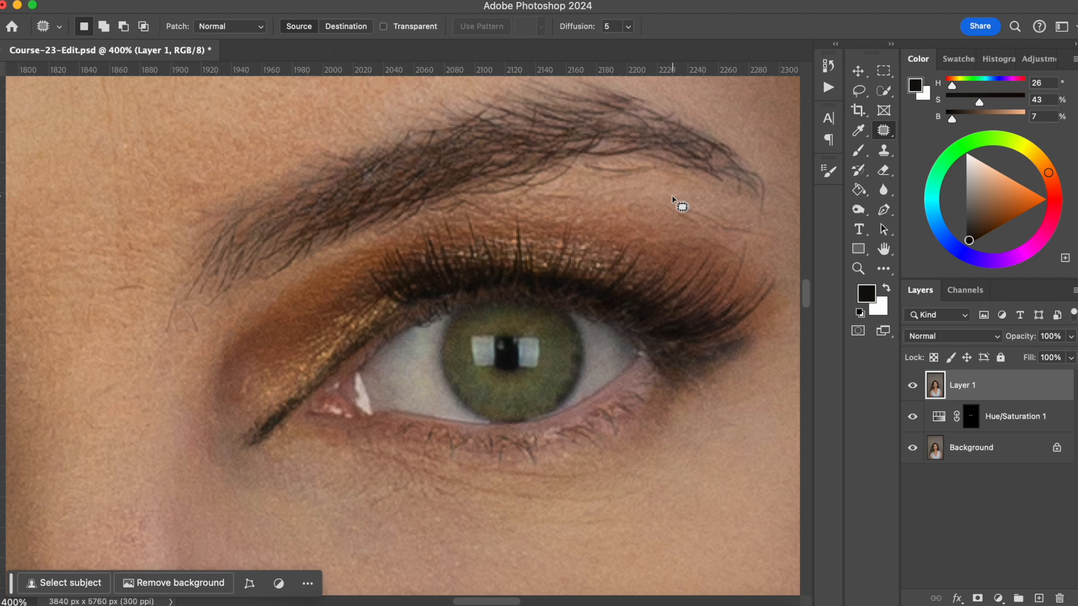
scroll(704, 233, up, 3)
scroll(704, 233, right, 3)
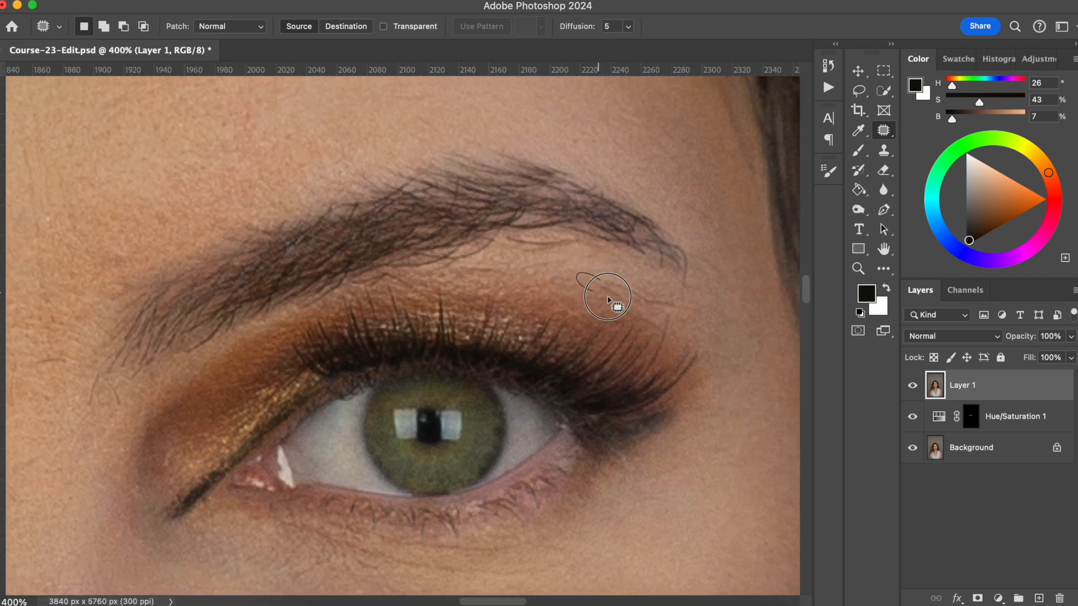
drag(622, 293, 629, 303)
mouse_move(632, 300)
mouse_down()
mouse_move(635, 287)
mouse_move(636, 304)
mouse_move(659, 297)
mouse_move(650, 329)
mouse_up()
key(super+d)
key(super+d)
drag(654, 327, 648, 315)
key(super+d)
Patch the stray hairs on the skin beneath the arch of the earring-side eyebrow.
drag(482, 261, 495, 271)
mouse_move(488, 270)
mouse_down()
mouse_move(475, 265)
mouse_move(532, 265)
mouse_up()
key(super+d)
drag(517, 271, 565, 257)
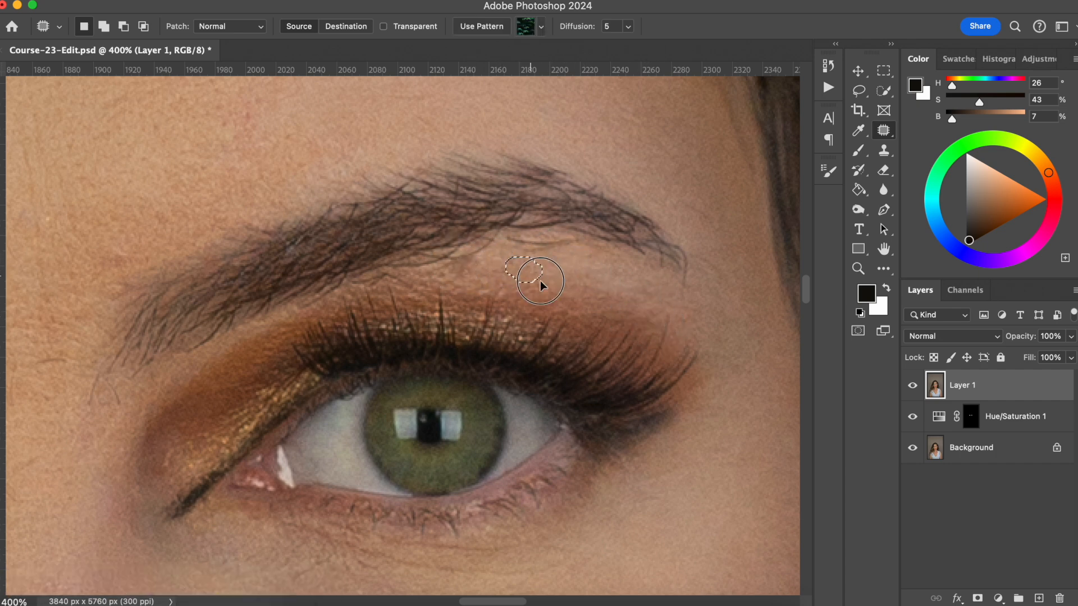
key(super+d)
Patch the stray hairs on the skin between the hair-side eyebrow and its upper lid.
drag(225, 352, 609, 295)
mouse_move(225, 350)
mouse_down()
mouse_move(411, 313)
mouse_move(561, 319)
mouse_up()
mouse_move(303, 243)
mouse_down()
mouse_move(348, 258)
mouse_move(314, 244)
mouse_up()
mouse_move(328, 249)
mouse_down()
mouse_move(269, 256)
mouse_move(280, 228)
mouse_up()
key(super+d)
drag(279, 229, 211, 266)
key(super+d)
mouse_move(332, 230)
mouse_down()
mouse_move(310, 239)
mouse_move(357, 238)
mouse_move(266, 255)
mouse_move(327, 250)
mouse_up()
key(super+d)
drag(327, 249, 288, 244)
key(super+d)
Patch the marks on the outer part of the hair-side upper lid, close to the hair.
mouse_move(226, 365)
mouse_down()
mouse_move(222, 380)
mouse_move(235, 391)
mouse_up()
key(super+d)
mouse_move(213, 321)
mouse_down()
mouse_move(218, 330)
mouse_move(215, 322)
mouse_up()
drag(221, 349, 215, 337)
key(super+d)
mouse_move(201, 261)
mouse_down()
mouse_move(212, 286)
mouse_move(203, 264)
mouse_up()
drag(210, 276, 216, 286)
key(super+d)
Patch the mark on the skin just below the outer corner of the hair-side eye.
drag(290, 423, 381, 304)
mouse_move(312, 326)
mouse_down()
mouse_move(319, 334)
mouse_move(289, 519)
mouse_move(327, 403)
mouse_move(313, 328)
mouse_up()
drag(319, 383, 338, 419)
key(super+d)
Compare both retouched eyes with the original by showing the Background layer alone, and restore all layers.
drag(469, 344, 366, 423)
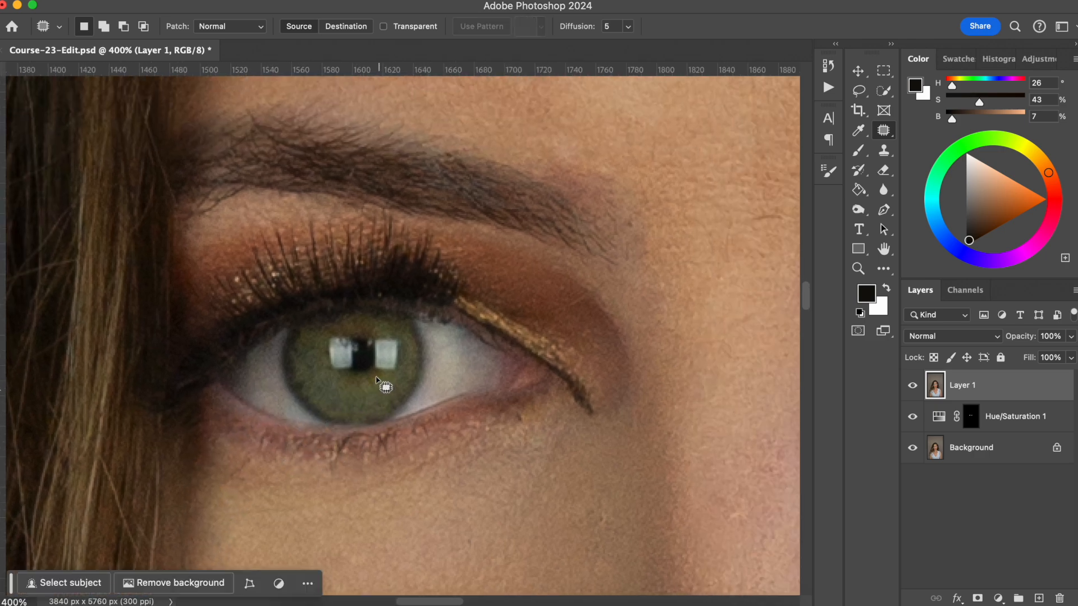
drag(365, 195, 263, 199)
drag(707, 407, 580, 382)
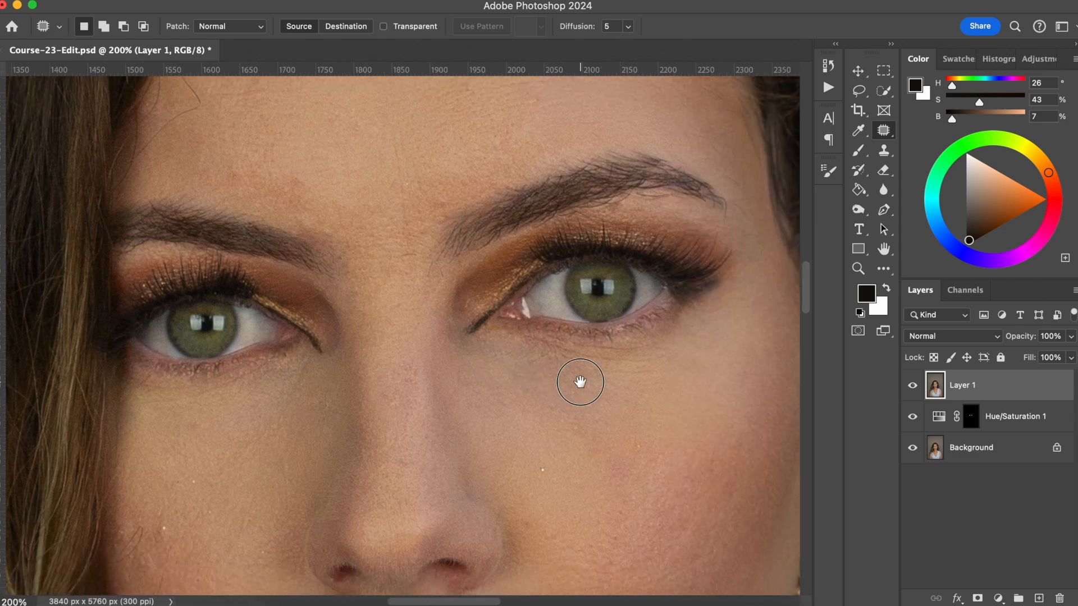
alt+click(913, 450)
alt+click(913, 451)
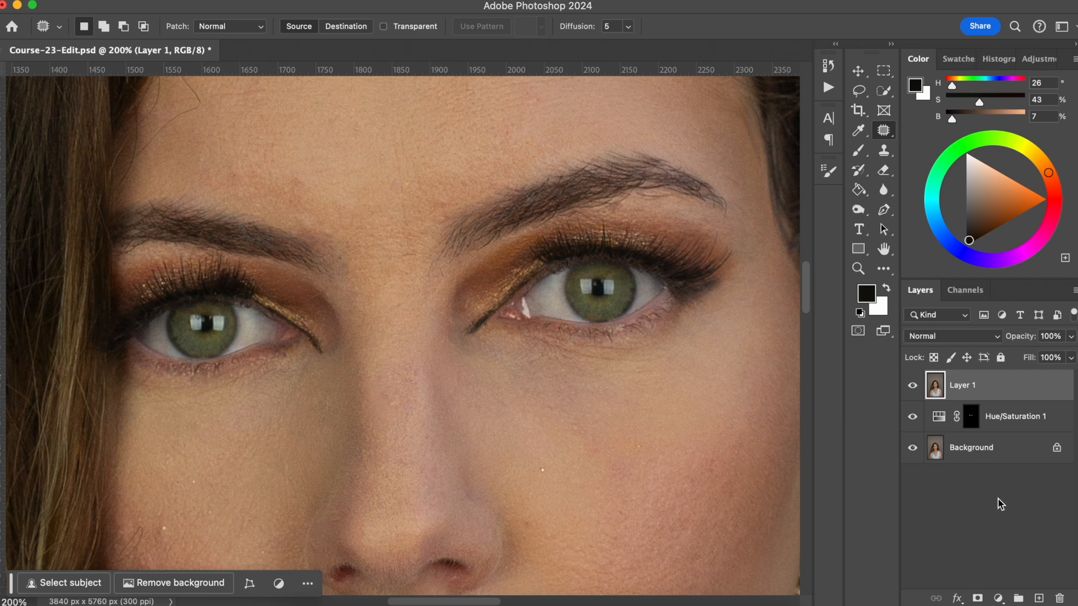
Add a new empty layer on top and set its blend mode to Overlay.
click(1039, 597)
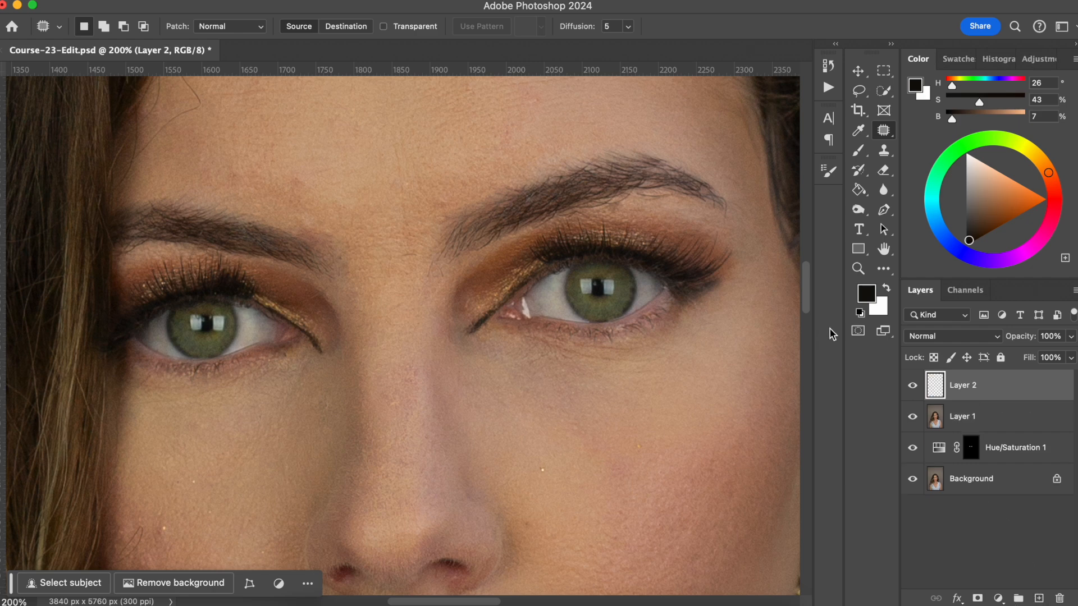
click(952, 336)
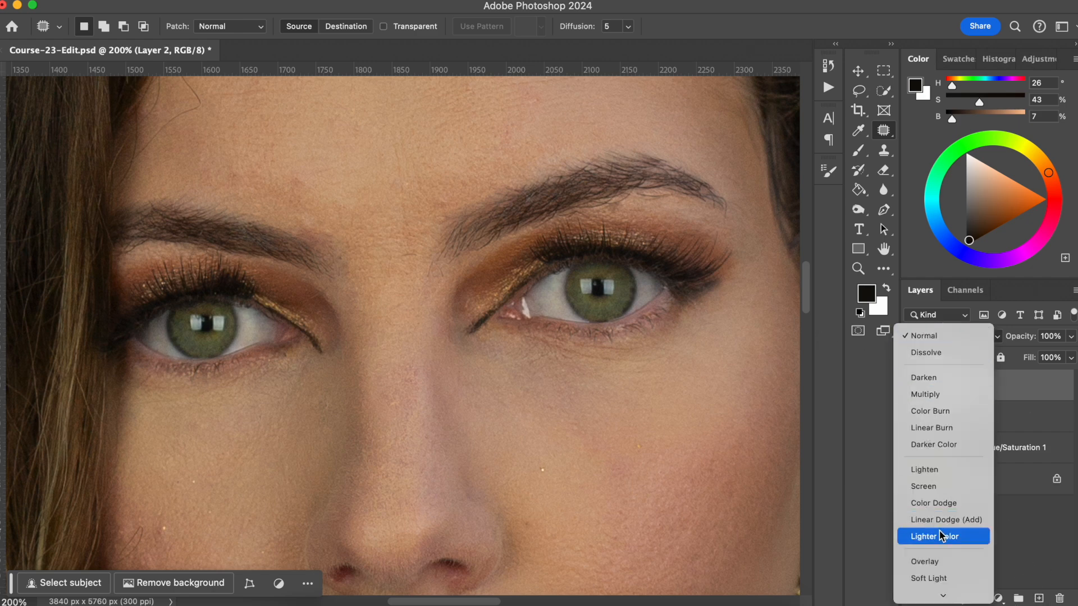
click(929, 561)
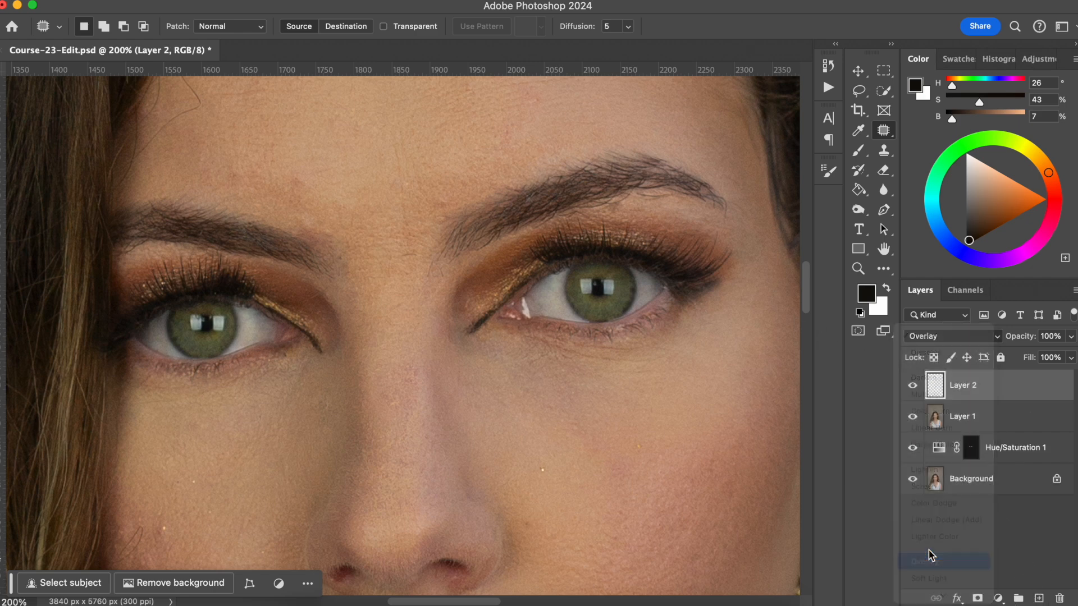
Set up the Brush with white as the foreground color, 10% opacity and a size of 20.
click(886, 289)
click(858, 150)
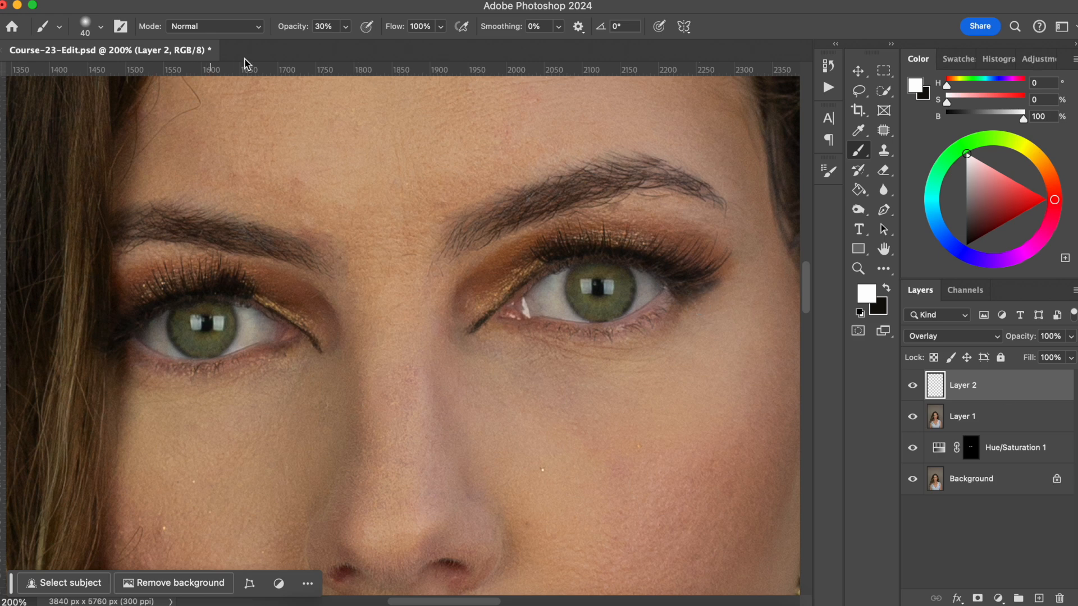
click(317, 26)
text(10)
key(Return)
key(bracketleft)
key(bracketleft)
key(bracketleft)
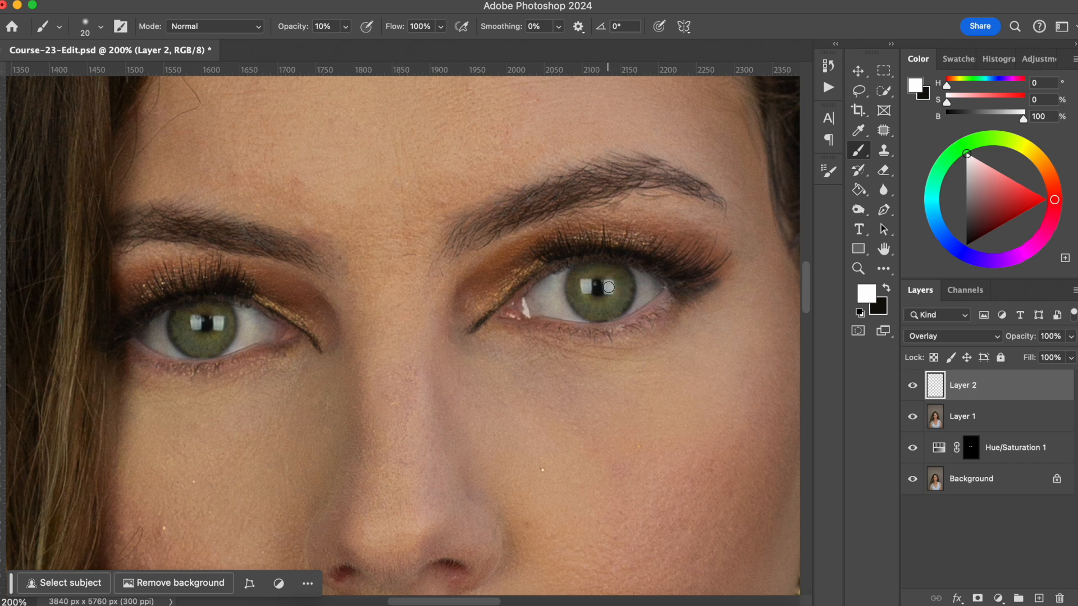
Brighten the iris of the earring-side eye with white brush strokes at sizes between 20 and 30.
key(bracketright)
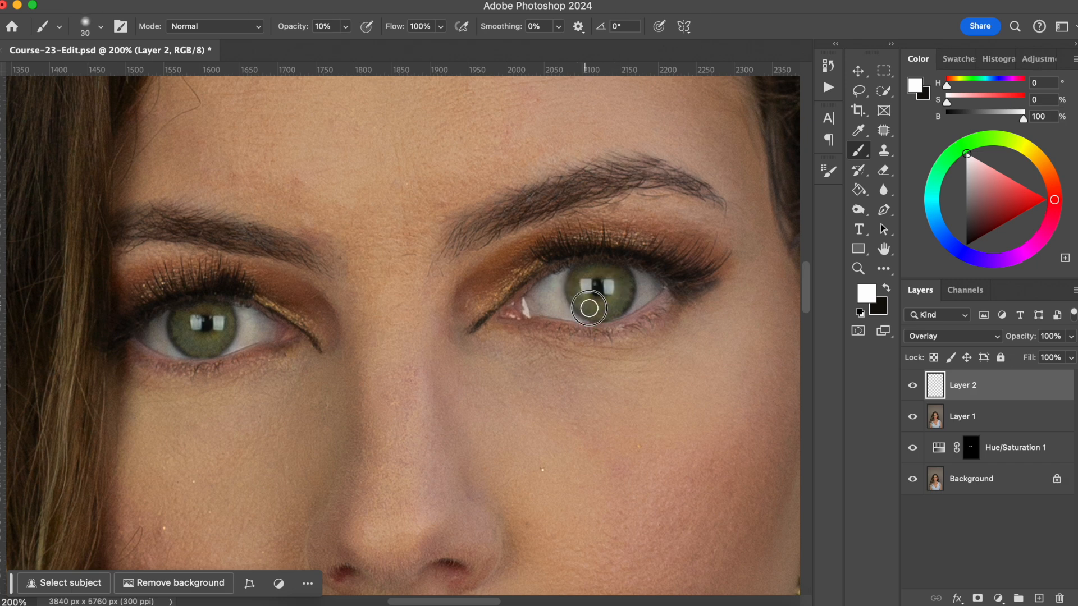
mouse_move(621, 273)
mouse_down()
mouse_move(584, 270)
mouse_move(583, 292)
mouse_move(577, 275)
mouse_move(616, 271)
mouse_move(605, 309)
mouse_move(570, 288)
mouse_move(610, 313)
mouse_up()
key(bracketleft)
key(bracketright)
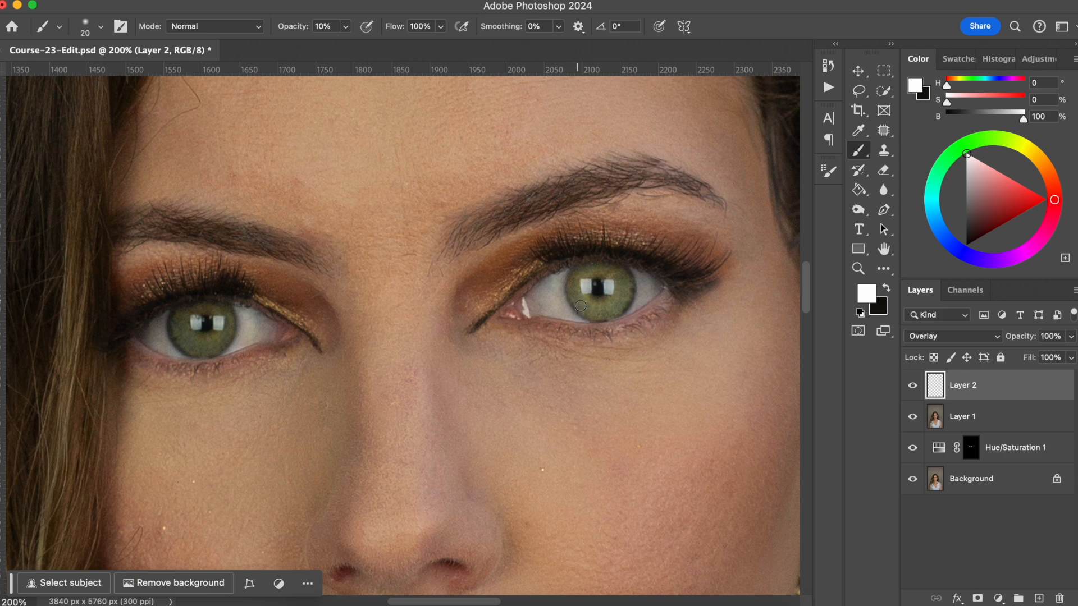
key(bracketleft)
Brighten the iris of the hair-side eye with white brush strokes at sizes between 15 and 30.
key(bracketright)
key(bracketright)
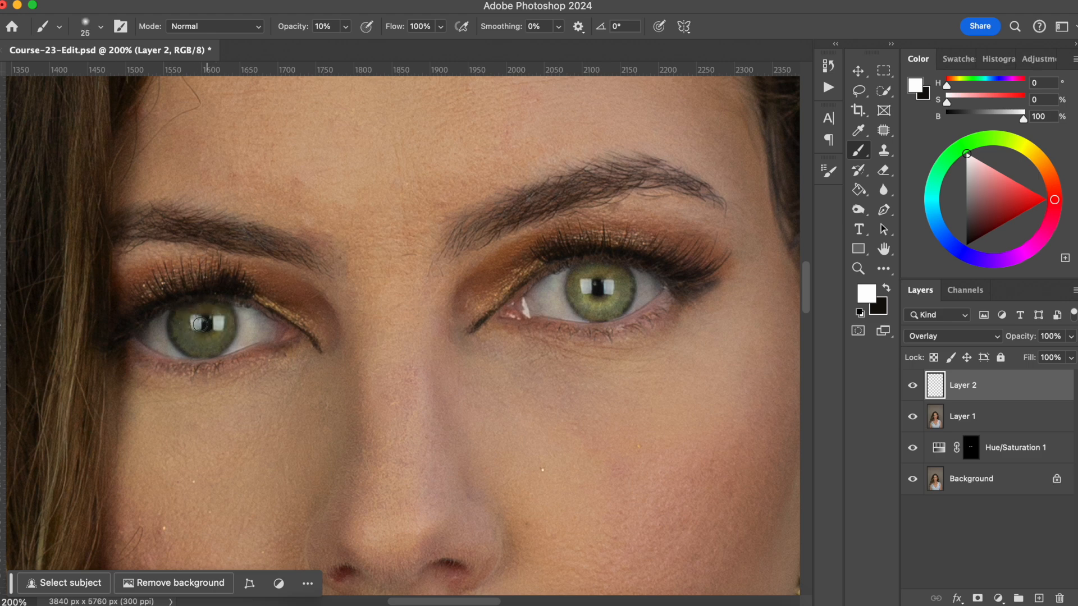
key(bracketright)
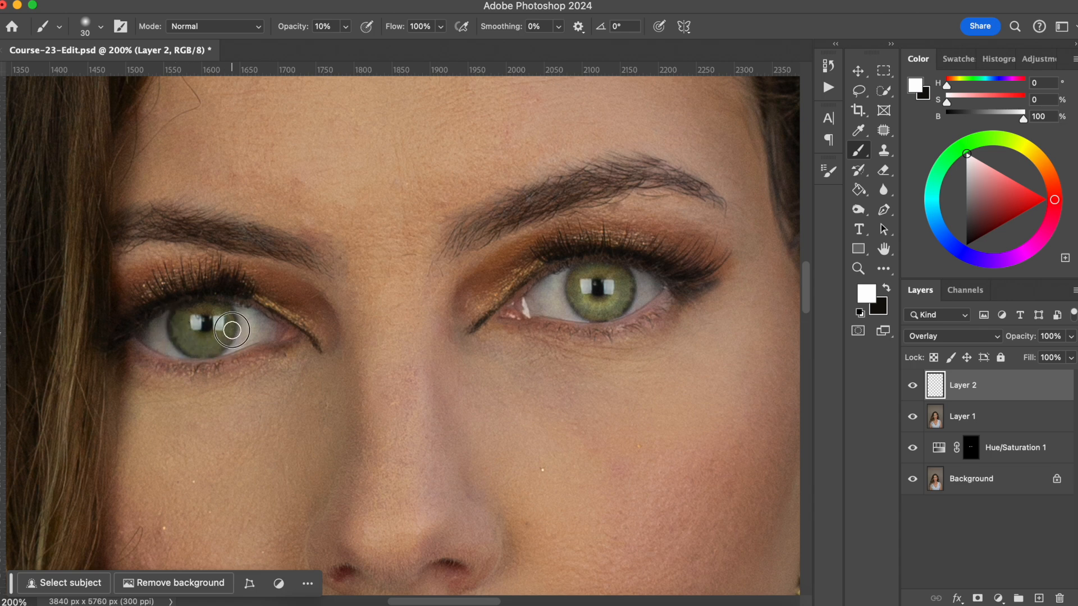
key(bracketleft)
key(bracketleft)
key(bracketleft)
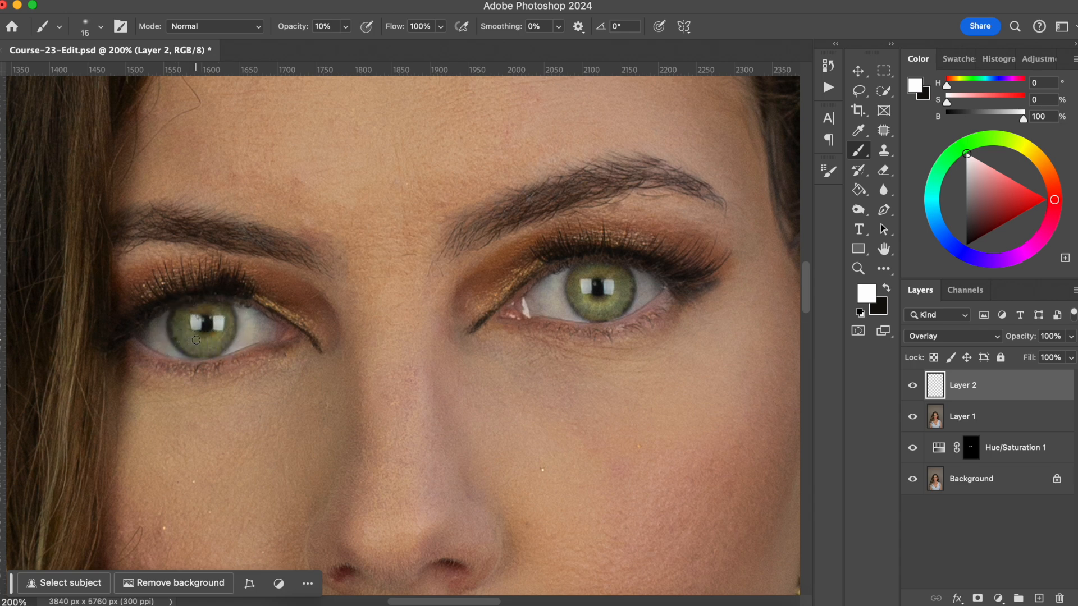
key(bracketleft)
Brighten the whites of both eyes with white brush strokes at sizes 30 and 40.
key(bracketright)
key(bracketright)
key(bracketright)
key(bracketright)
mouse_move(640, 280)
mouse_down()
mouse_move(633, 274)
mouse_move(659, 287)
mouse_move(643, 297)
mouse_up()
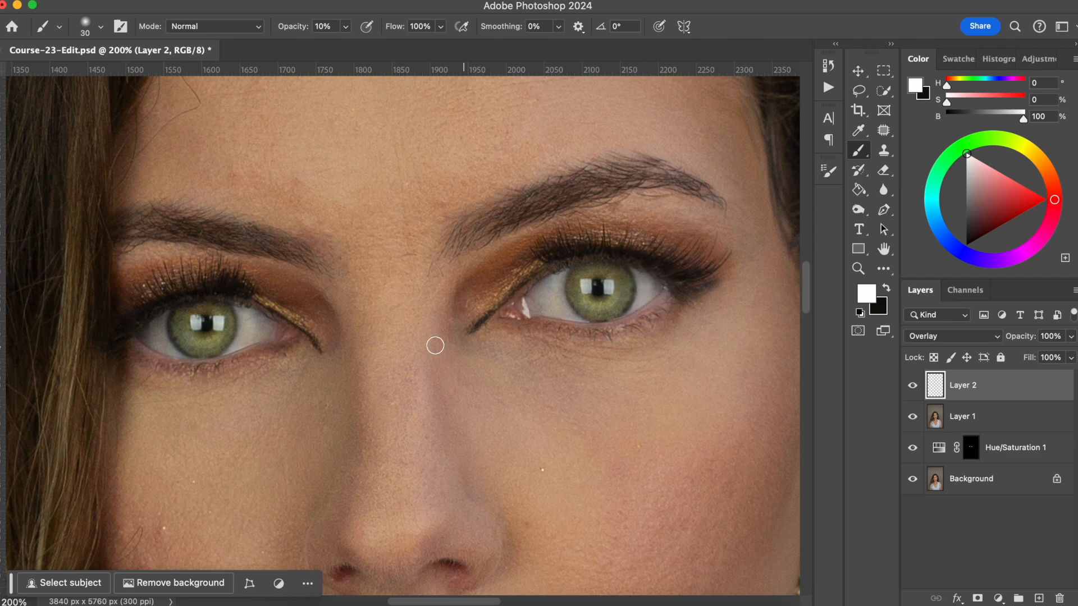
mouse_move(152, 330)
mouse_down()
mouse_move(144, 344)
mouse_move(142, 331)
mouse_move(164, 342)
mouse_up()
key(bracketright)
drag(257, 315, 268, 332)
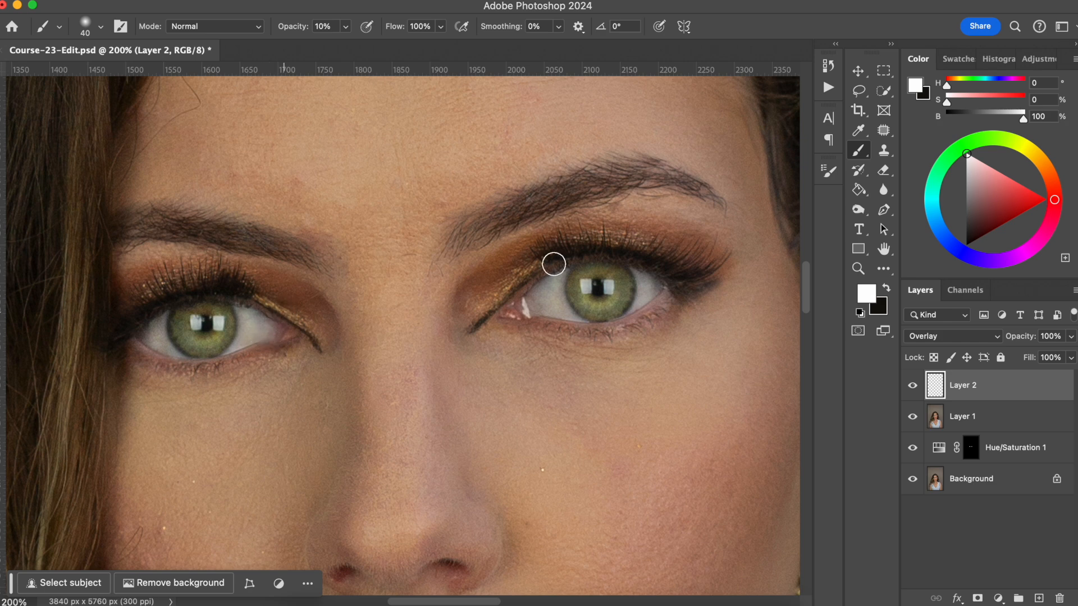
Darken the outer rims of both irises with a small black brush.
key(bracketleft)
key(bracketleft)
key(bracketleft)
click(886, 289)
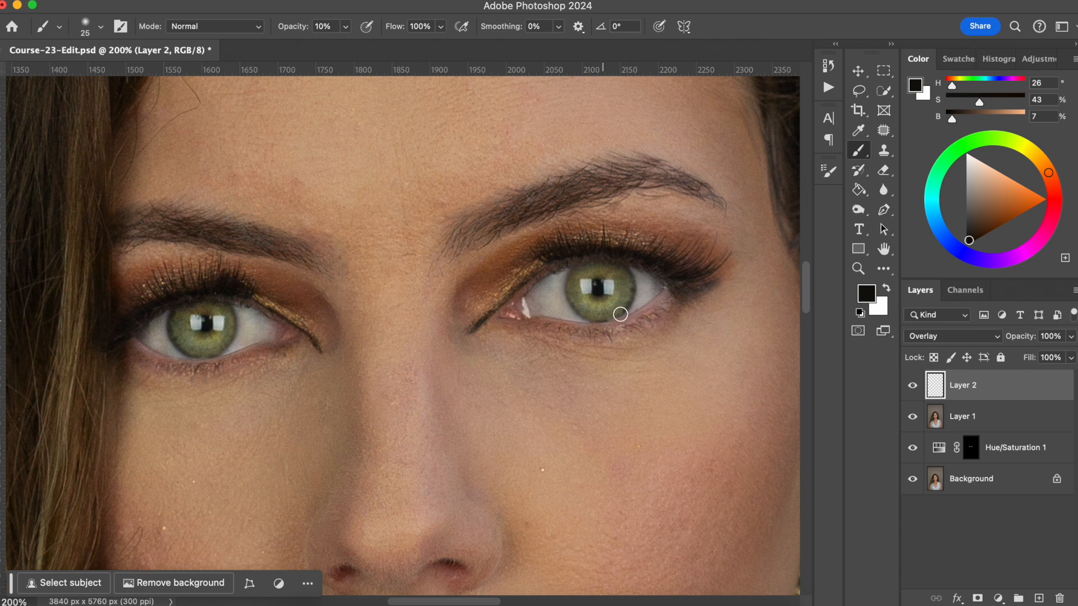
key(bracketleft)
key(bracketleft)
mouse_move(573, 270)
mouse_down()
mouse_move(577, 312)
mouse_move(617, 314)
mouse_move(595, 322)
mouse_move(631, 296)
mouse_move(627, 270)
mouse_move(598, 261)
mouse_move(570, 281)
mouse_move(591, 261)
mouse_move(628, 272)
mouse_move(628, 300)
mouse_move(577, 308)
mouse_up()
key(bracketright)
mouse_move(174, 309)
mouse_down()
mouse_move(168, 330)
mouse_move(186, 355)
mouse_move(225, 348)
mouse_move(194, 354)
mouse_move(224, 347)
mouse_move(232, 320)
mouse_move(210, 301)
mouse_move(170, 317)
mouse_move(177, 304)
mouse_move(223, 300)
mouse_move(233, 324)
mouse_move(216, 352)
mouse_move(171, 342)
mouse_move(204, 317)
mouse_up()
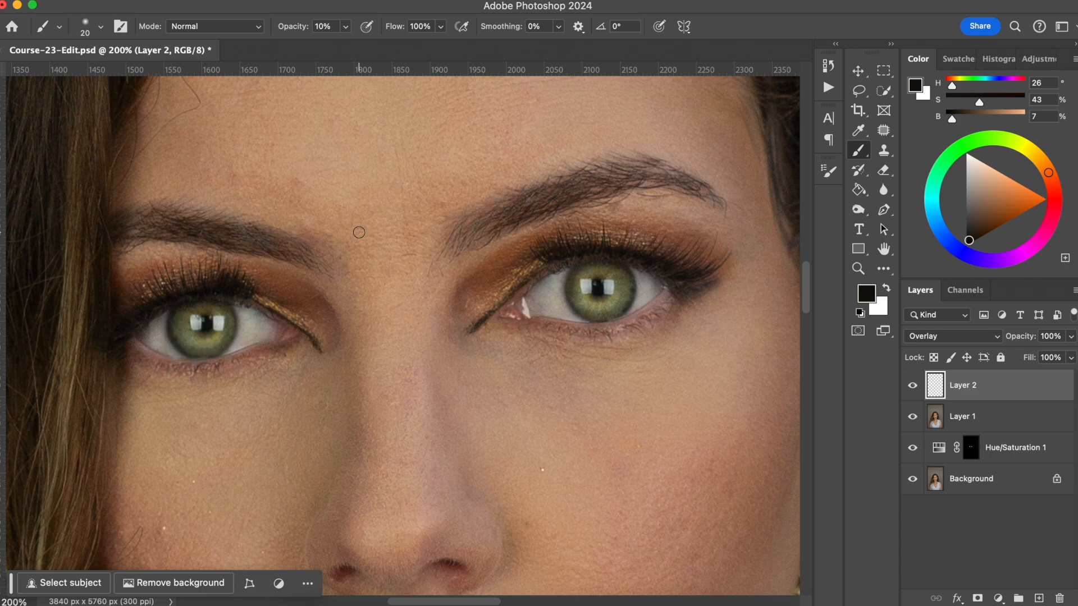
Set the Overlay layer's opacity to 50% and compare the face with that layer hidden and shown.
key(super+0)
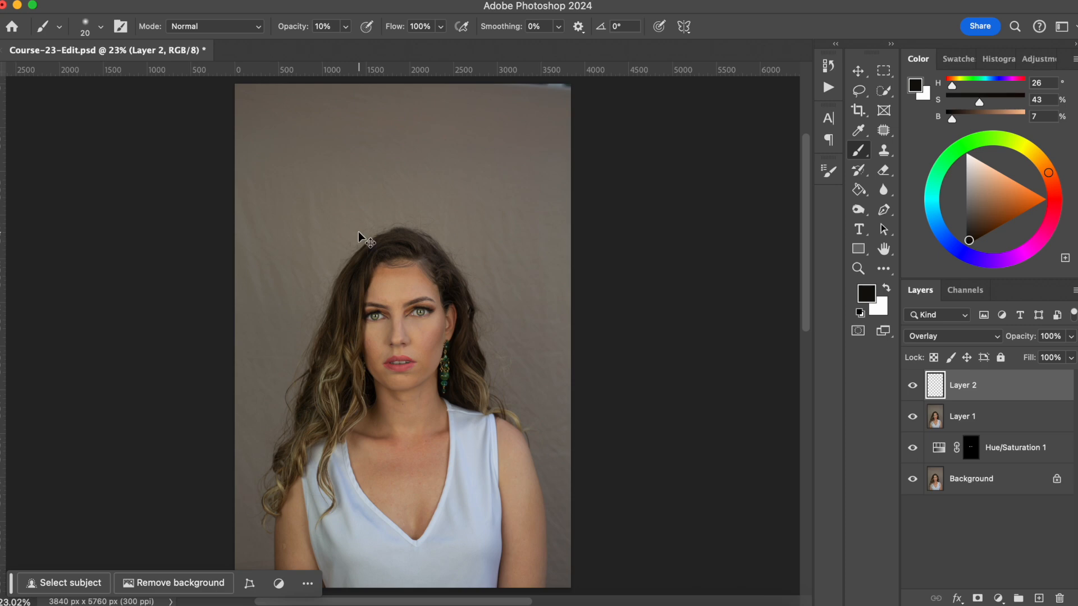
key(super+equal)
key(super+equal)
key(super+equal)
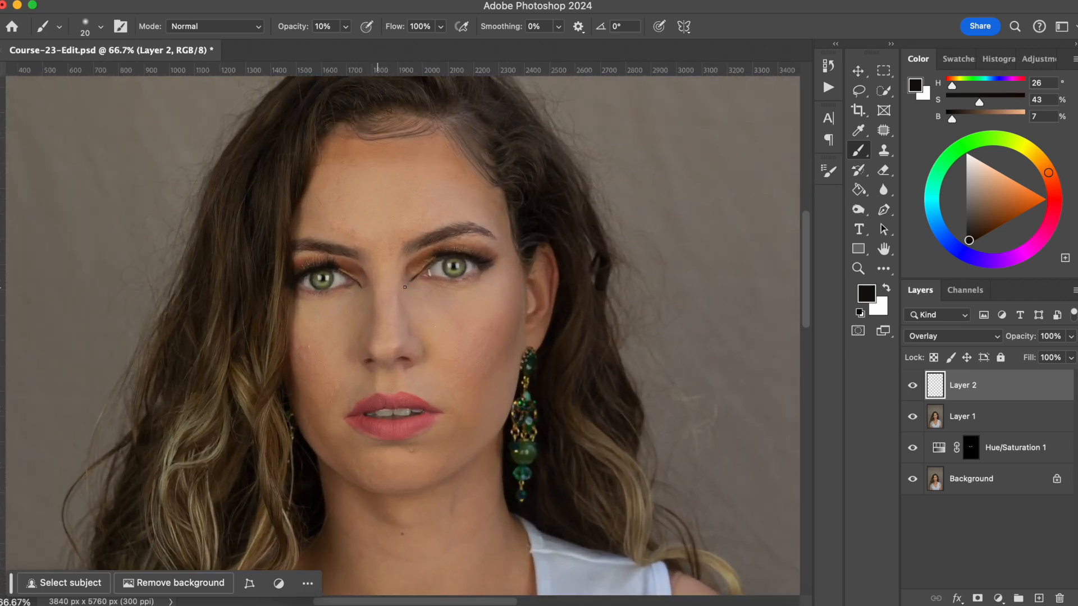
drag(1021, 335, 794, 337)
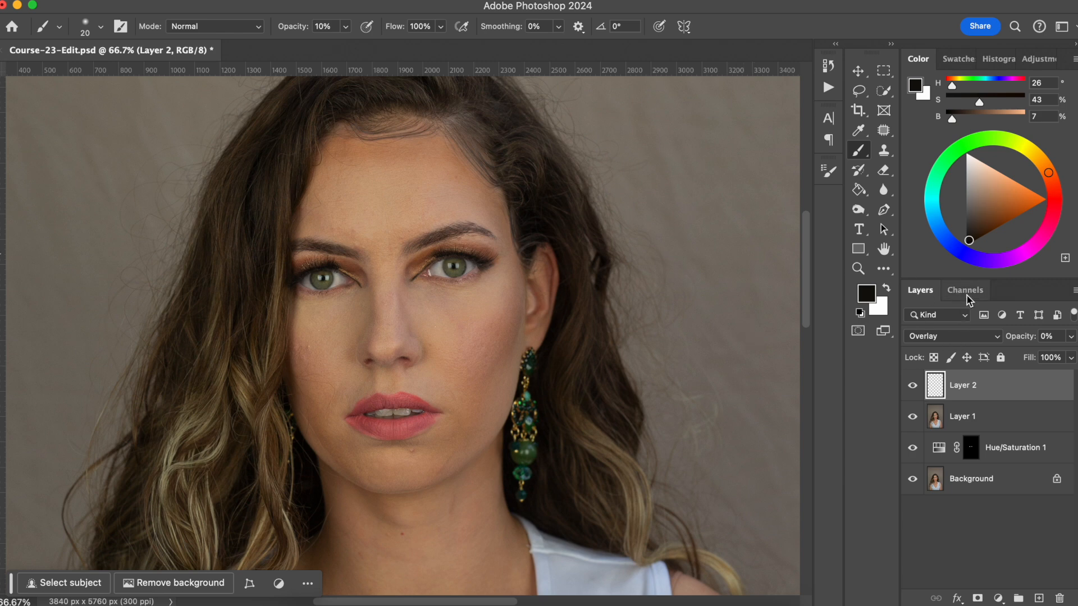
mouse_move(1007, 339)
mouse_down()
mouse_move(1030, 342)
mouse_move(1018, 343)
mouse_up()
click(913, 386)
click(912, 386)
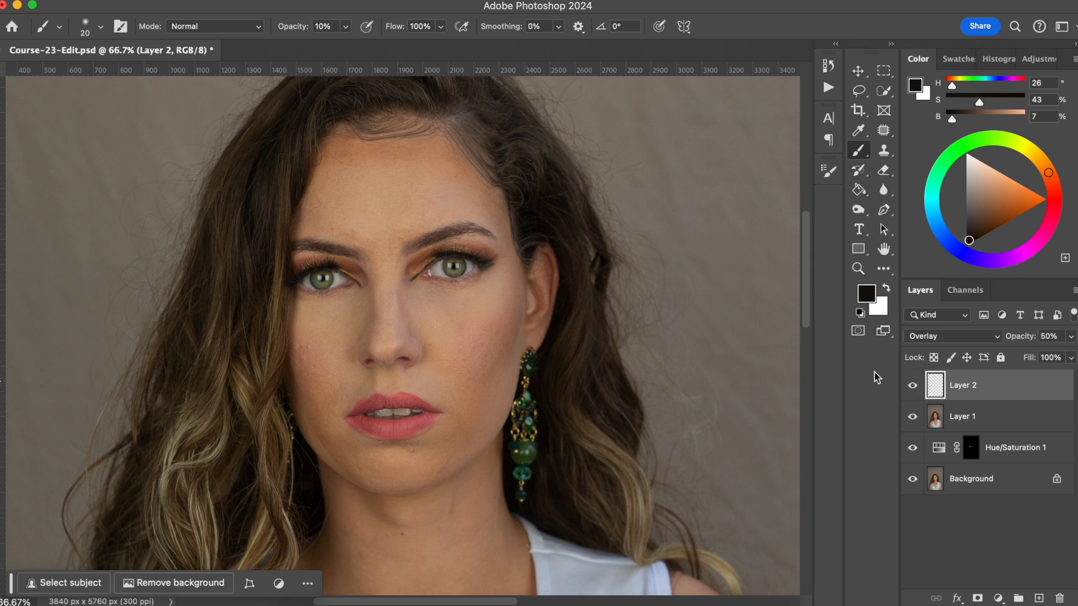
Add another empty layer on top in Soft Light mode and make white the foreground color.
click(1038, 599)
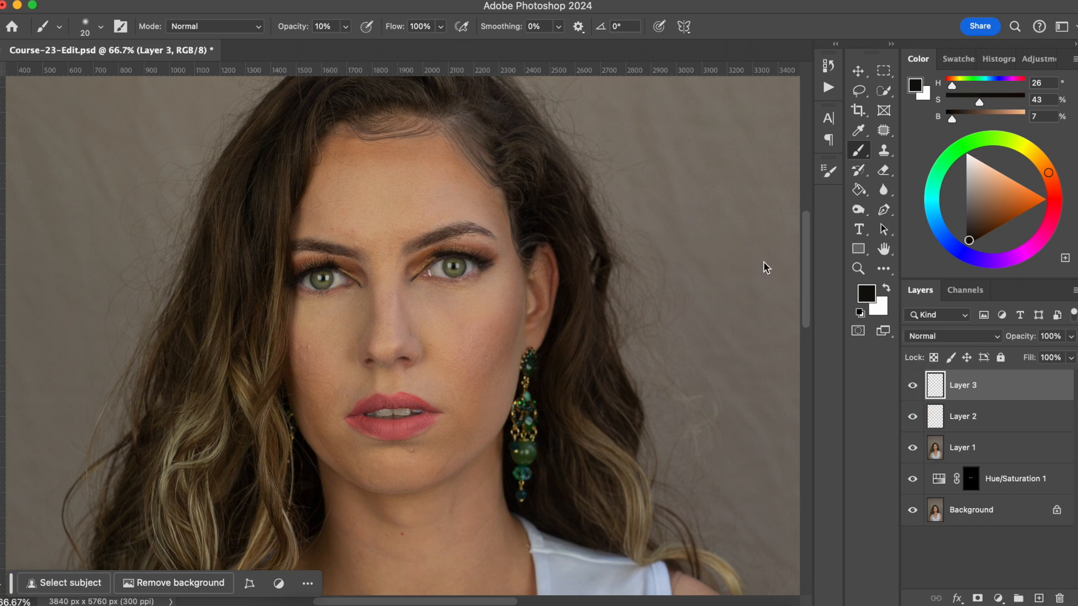
click(930, 338)
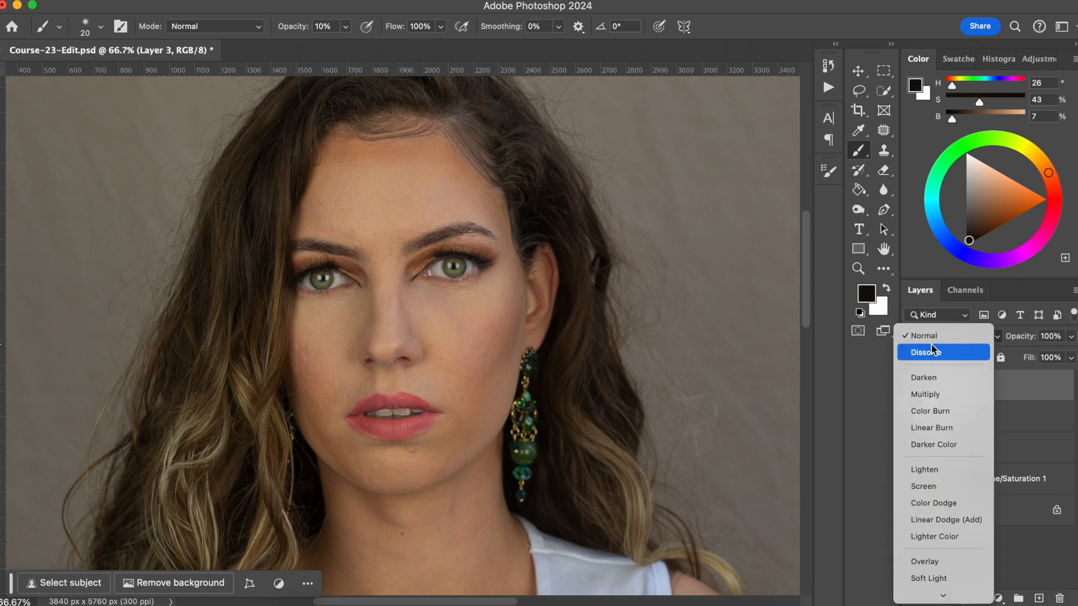
click(926, 580)
key(super+plus)
key(super+plus)
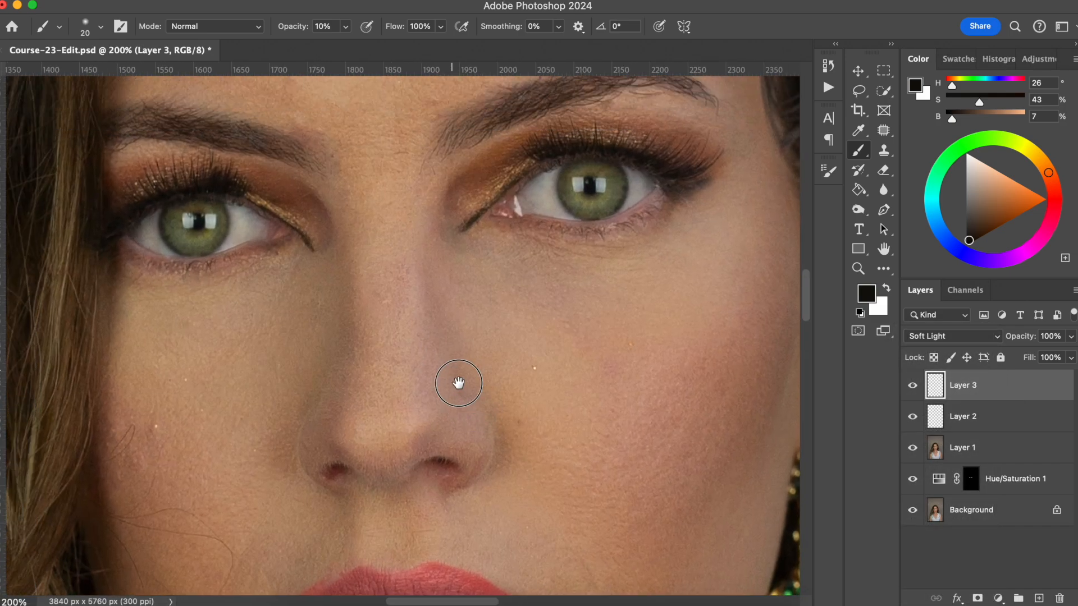
drag(458, 383, 463, 397)
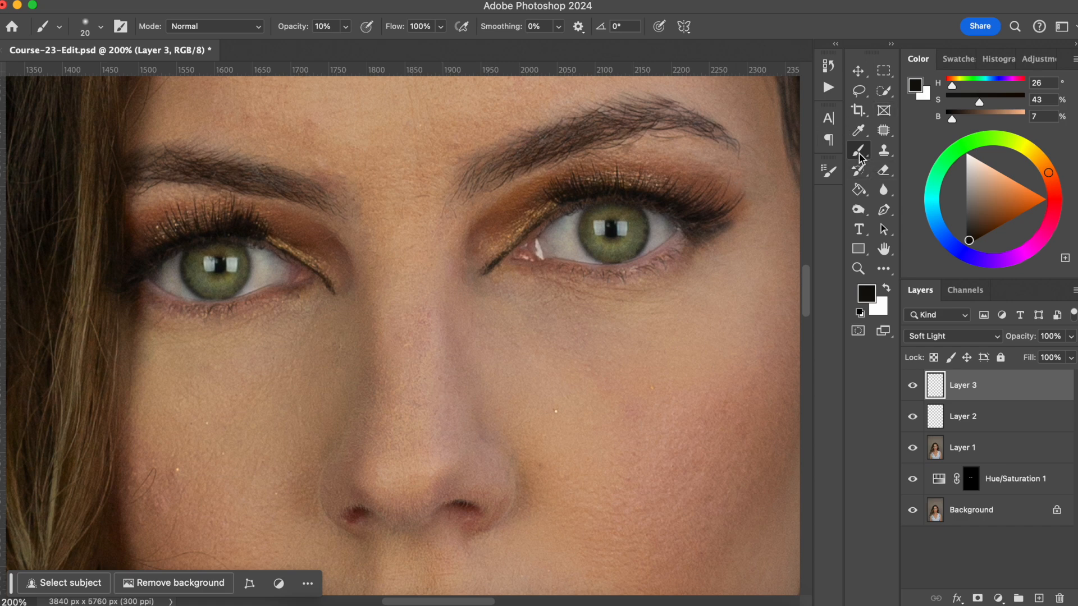
click(886, 289)
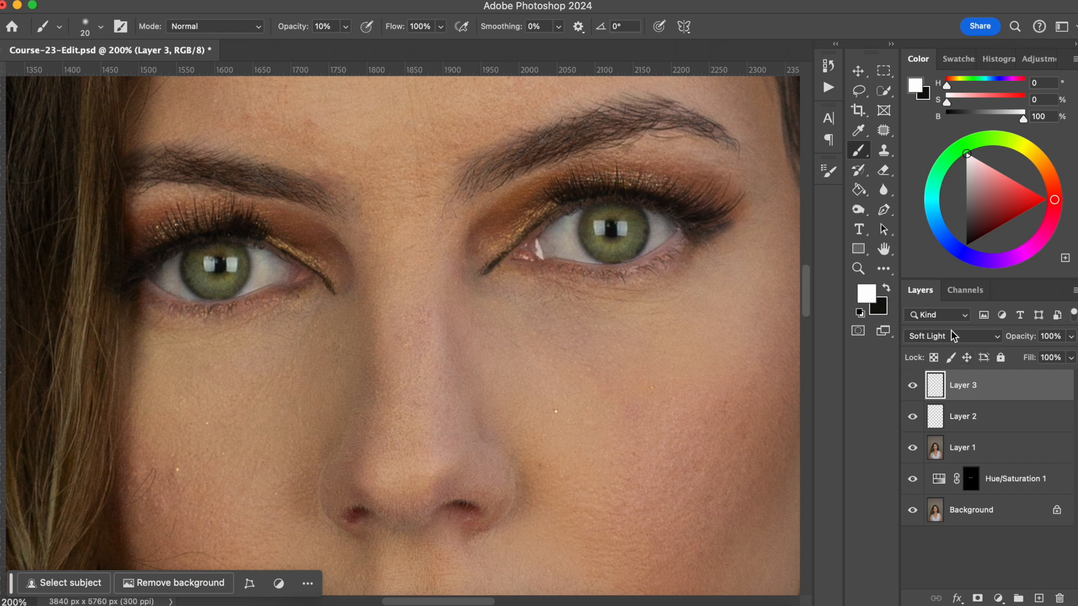
Compare the blend settings of Layer 2 and Layer 3, ending with Layer 3 selected.
click(993, 424)
click(990, 393)
click(981, 423)
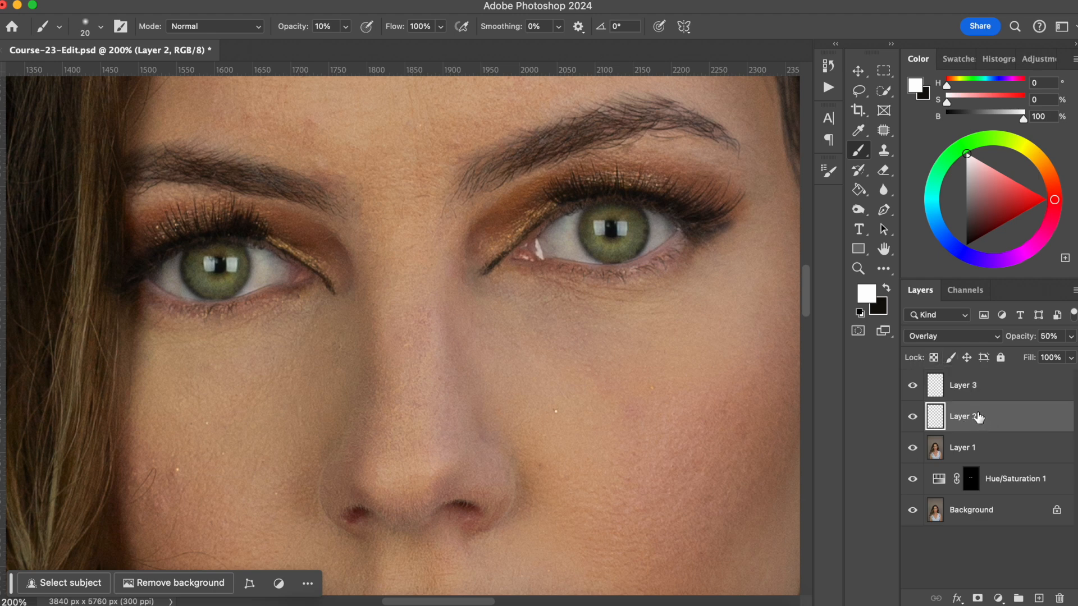
click(1002, 388)
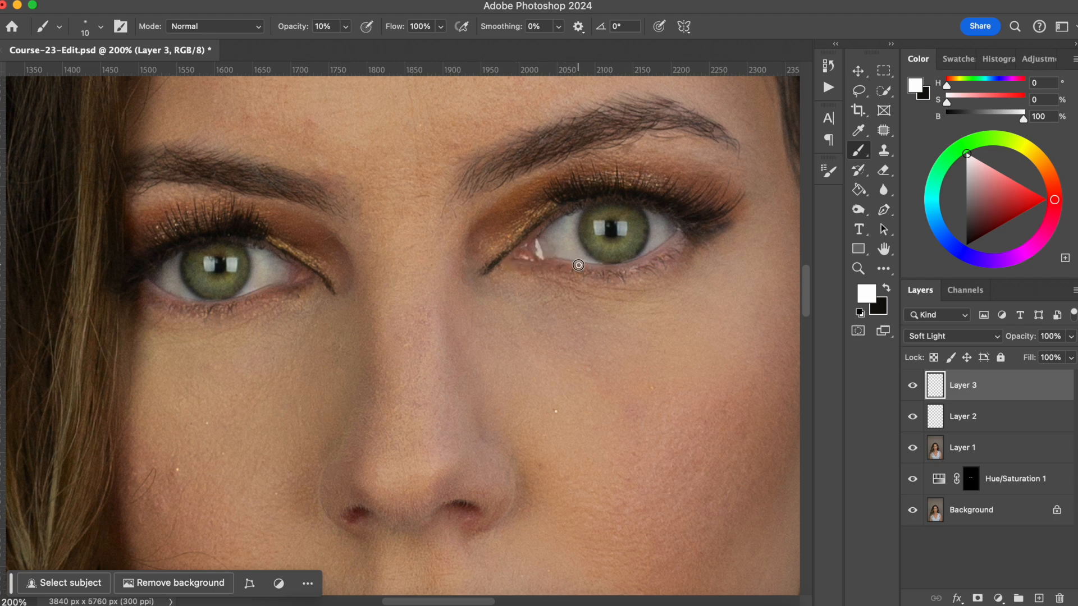
Brighten the rim and glittery upper lid of the earring-side eye with white brush strokes.
mouse_move(681, 234)
mouse_down()
mouse_move(599, 264)
mouse_move(514, 258)
mouse_move(525, 219)
mouse_move(547, 205)
mouse_move(520, 229)
mouse_move(558, 203)
mouse_up()
key(bracketright)
key(bracketright)
drag(607, 175, 649, 180)
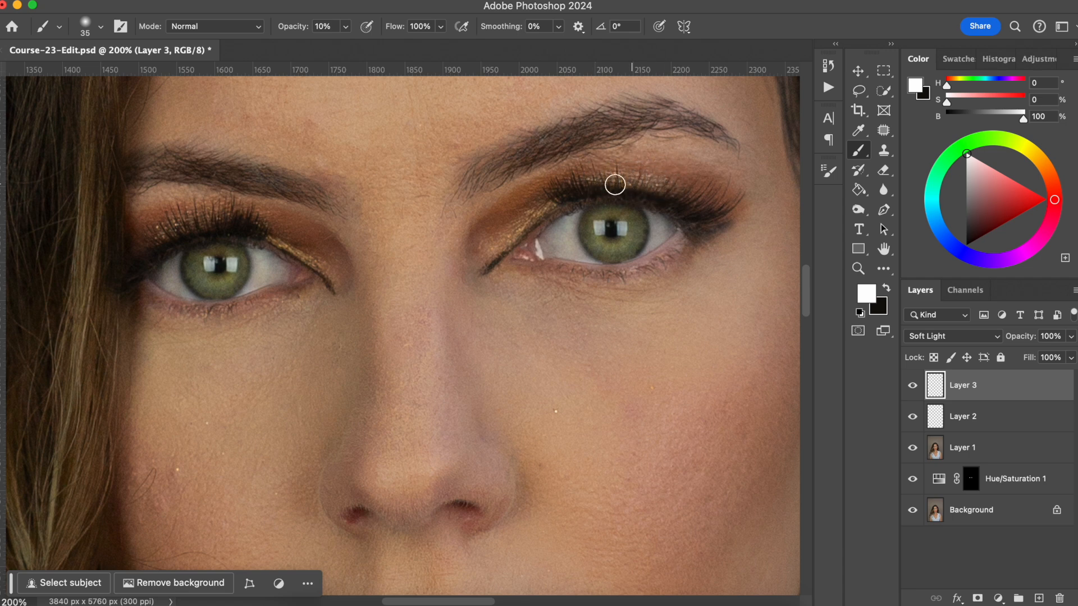
Brighten the glittery upper lid and lower lid rim of the hair-side eye with white brush strokes.
key(bracketleft)
mouse_move(281, 240)
mouse_down()
mouse_move(316, 259)
mouse_move(292, 243)
mouse_up()
drag(159, 230, 241, 210)
key(bracketleft)
key(bracketleft)
key(bracketleft)
mouse_move(146, 283)
mouse_down()
mouse_move(189, 303)
mouse_move(177, 303)
mouse_up()
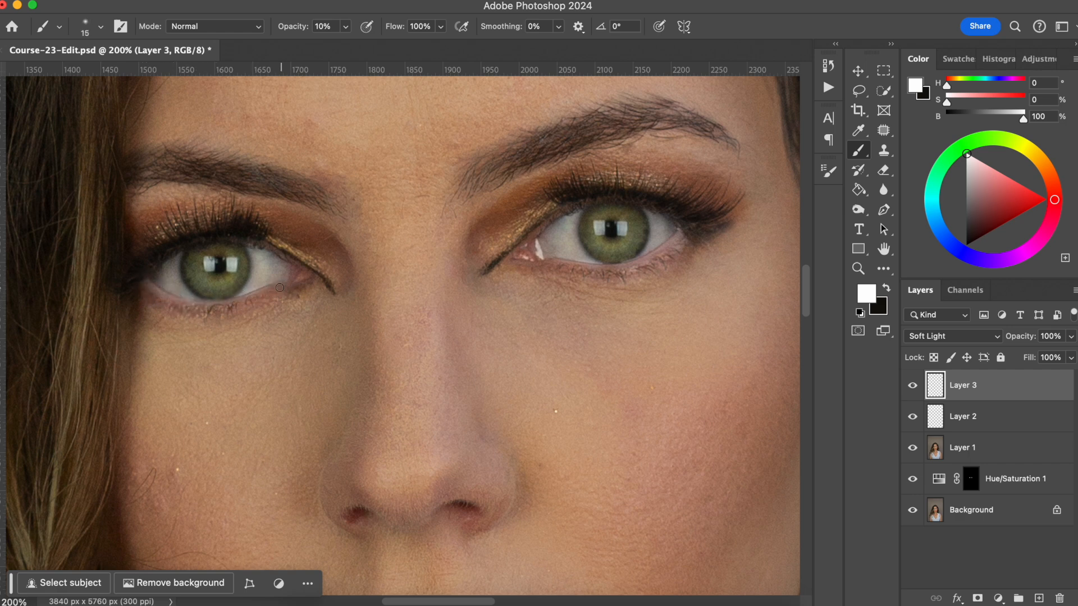
Darken the lower lash lines of both eyes with a 30 px brush and black as the foreground color.
click(887, 289)
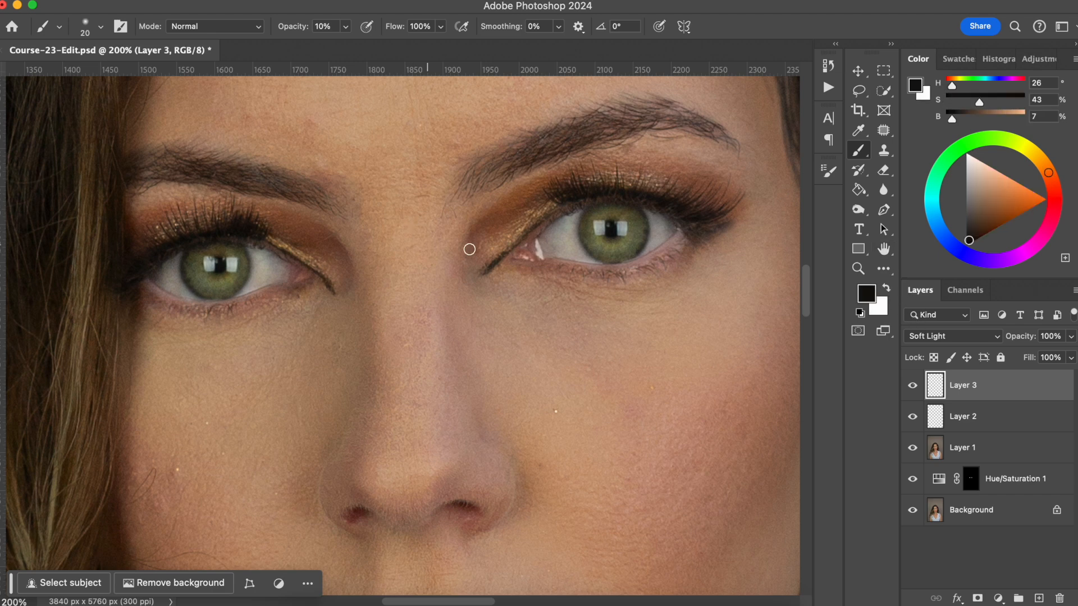
key(bracketright)
mouse_move(515, 269)
mouse_down()
mouse_move(612, 278)
mouse_move(663, 269)
mouse_up()
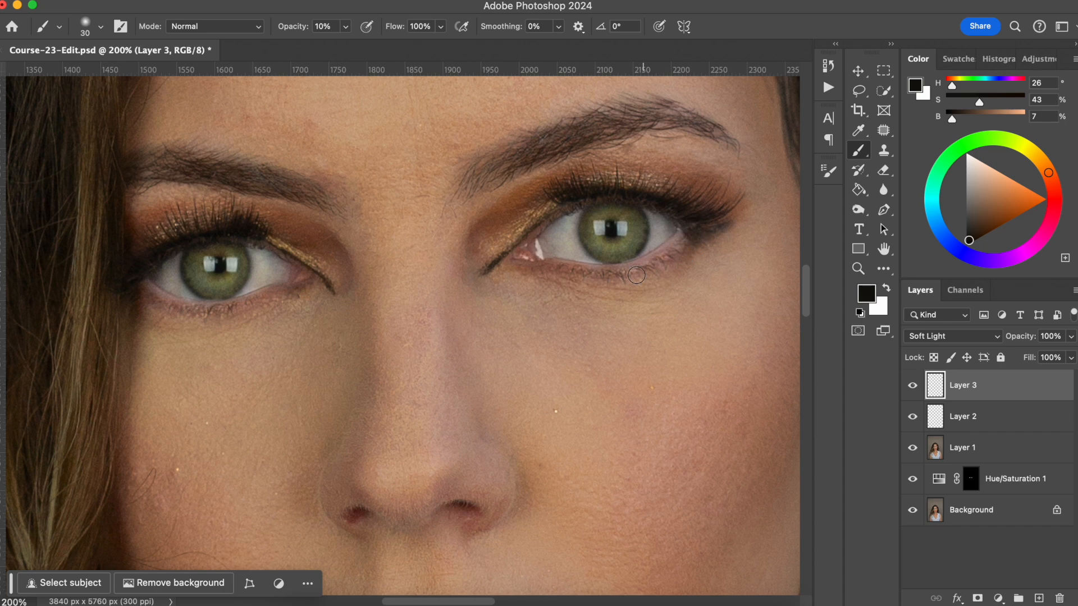
mouse_move(297, 295)
mouse_down()
mouse_move(231, 311)
mouse_move(141, 294)
mouse_move(177, 309)
mouse_move(286, 294)
mouse_up()
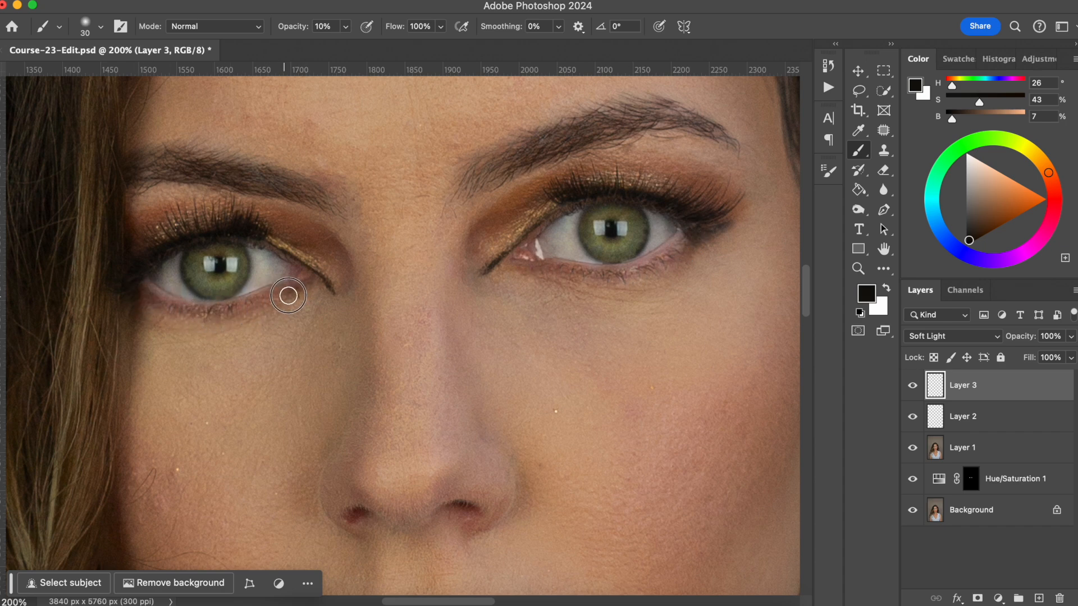
Enlarge the brush to 50 px and darken the upper lid and eyeshadow of the hair-side eye with black.
key(bracketright)
key(bracketright)
key(bracketright)
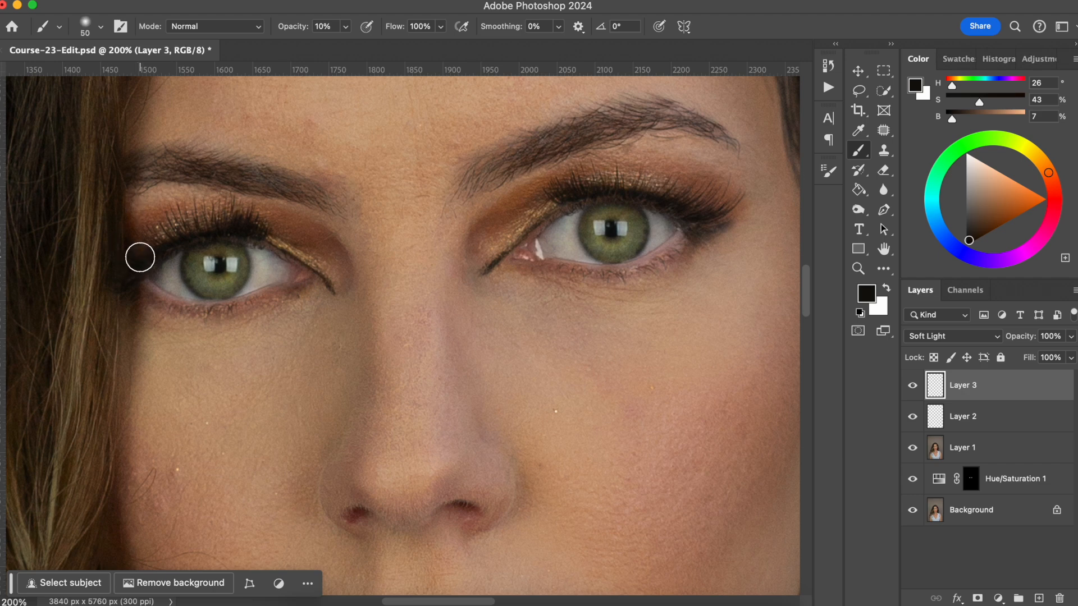
mouse_move(172, 220)
mouse_down()
mouse_move(229, 216)
mouse_move(295, 225)
mouse_move(313, 246)
mouse_up()
key(bracketleft)
key(bracketright)
key(bracketright)
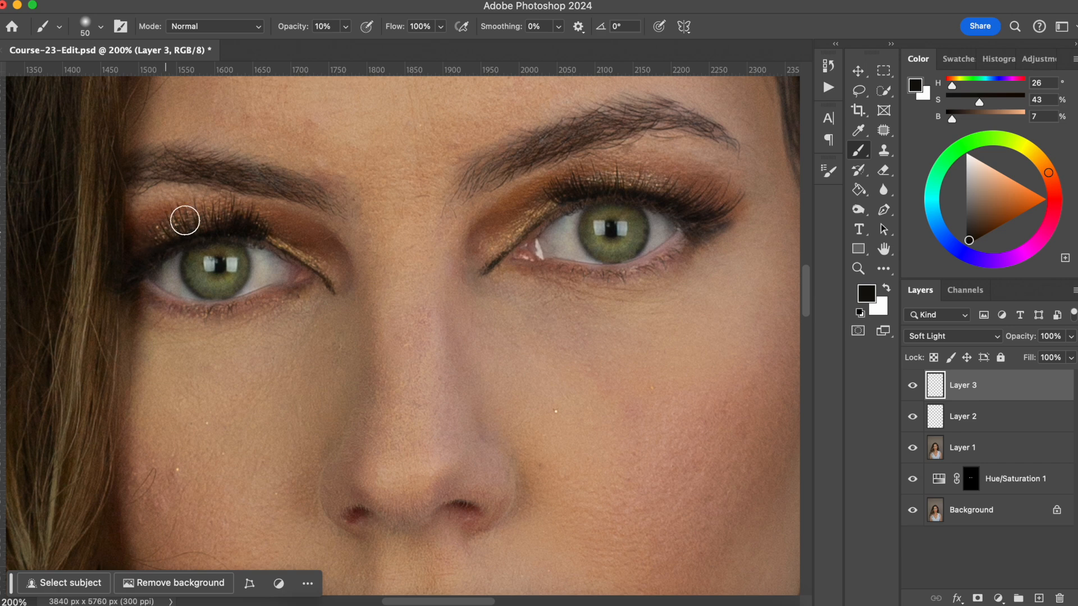
Darken the eyeshadow along the earring-side eye's upper lid, from inner to outer corner, with black brush strokes.
click(492, 233)
key(bracketleft)
mouse_move(493, 232)
mouse_down()
mouse_move(600, 170)
mouse_move(705, 184)
mouse_move(724, 218)
mouse_up()
key(bracketleft)
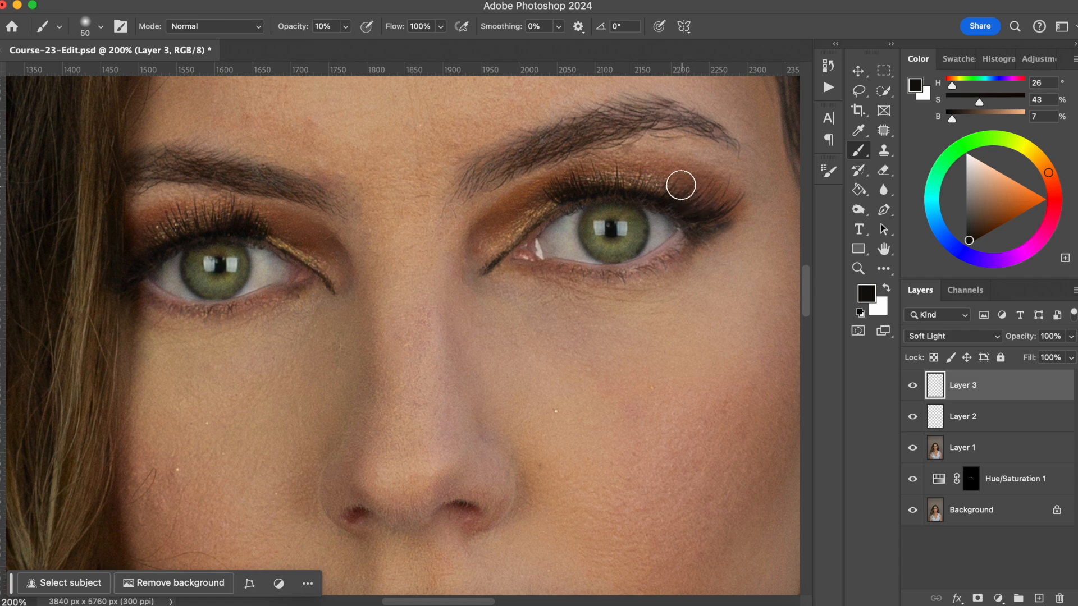
key(bracketright)
key(bracketright)
Group Layer 2 and Layer 3, and name the group ENHANCE EYE.
key(super+0)
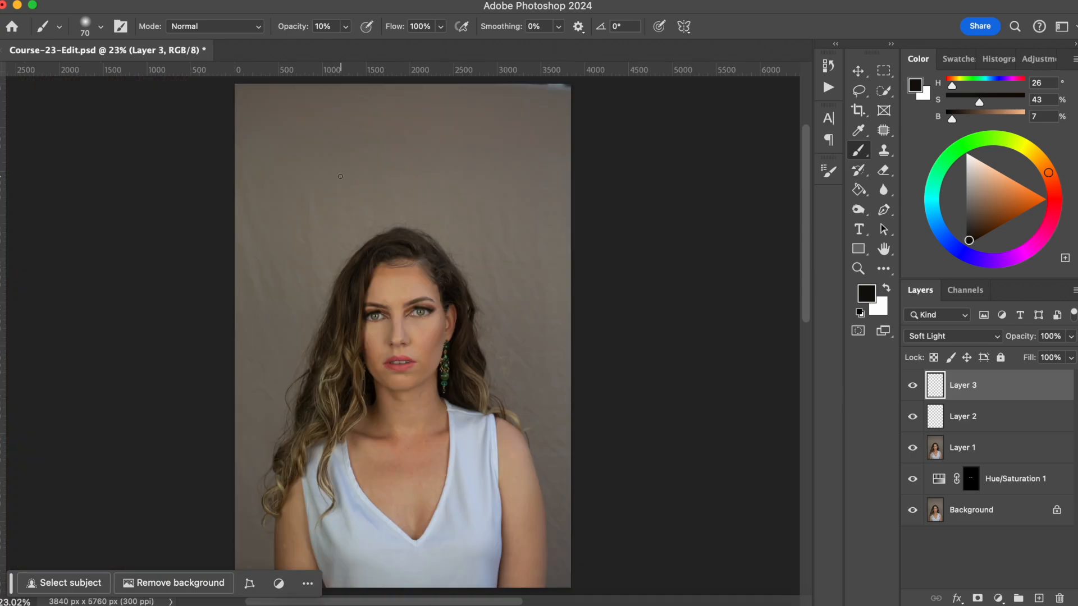
key(super+plus)
key(super+plus)
key(super+plus)
key(super+plus)
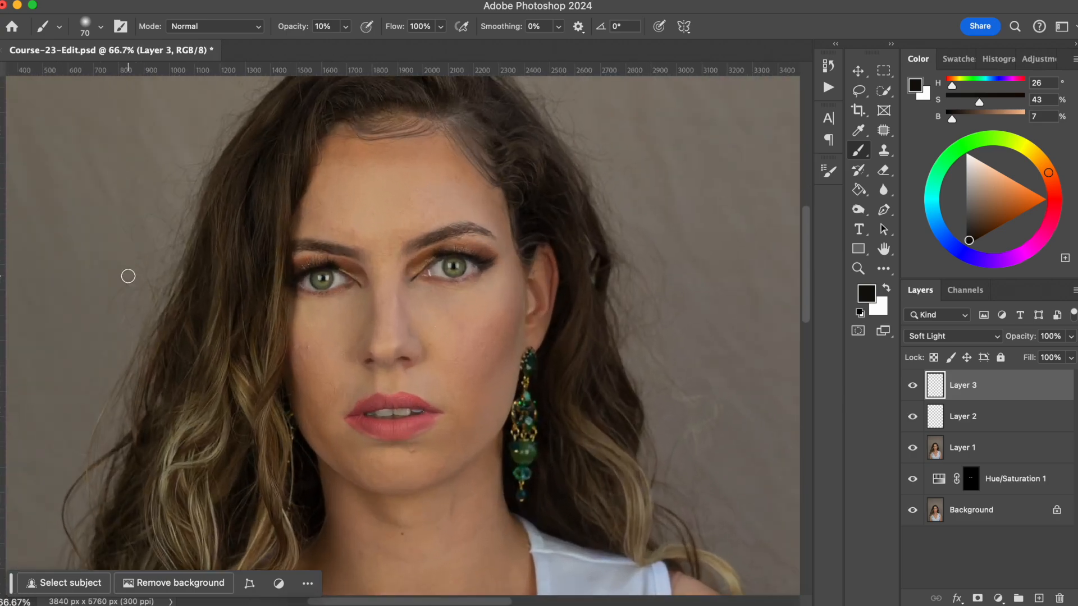
shift+click(981, 416)
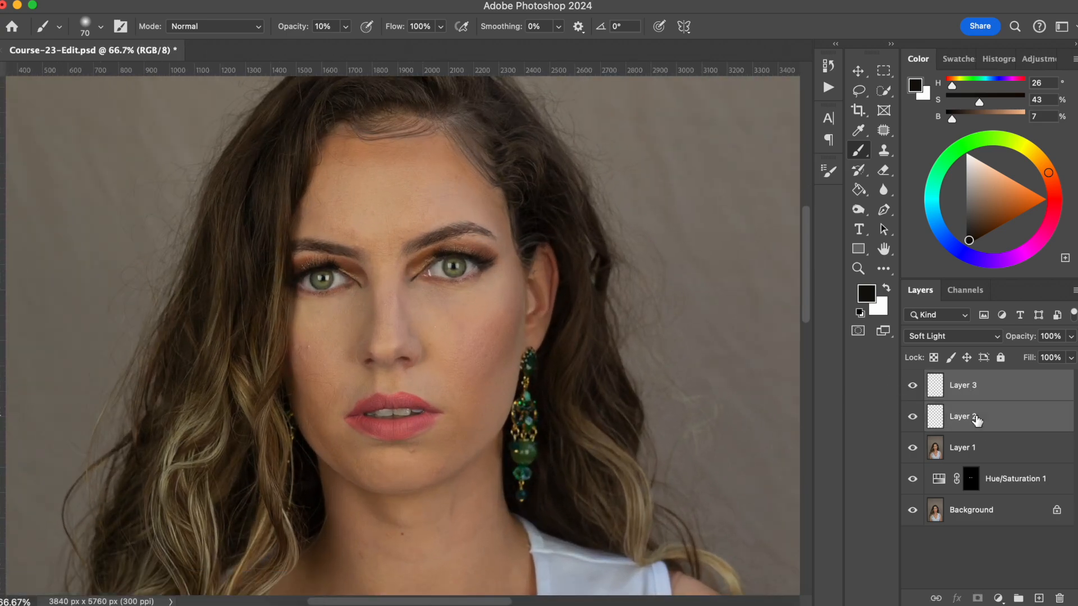
key(super+g)
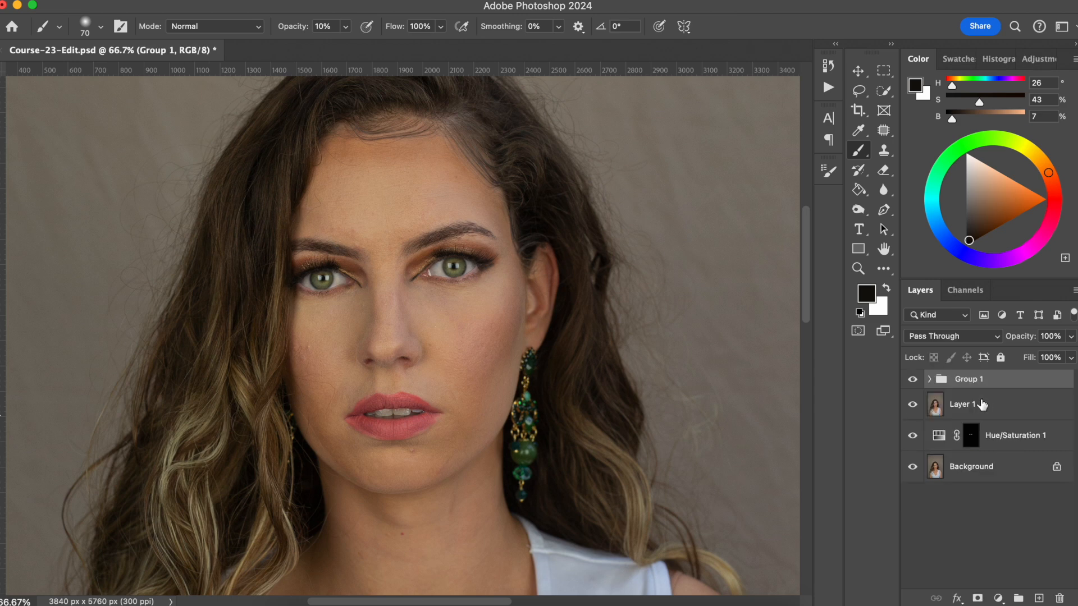
double_click(965, 380)
text(ENH)
key(Return)
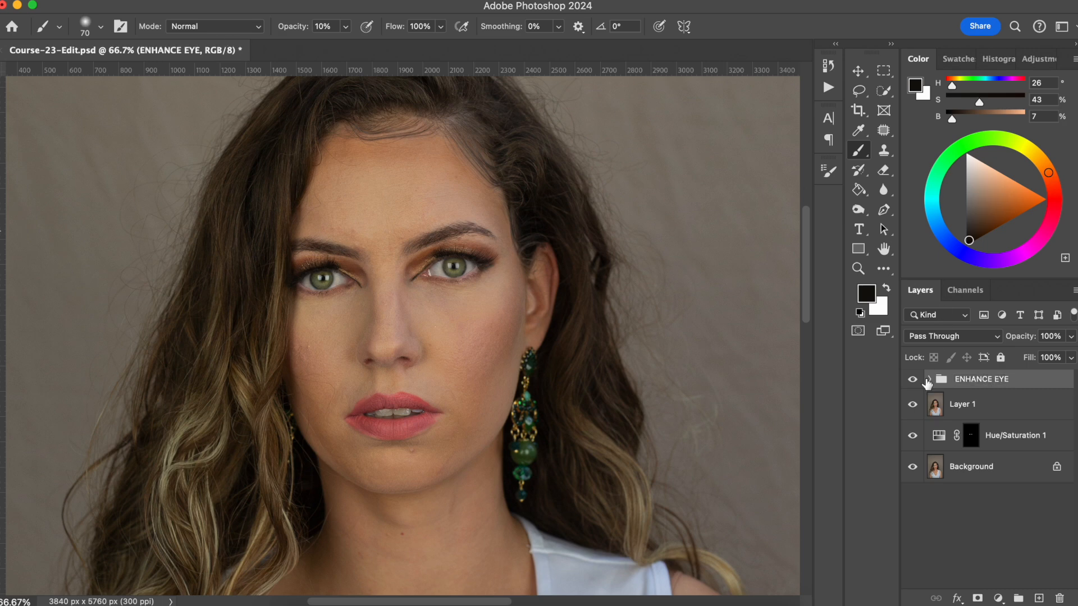
Rename Layer 2 as Eyes and Layer 3 as Makeup inside the ENHANCE EYE group.
click(927, 380)
double_click(981, 436)
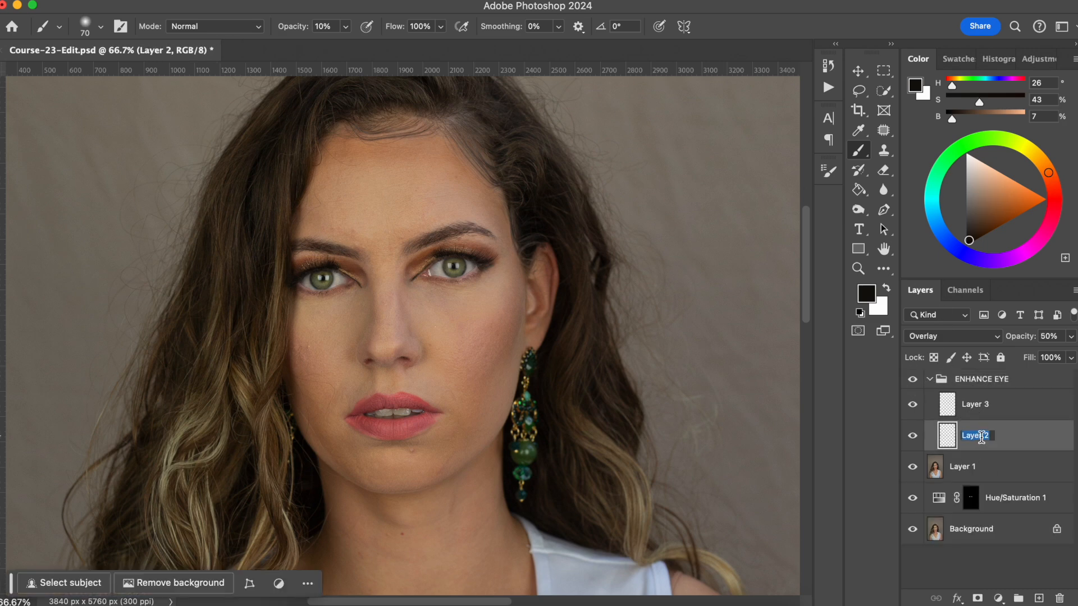
text(Eyes)
key(Return)
double_click(975, 404)
text(Makeup)
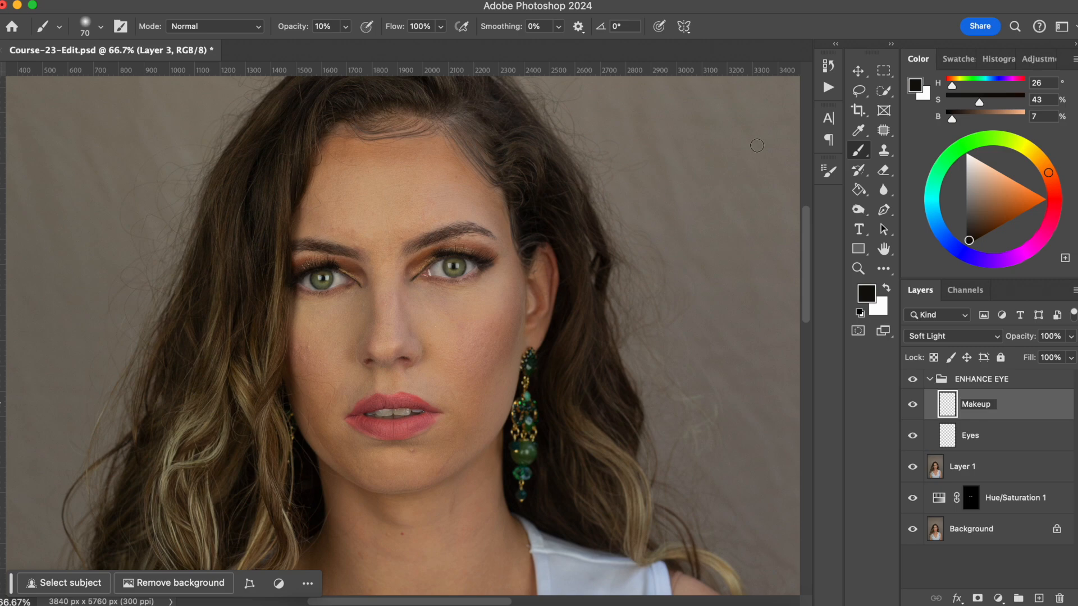
click(929, 389)
Compare the portrait with the Makeup layer hidden and shown, and set that layer's opacity to 60%.
key(super+plus)
drag(373, 260, 439, 283)
click(912, 405)
click(913, 405)
click(913, 405)
click(914, 407)
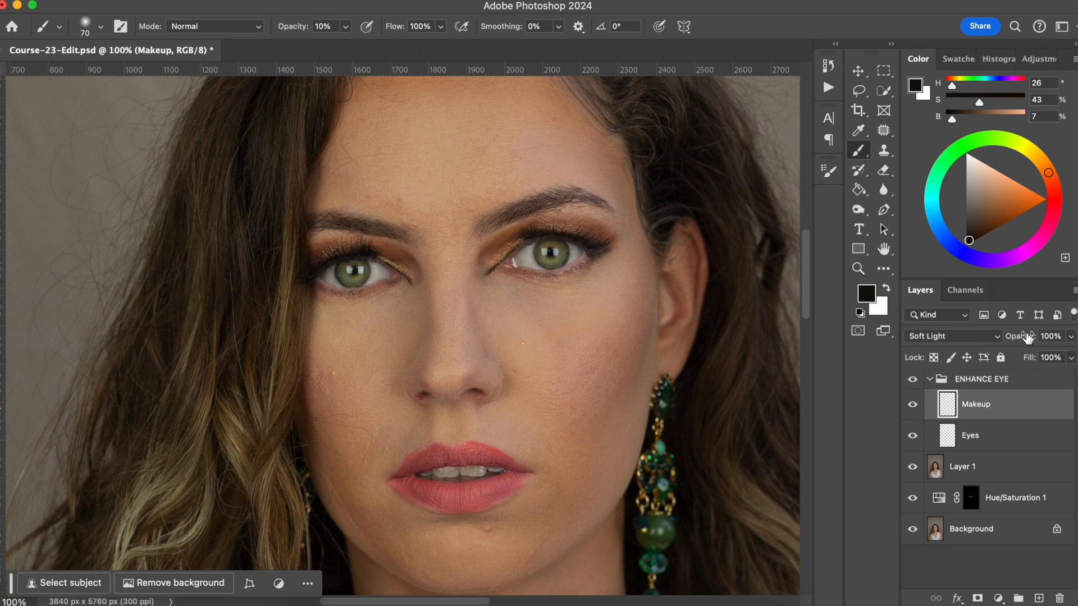
drag(1027, 337, 811, 361)
drag(1015, 339, 1032, 341)
click(1048, 337)
text(60)
Collapse the ENHANCE EYE group and stamp all visible layers into a new layer above it.
click(929, 379)
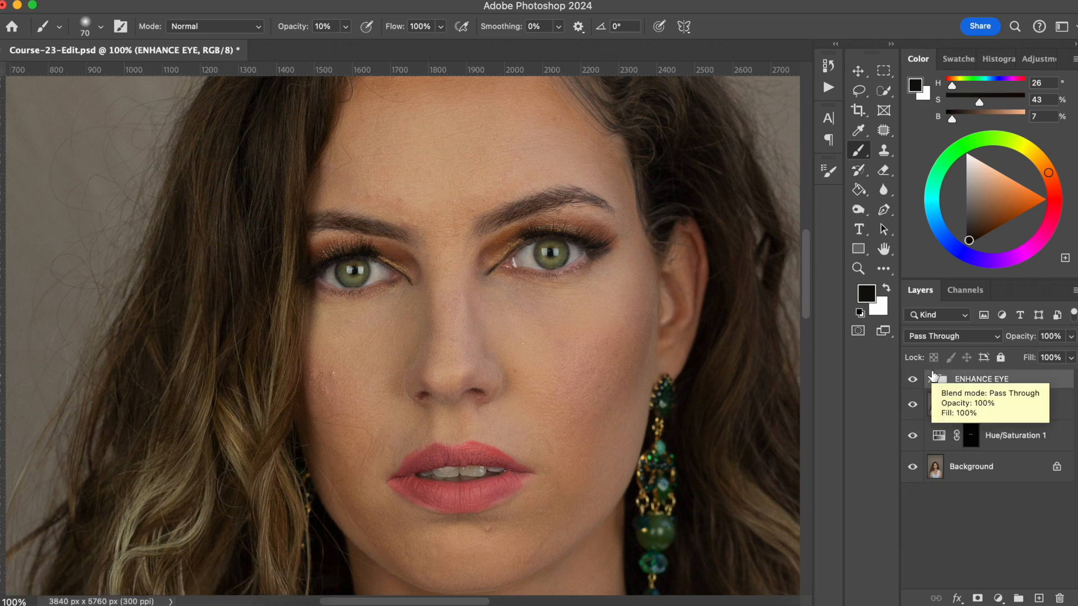
key(super+alt+shift+e)
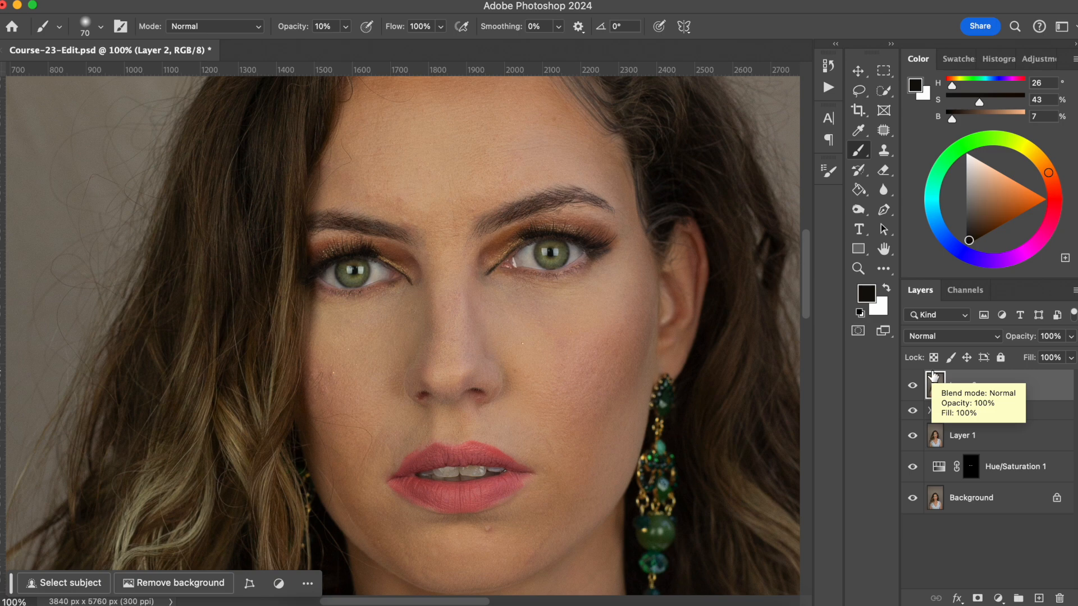
key(super+equal)
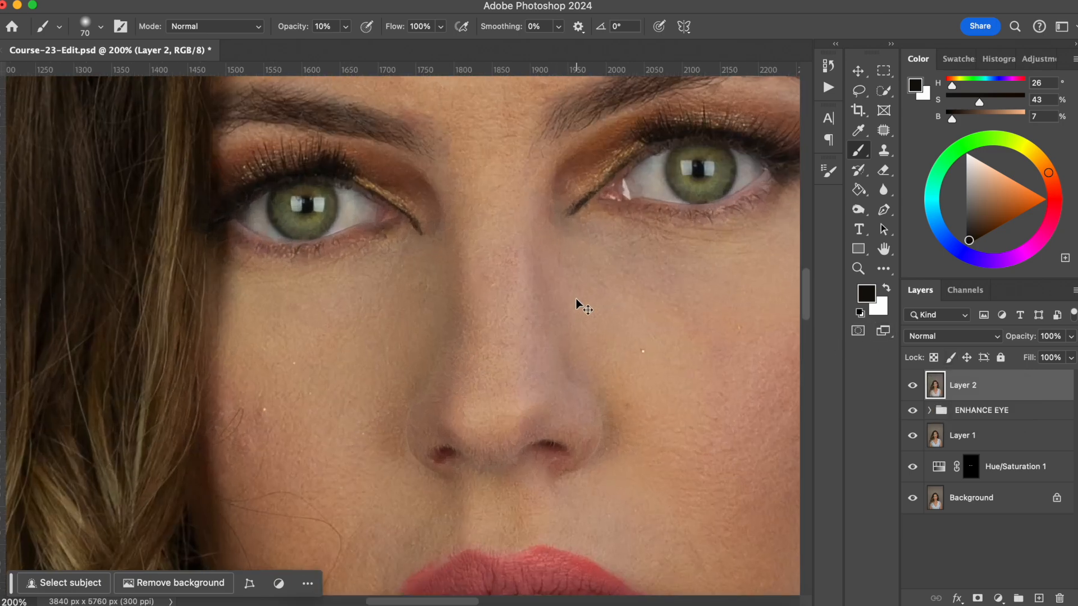
drag(544, 320, 518, 456)
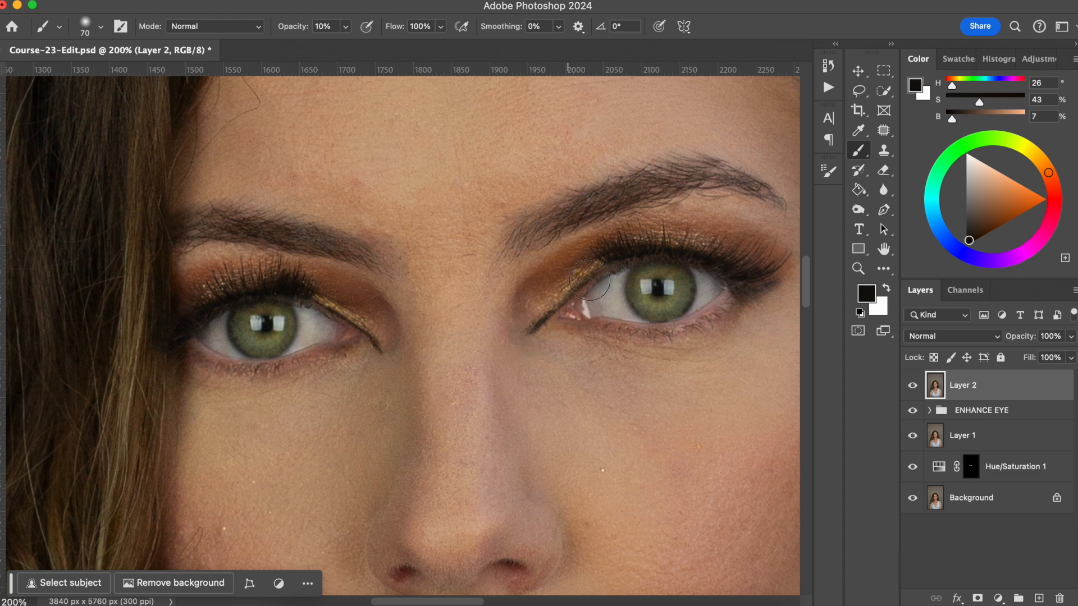
Patch away the dark eyeliner tips at the inner corners of both eyes using nearby skin.
click(884, 131)
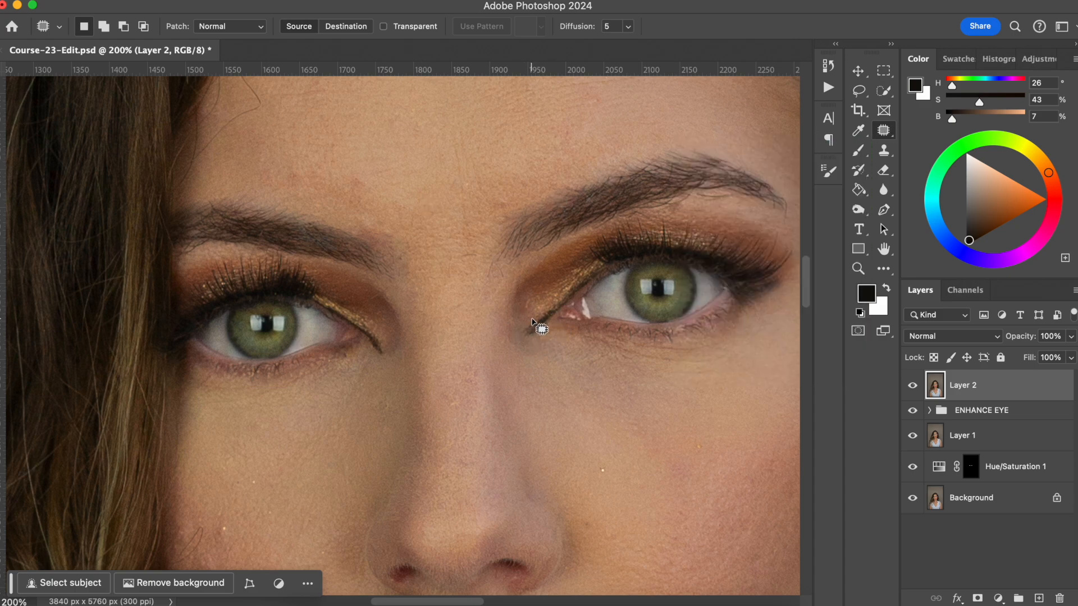
mouse_move(532, 319)
mouse_down()
mouse_move(523, 331)
mouse_move(553, 336)
mouse_move(570, 313)
mouse_move(544, 328)
mouse_move(537, 306)
mouse_move(557, 338)
mouse_up()
key(ctrl+d)
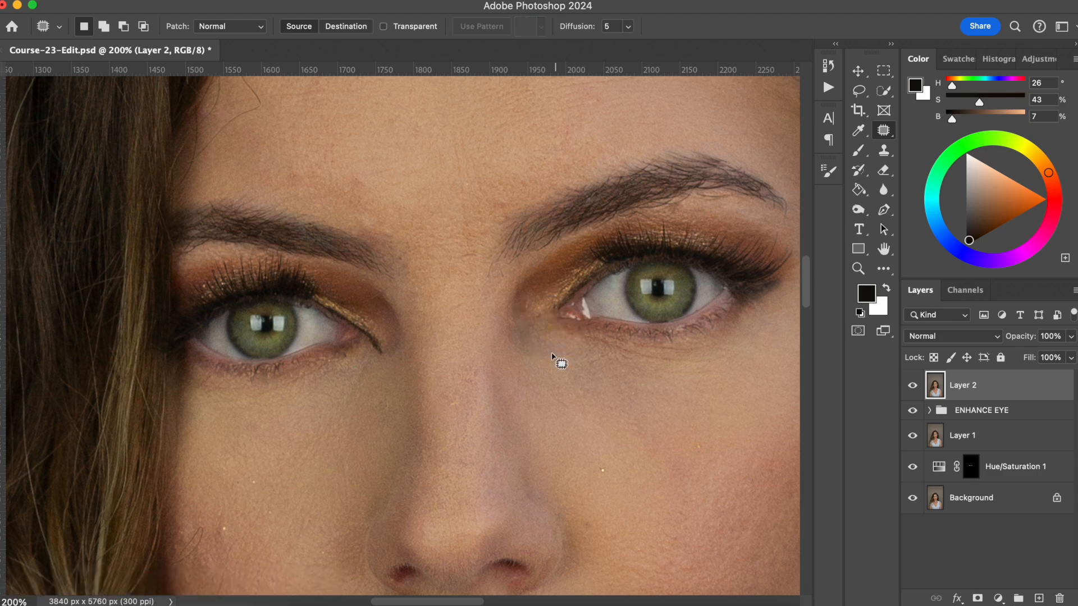
mouse_move(368, 331)
mouse_down()
mouse_move(380, 361)
mouse_move(386, 346)
mouse_move(368, 330)
mouse_move(371, 350)
mouse_move(380, 338)
mouse_up()
key(super+d)
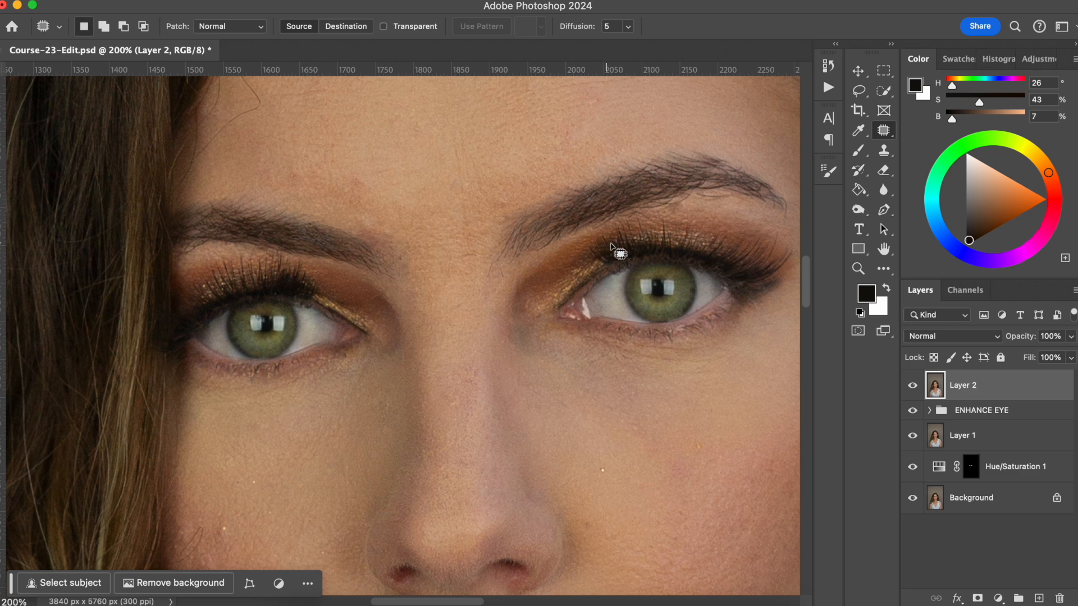
Clone lashes over the inner upper lid of the earring-side eye with Clone Stamp at 78% opacity and 67% flow.
click(884, 152)
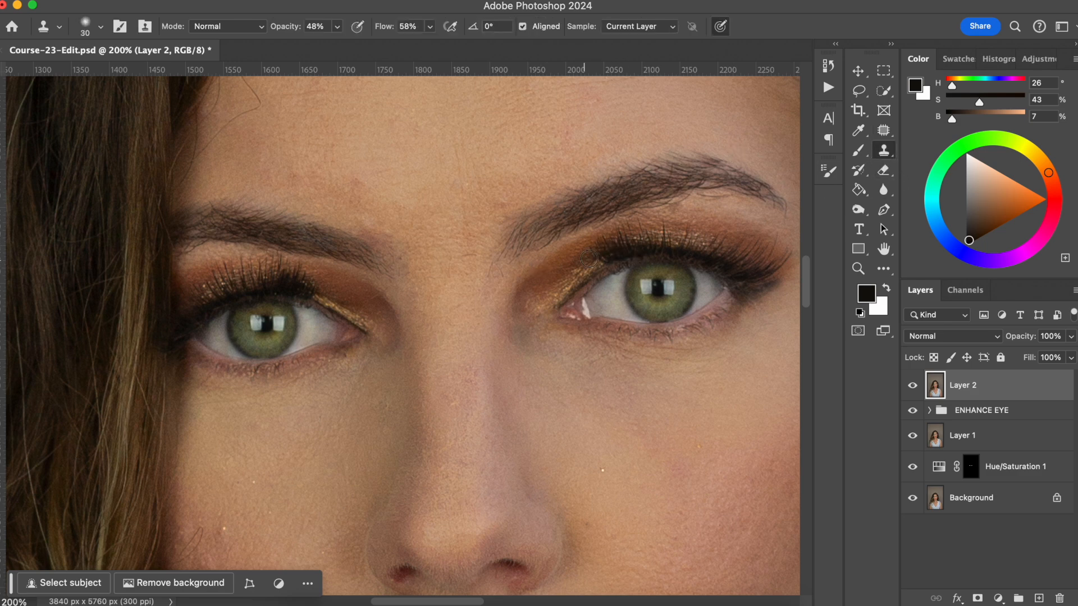
drag(286, 27, 312, 28)
drag(385, 28, 390, 28)
alt+click(637, 254)
mouse_move(600, 266)
mouse_down()
mouse_move(581, 261)
mouse_move(583, 278)
mouse_move(605, 256)
mouse_up()
alt+click(624, 257)
alt+click(624, 255)
alt+click(589, 285)
drag(574, 289, 583, 275)
drag(577, 281, 584, 271)
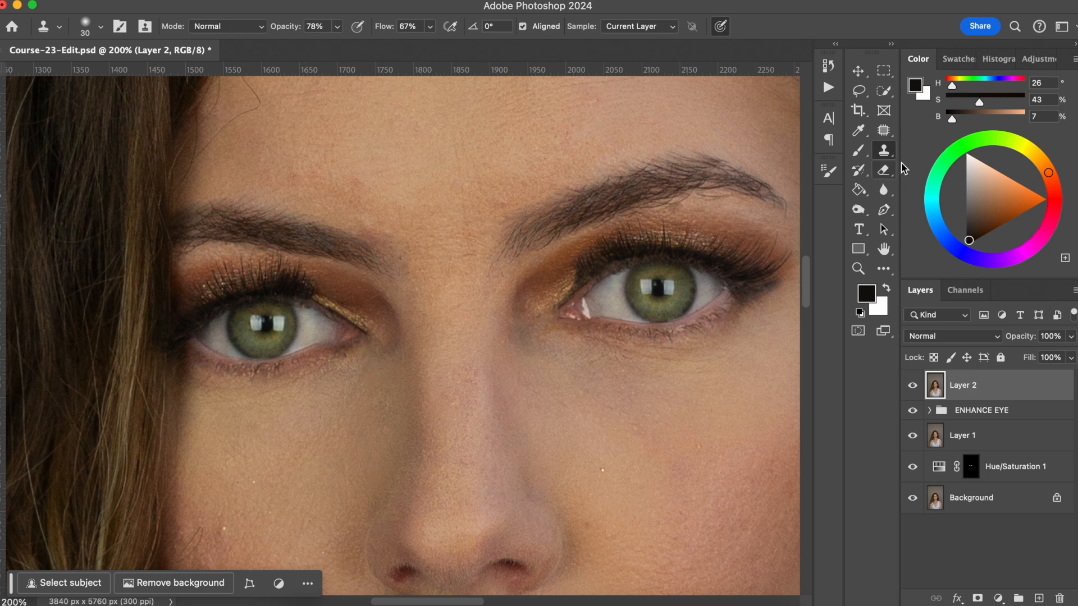
Set up the Brush tool with the Hard Round Pressure Size tip at 1 px and 100% hardness.
key(j)
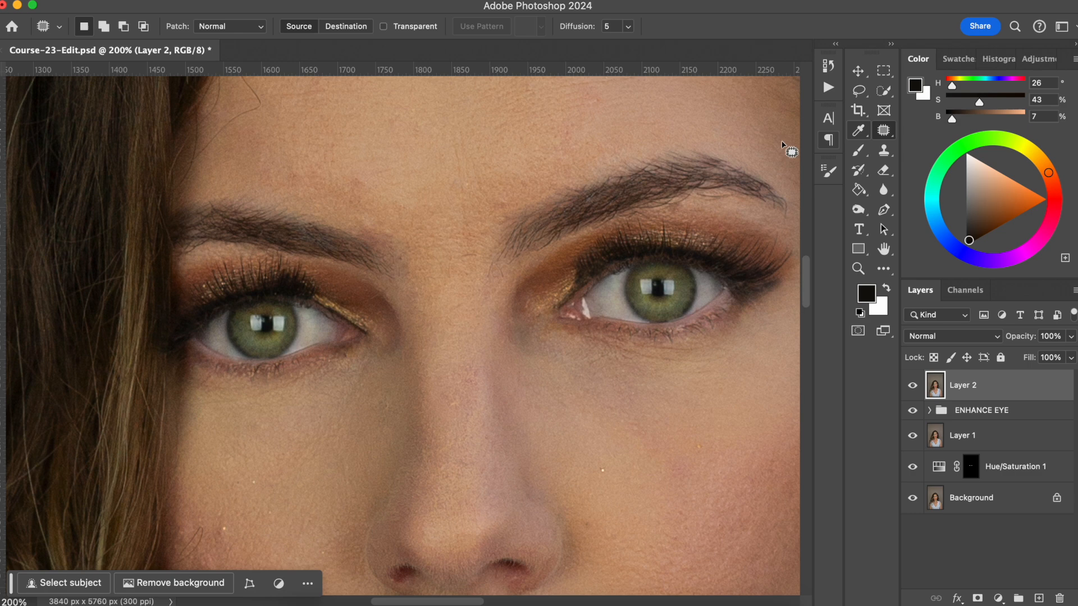
click(858, 153)
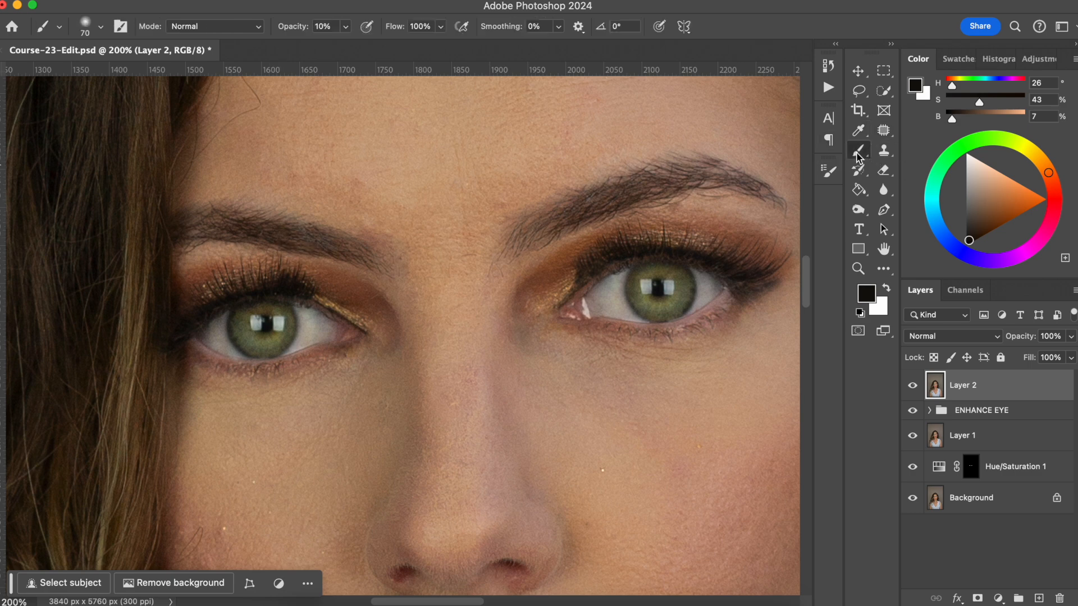
click(100, 26)
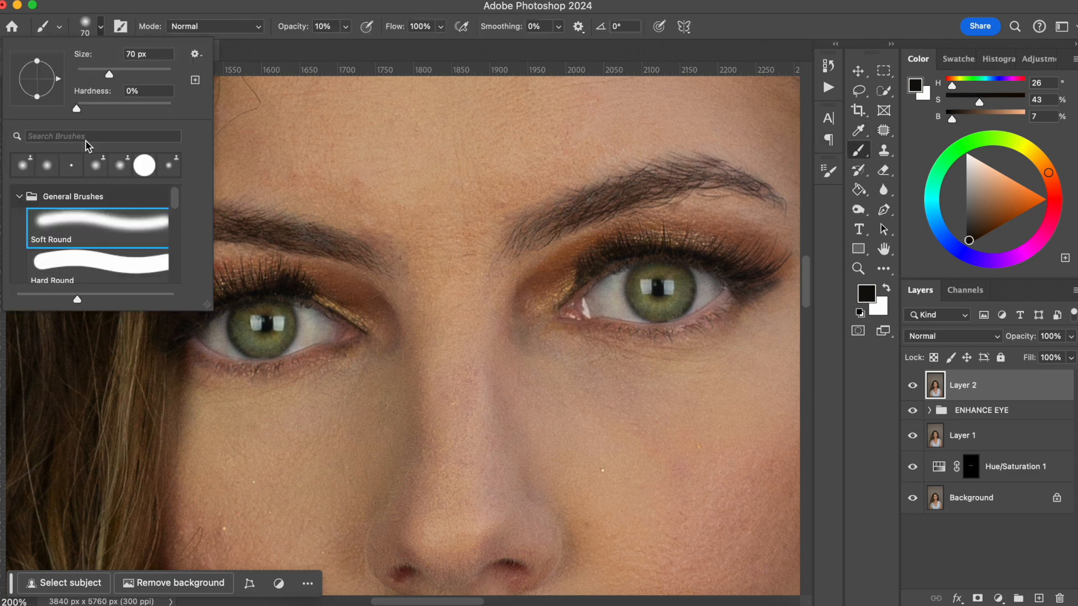
drag(175, 202, 175, 225)
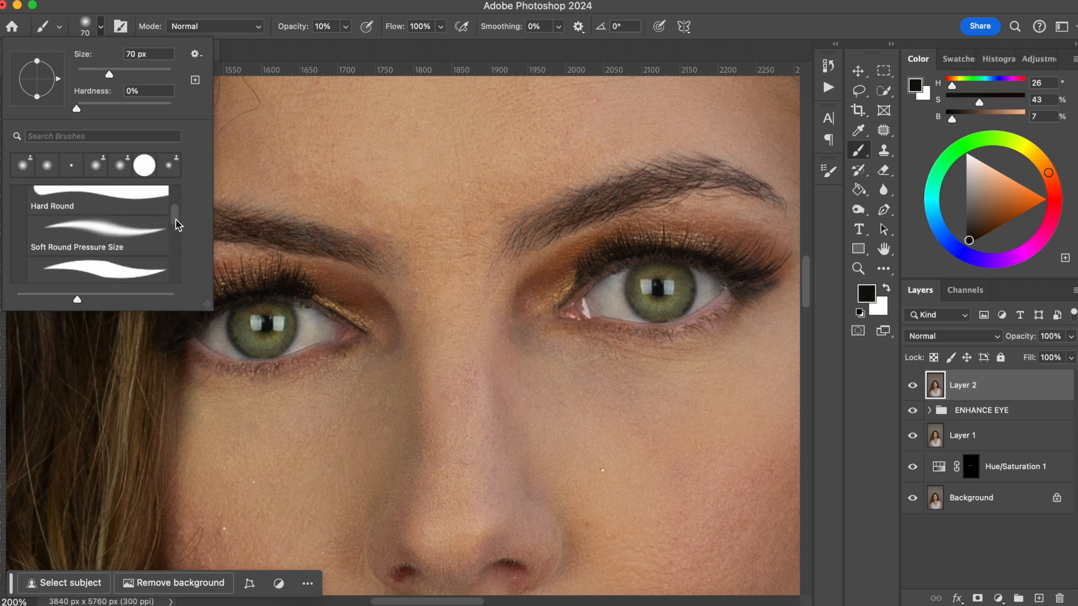
click(126, 267)
scroll(173, 212, down, 1)
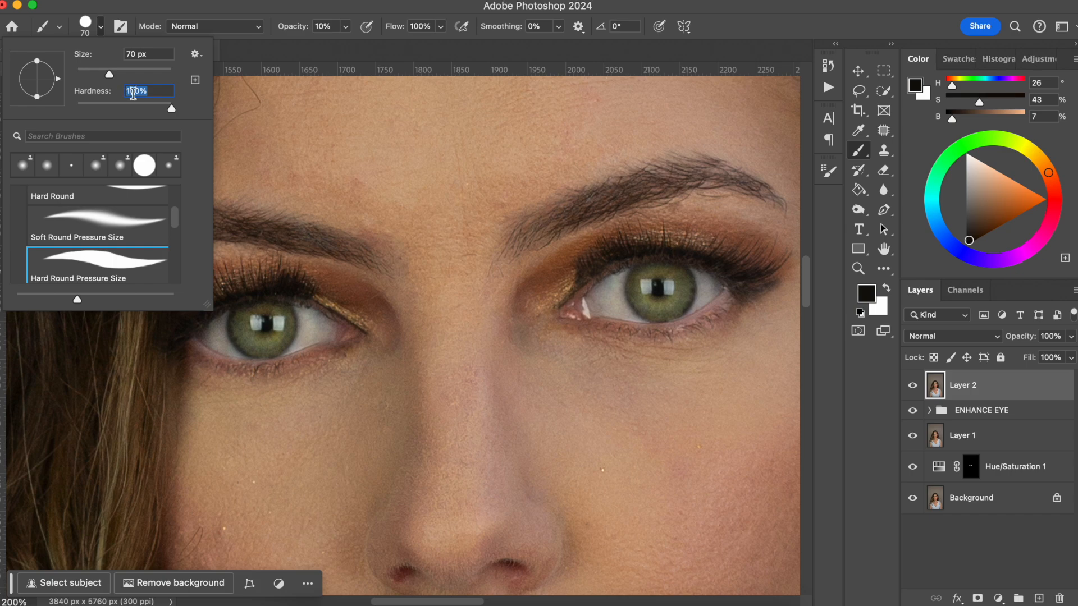
drag(109, 74, 76, 74)
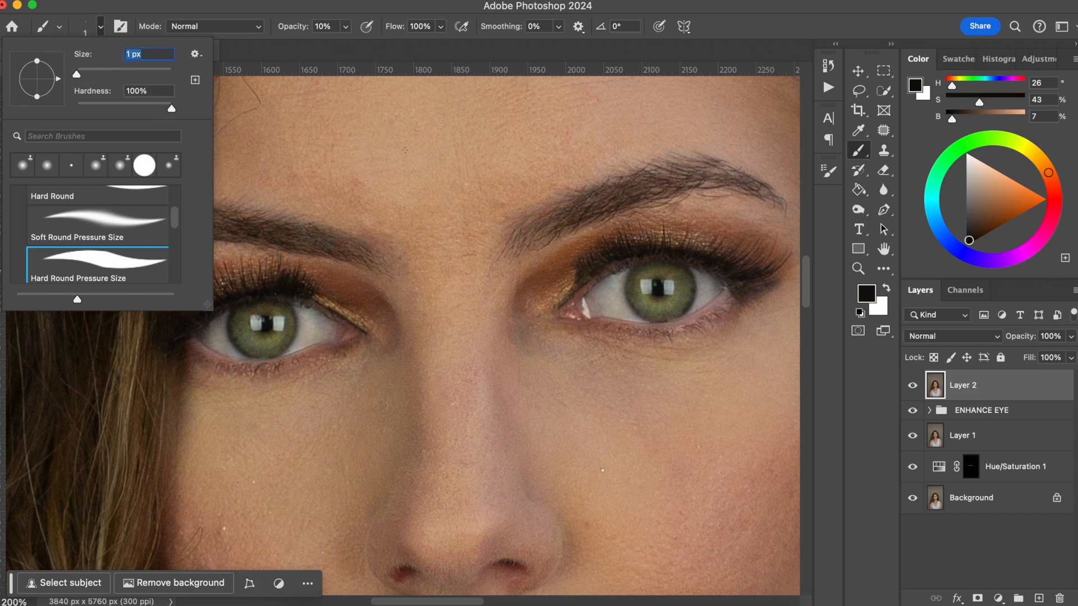
click(865, 293)
click(948, 220)
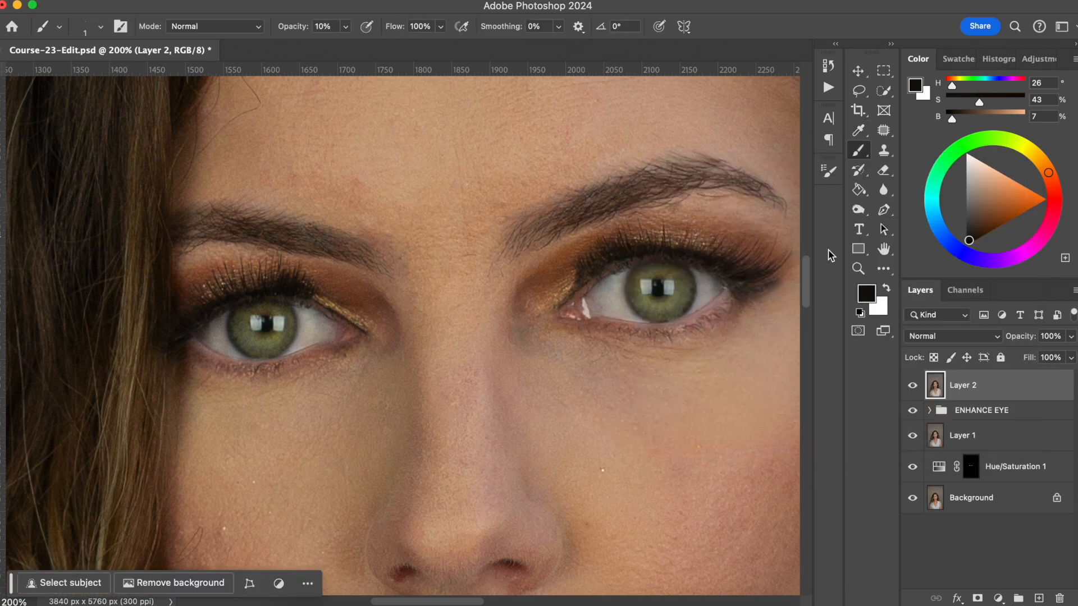
Sample a dark lash colour from the inner upper lashes of the hair-side eye for the brush.
key(super+plus)
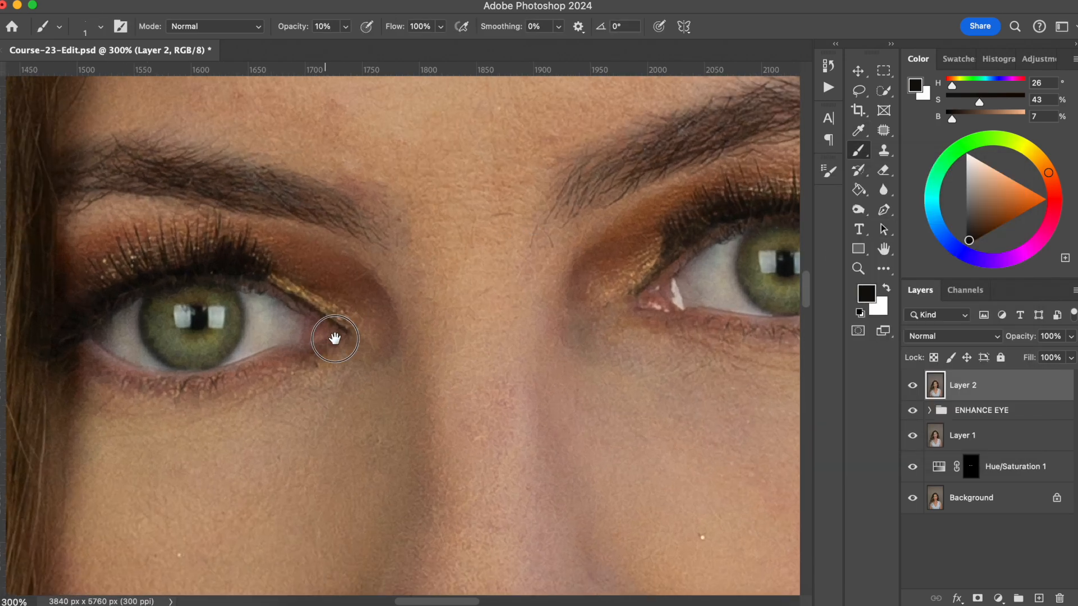
scroll(451, 320, left, 5)
scroll(452, 320, up, 1)
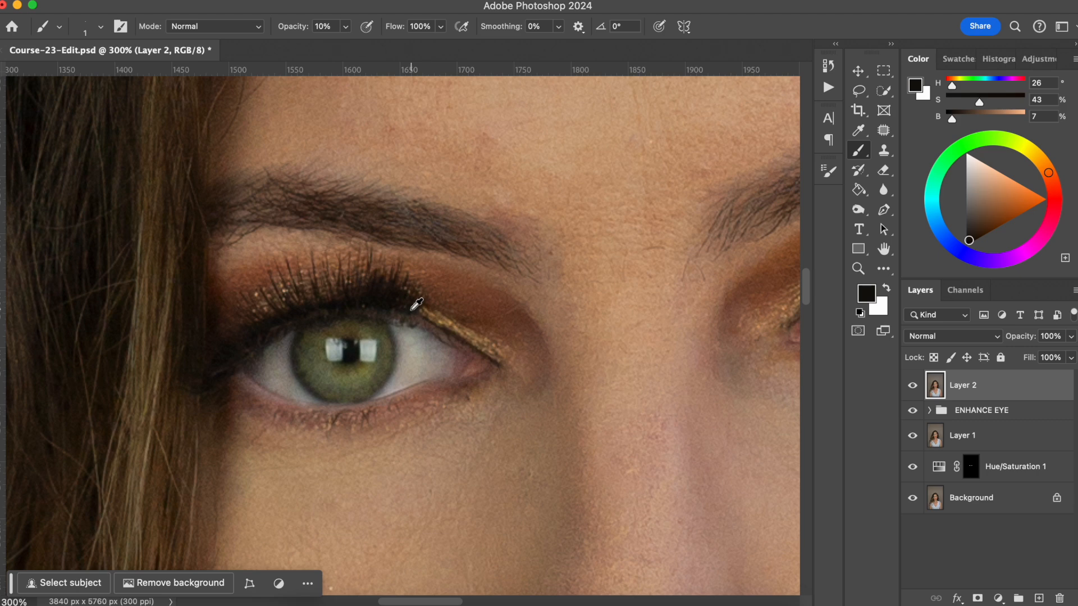
mouse_move(417, 302)
mouse_down()
mouse_move(412, 292)
mouse_move(422, 297)
mouse_up()
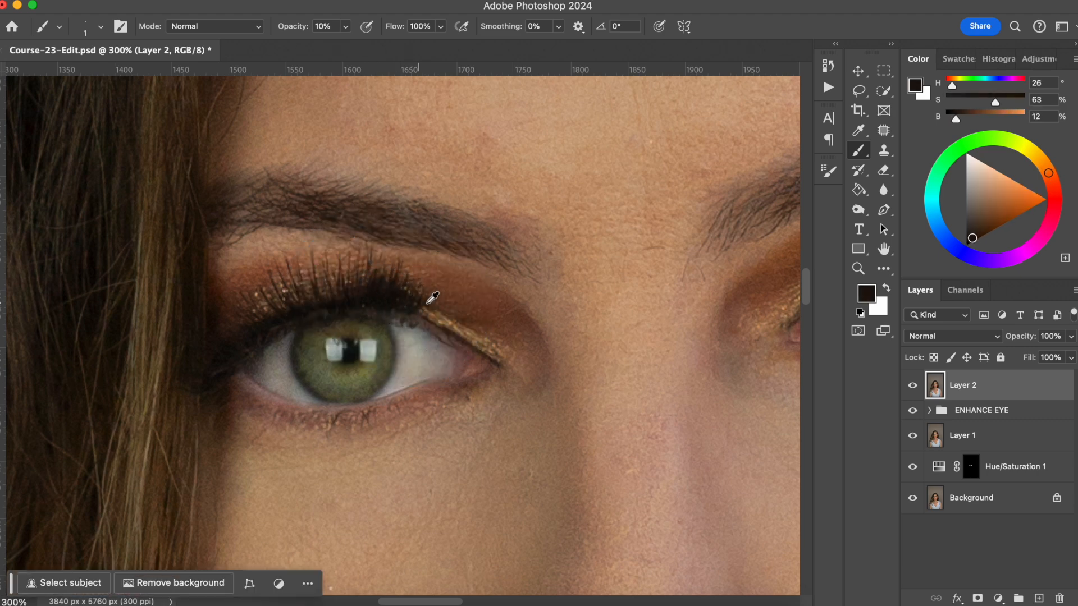
alt+click(549, 187)
alt+click(540, 208)
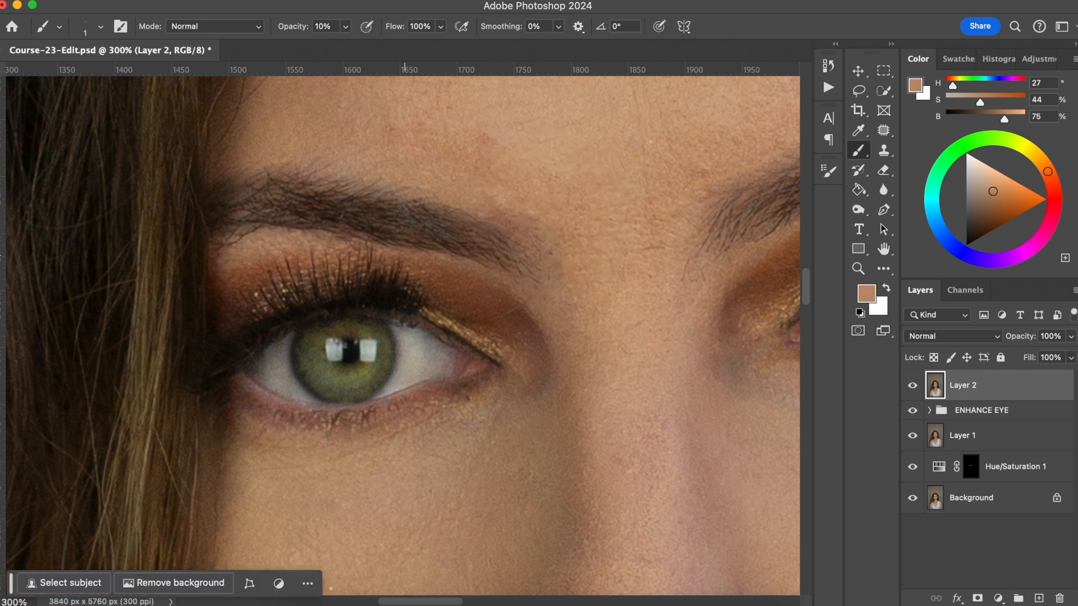
alt+click(407, 304)
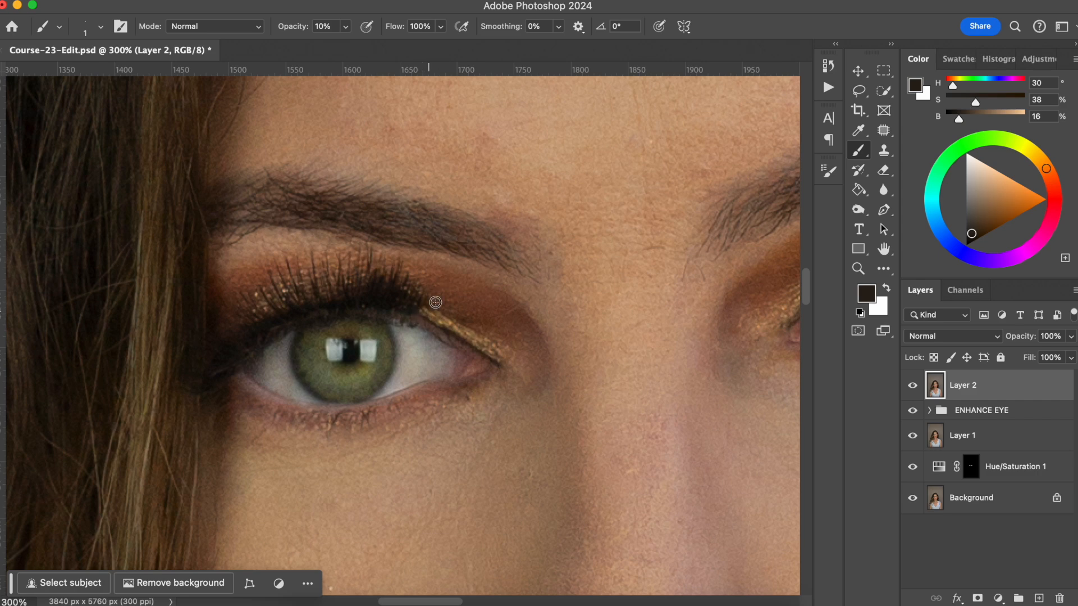
Paint fine dark lashes at the inner upper lid of the hair-side eye with a 2 px brush at 99% opacity.
drag(288, 33, 352, 29)
key(super+plus)
drag(413, 375, 392, 368)
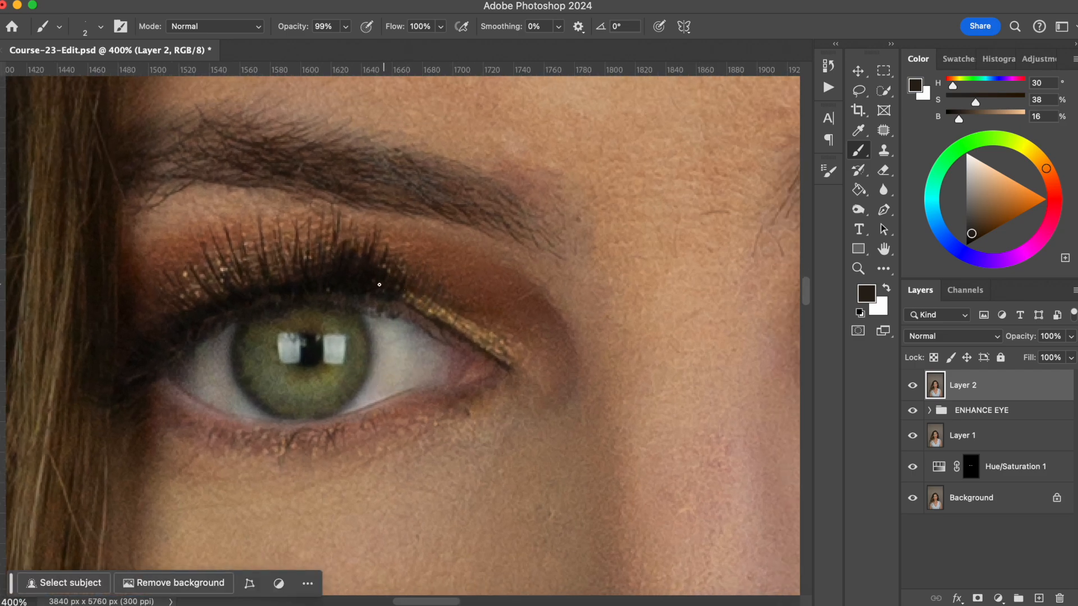
alt+click(398, 298)
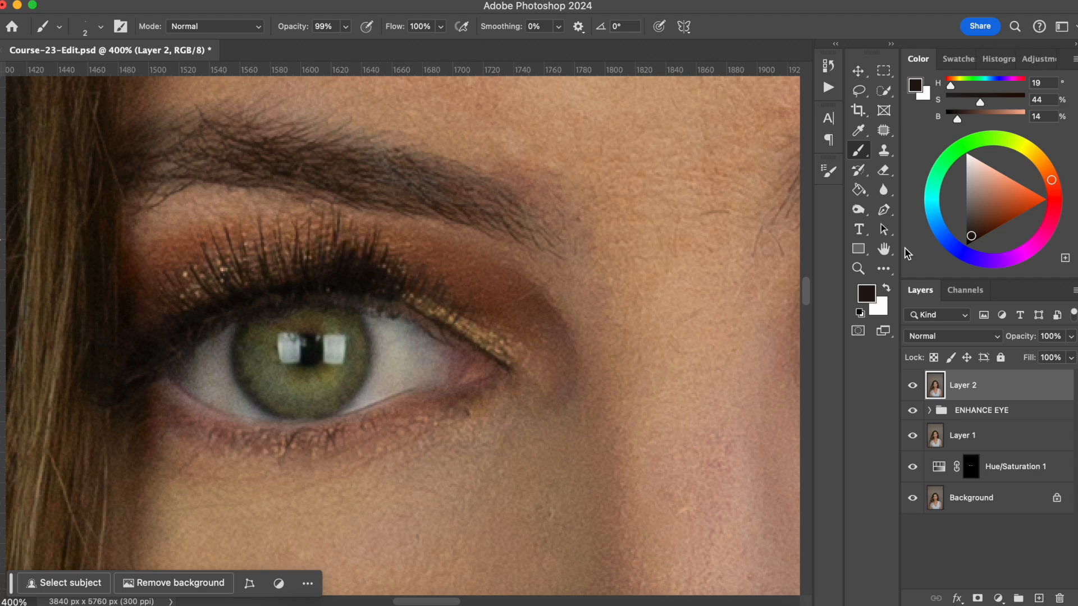
Clone existing lashes over the gold liner at the inner upper lid of the hair-side eye with a 30 px Clone Stamp.
click(883, 150)
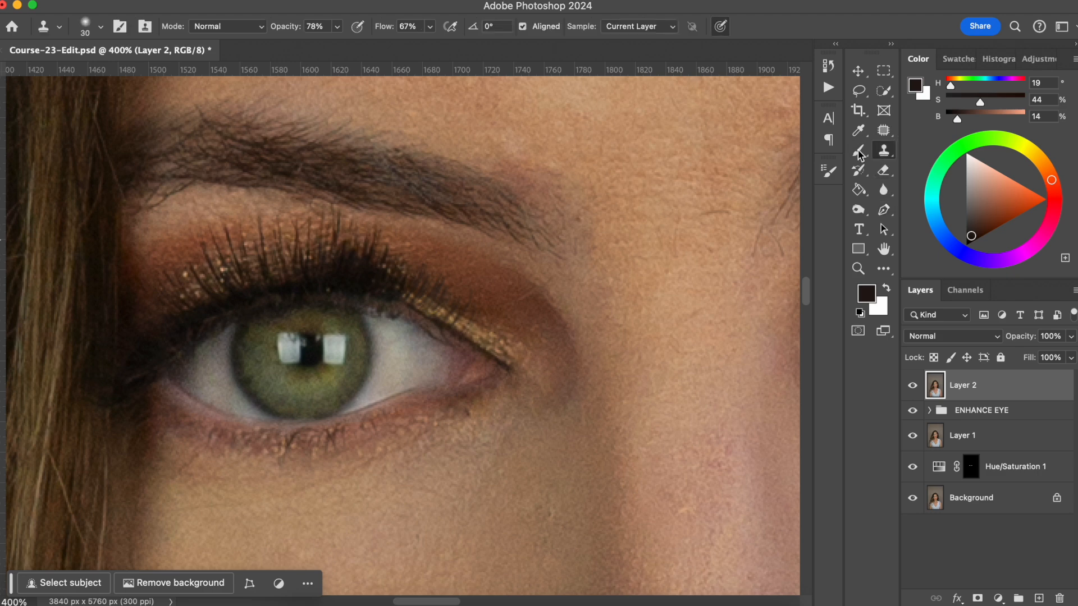
alt+click(362, 281)
mouse_move(407, 291)
mouse_down()
mouse_move(428, 307)
mouse_move(436, 292)
mouse_move(433, 304)
mouse_move(454, 319)
mouse_move(424, 300)
mouse_up()
alt+click(380, 287)
alt+click(379, 286)
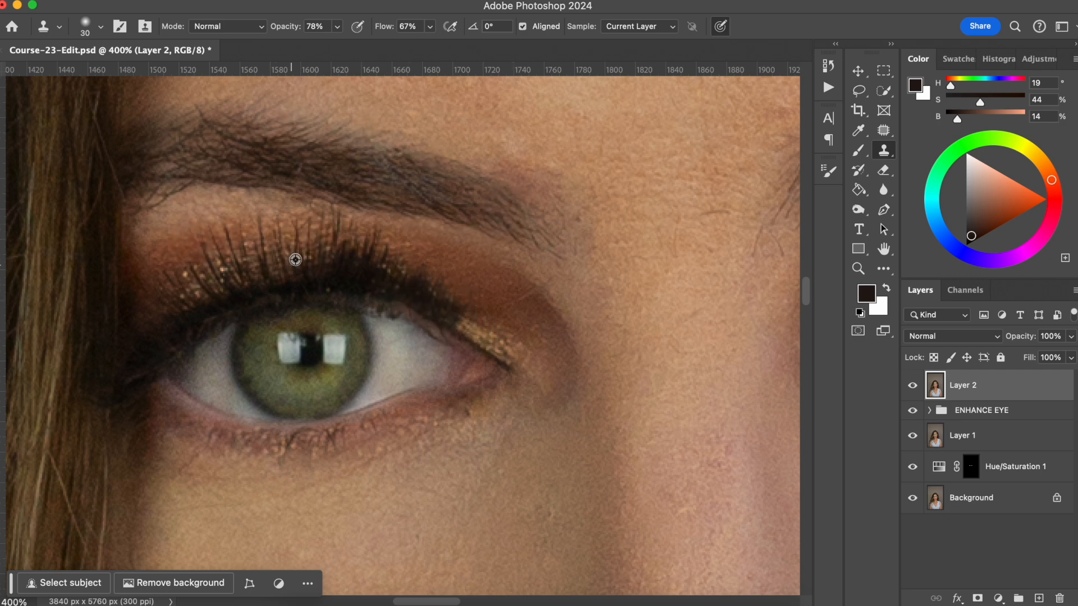
alt+click(309, 244)
drag(436, 278, 429, 290)
click(396, 272)
click(96, 27)
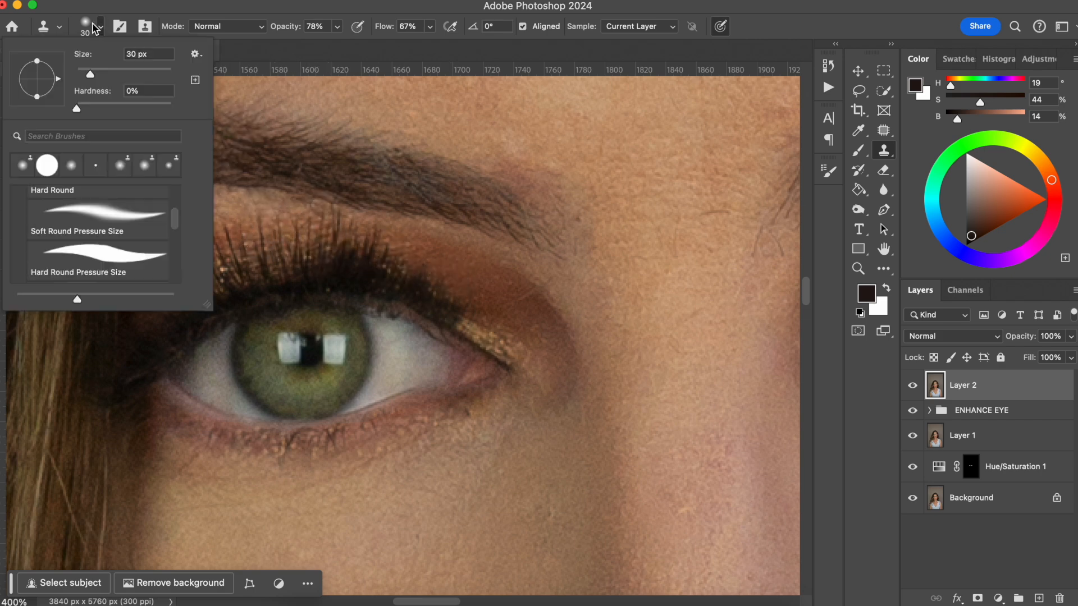
Touch up the hair-side eye's inner lashes using the 3 px Brush and dark browns sampled from the lash line.
click(859, 155)
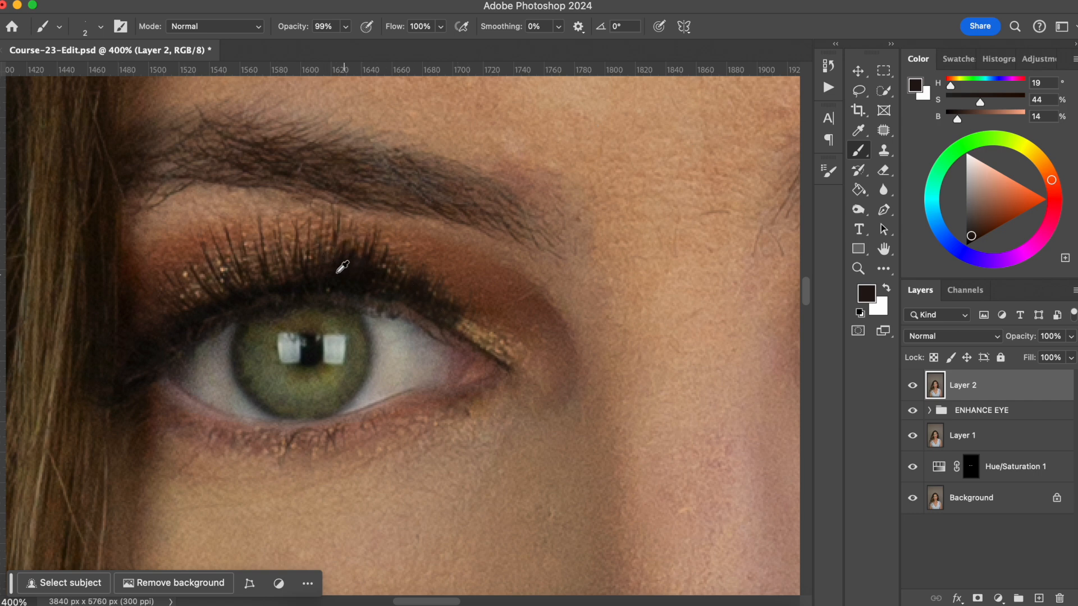
alt+click(332, 253)
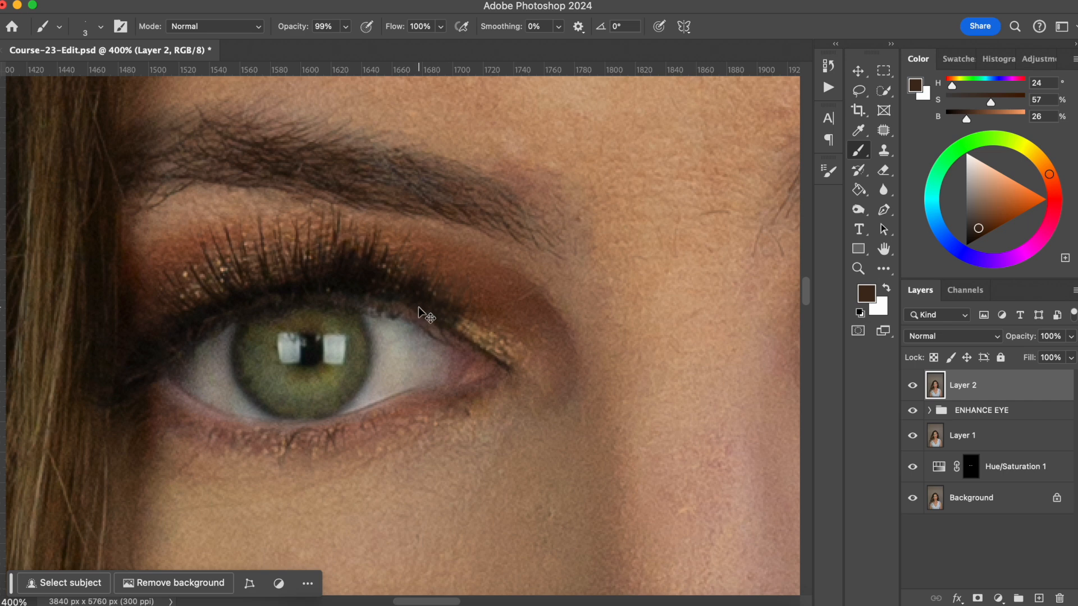
alt+click(440, 307)
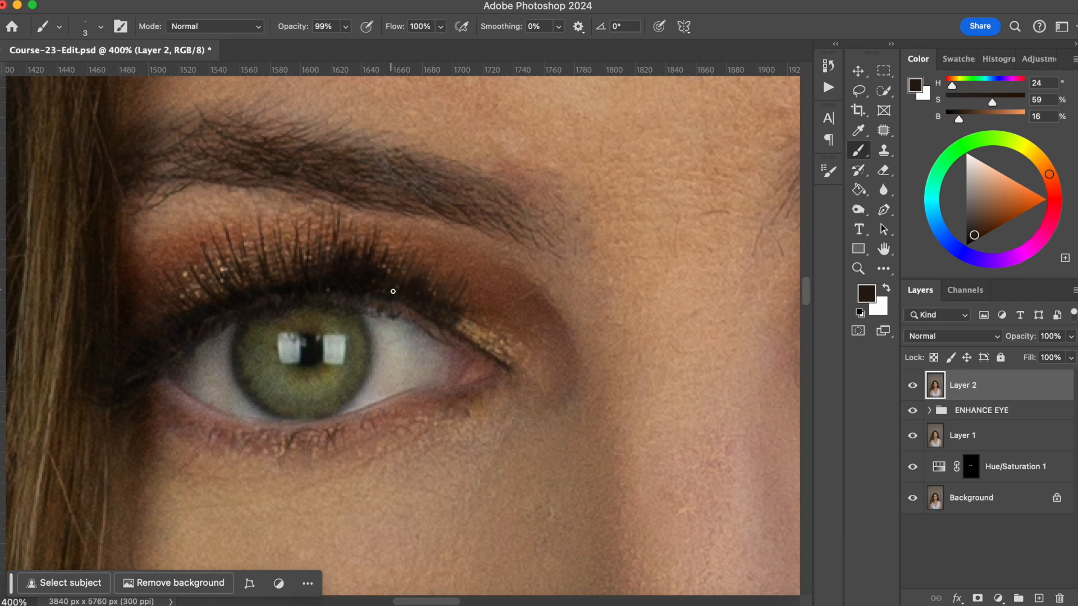
Paint extra lashes along the inner upper lid of the earring-side eye with the 3 px brush and sampled lash colours.
drag(496, 318, 364, 395)
alt+click(539, 233)
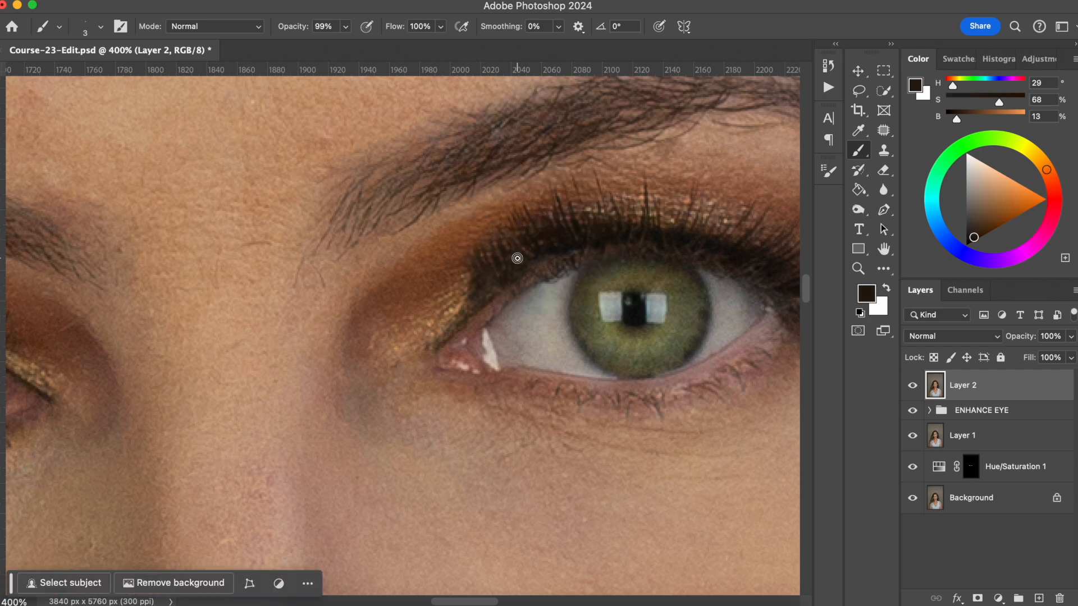
drag(476, 290, 462, 260)
alt+click(540, 255)
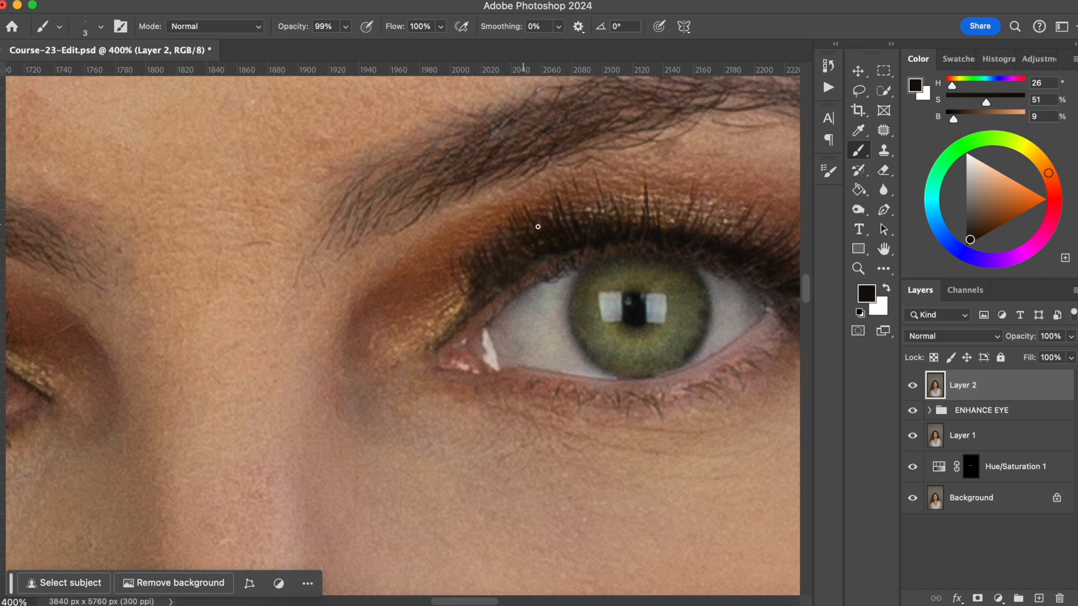
key(super+minus)
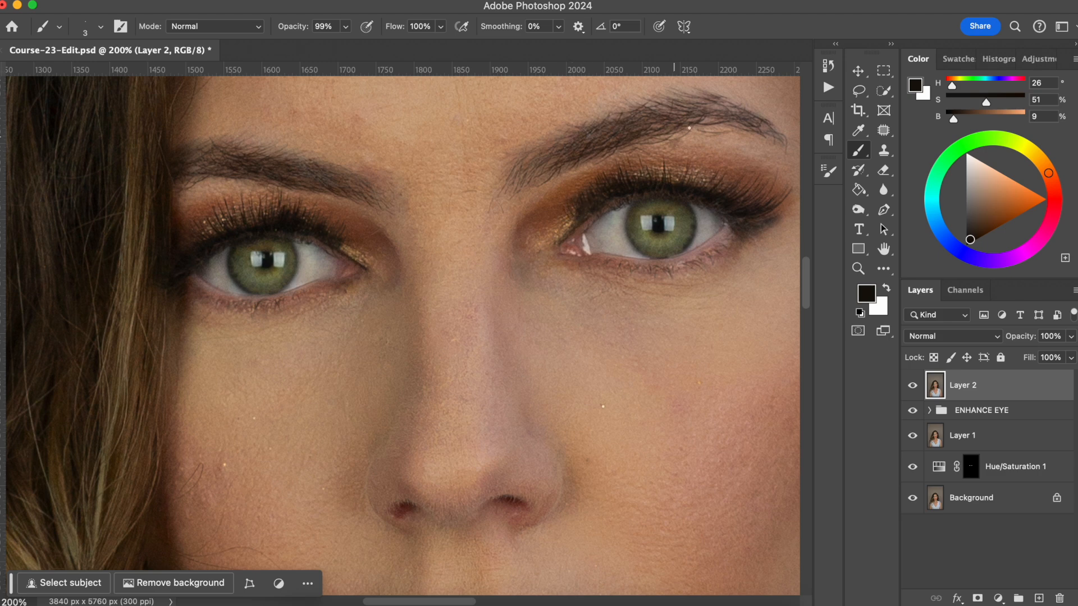
Stamp all visible layers into a new top layer and delete Layer 2.
click(883, 171)
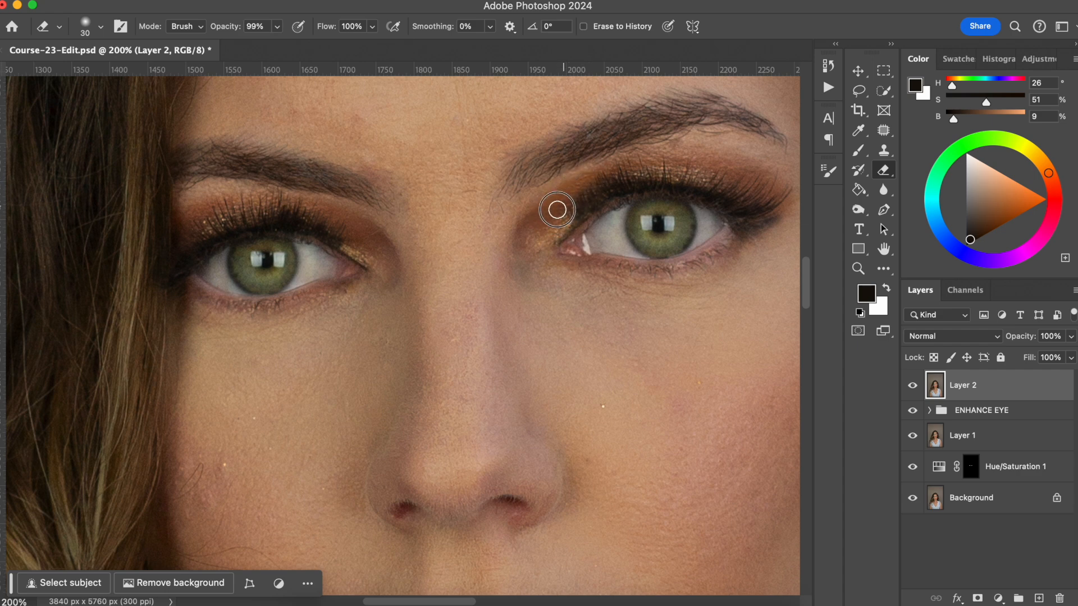
key(super+alt+shift+e)
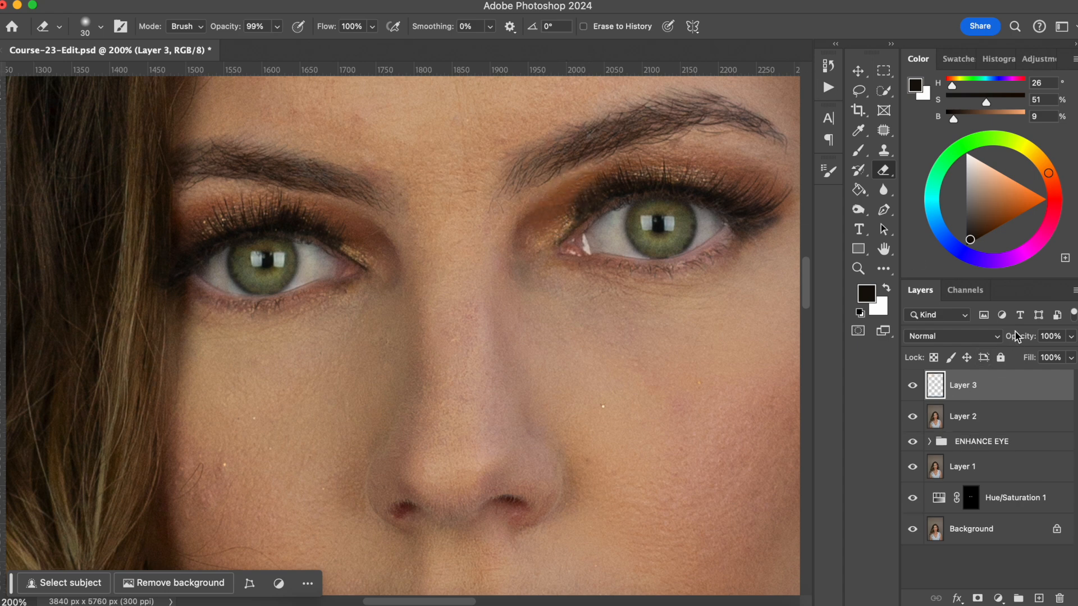
click(1021, 422)
key(BackSpace)
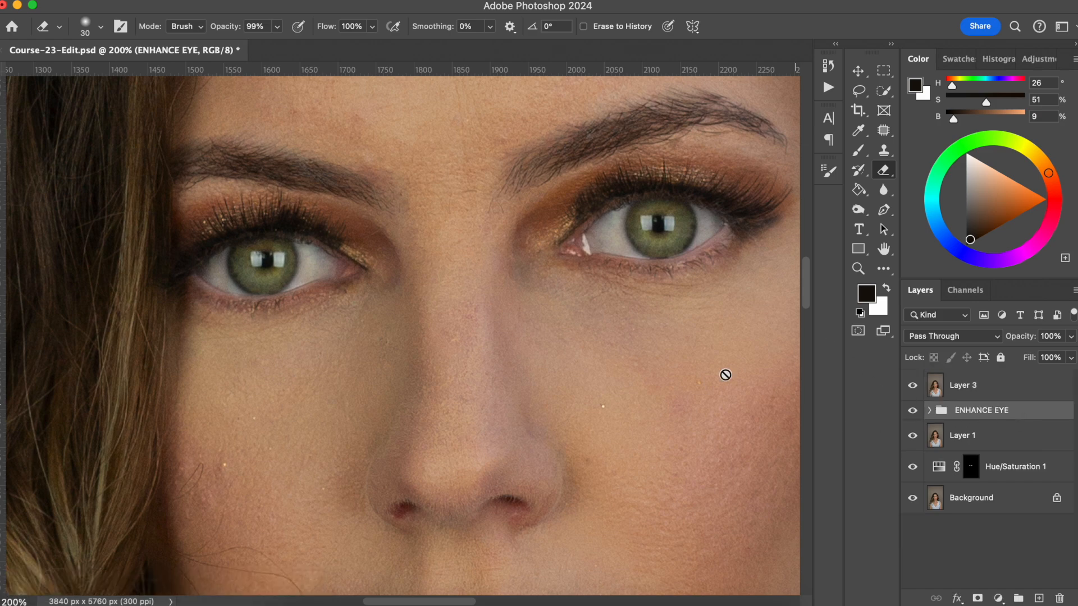
Compare the retouched portrait with the original Background layer by isolating it and restoring all layers.
drag(592, 302, 554, 354)
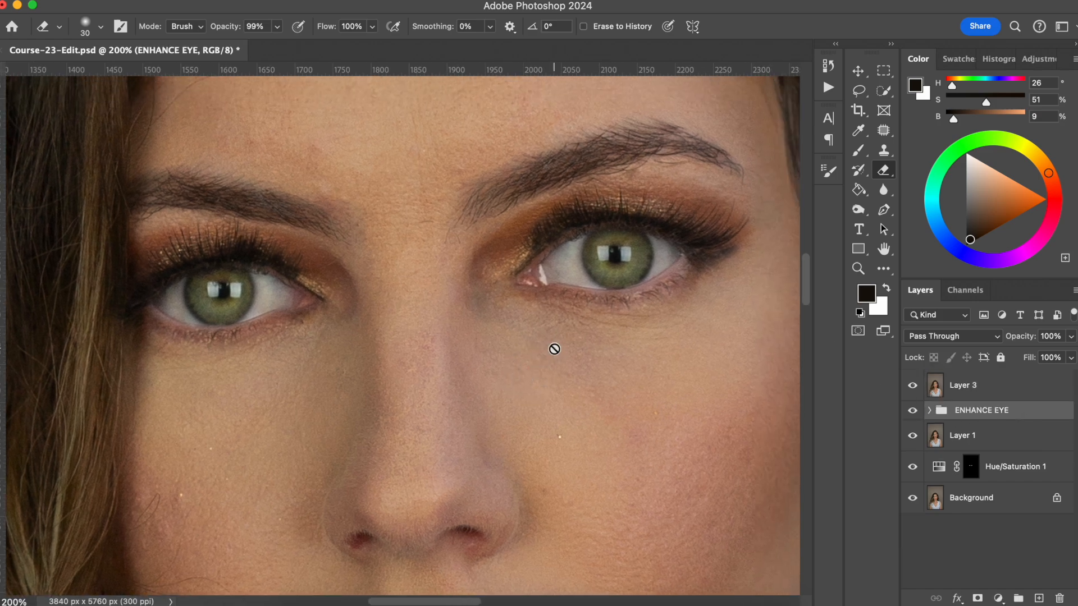
key(super+minus)
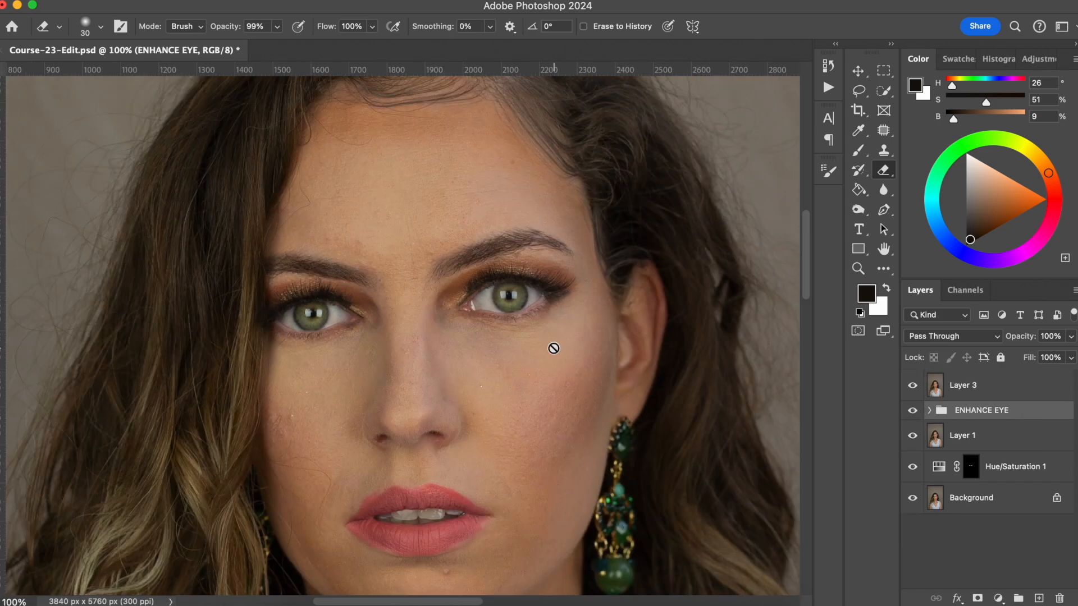
alt+click(912, 498)
alt+click(912, 501)
Duplicate Layer 3 and open the copy in the Liquify filter.
click(993, 387)
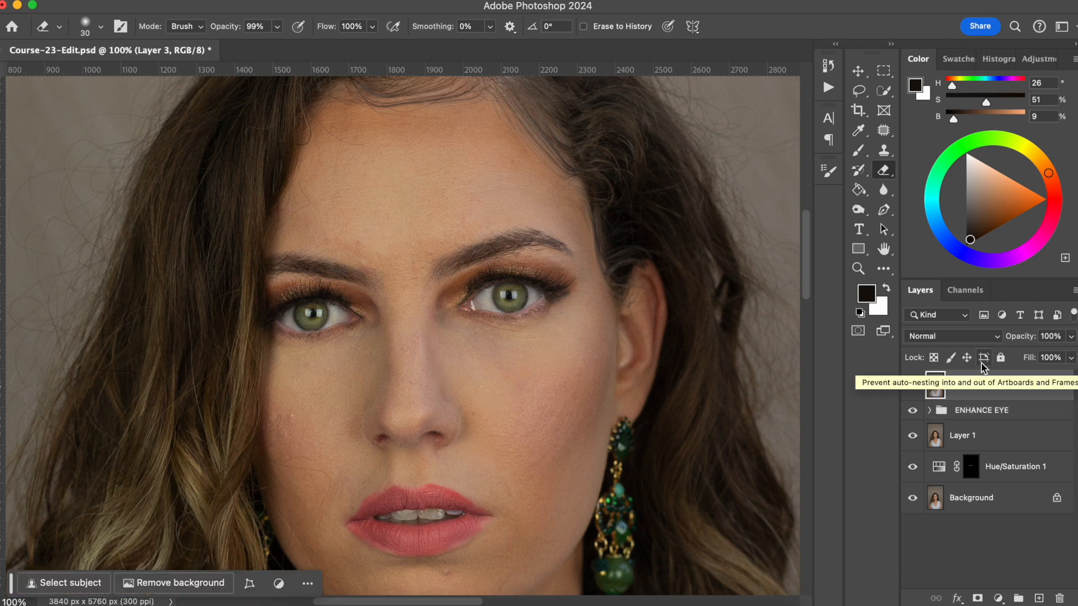
key(super+j)
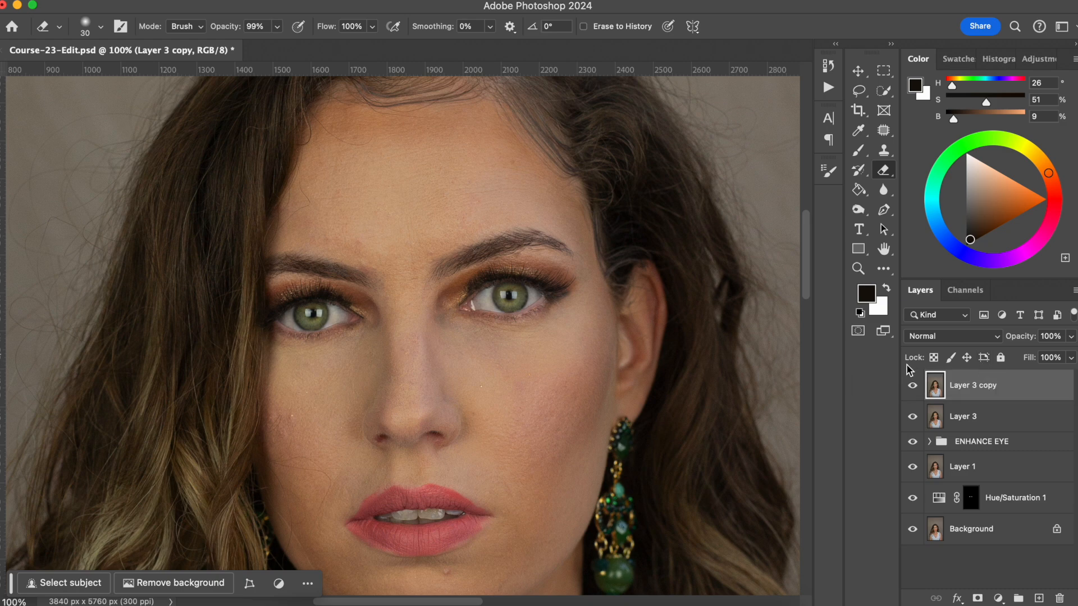
click(408, 4)
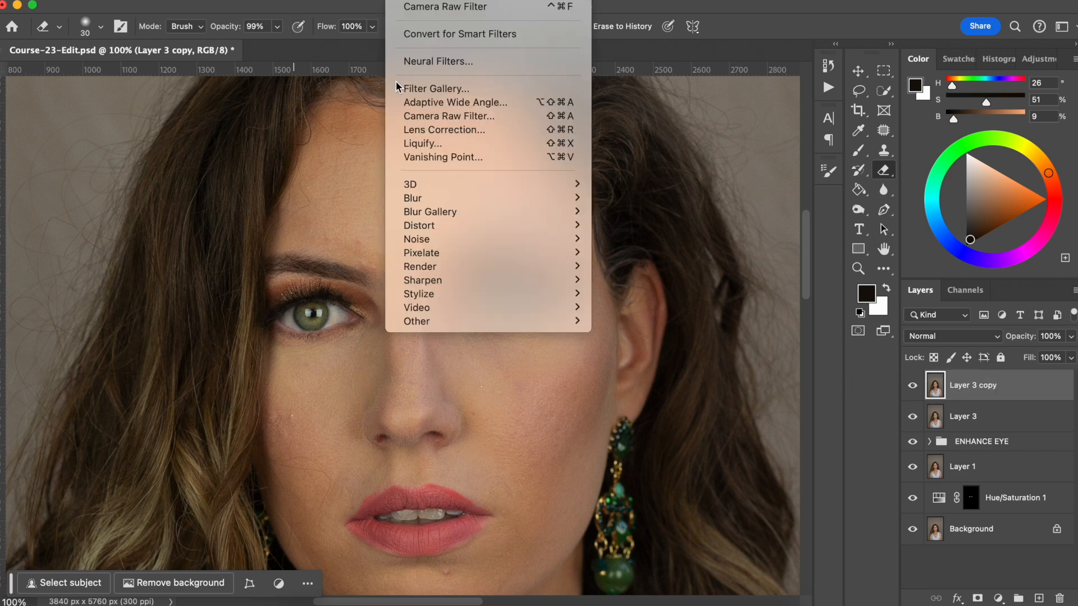
click(432, 145)
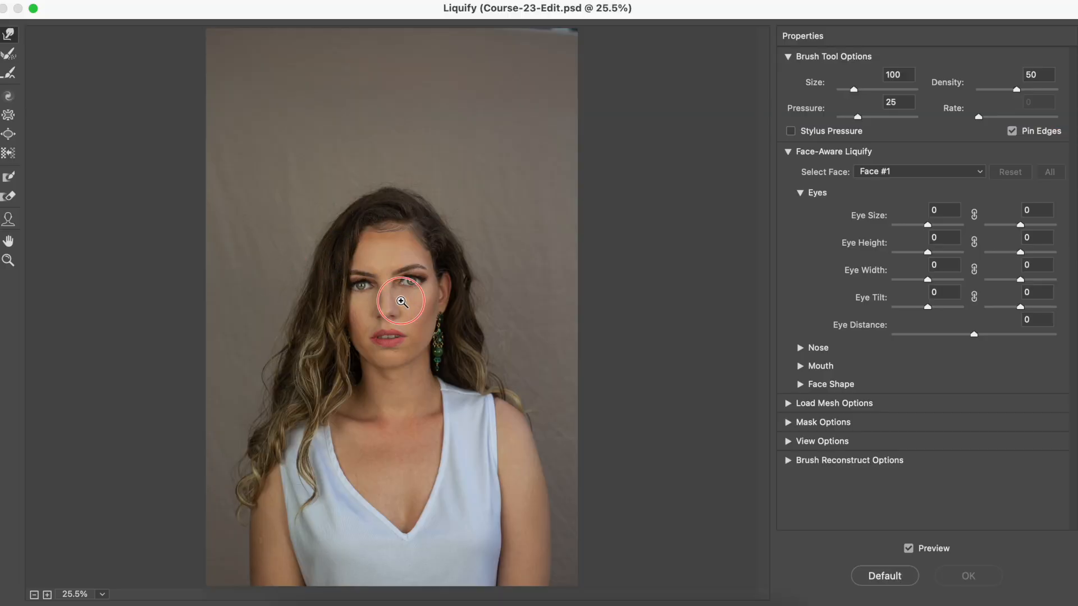
Push the lower lid of the hair-side eye slightly upward with the Forward Warp brush at size 125.
drag(402, 301, 427, 328)
drag(375, 362, 466, 373)
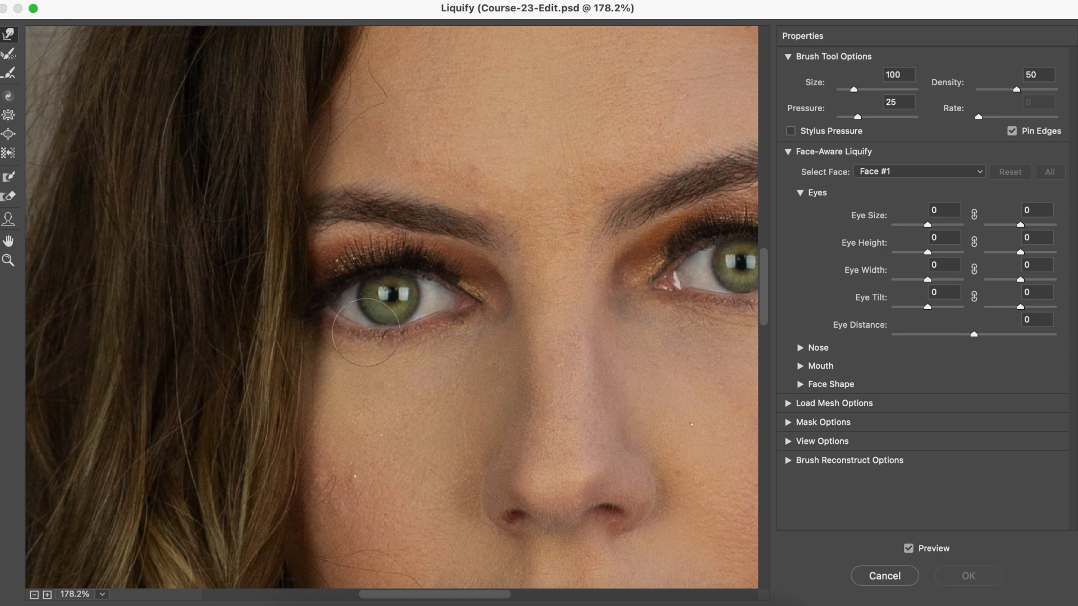
key(bracketright)
mouse_move(348, 337)
mouse_down()
mouse_move(380, 340)
mouse_move(382, 328)
mouse_move(392, 335)
mouse_move(401, 321)
mouse_move(437, 320)
mouse_move(357, 340)
mouse_move(339, 319)
mouse_move(382, 321)
mouse_move(363, 283)
mouse_up()
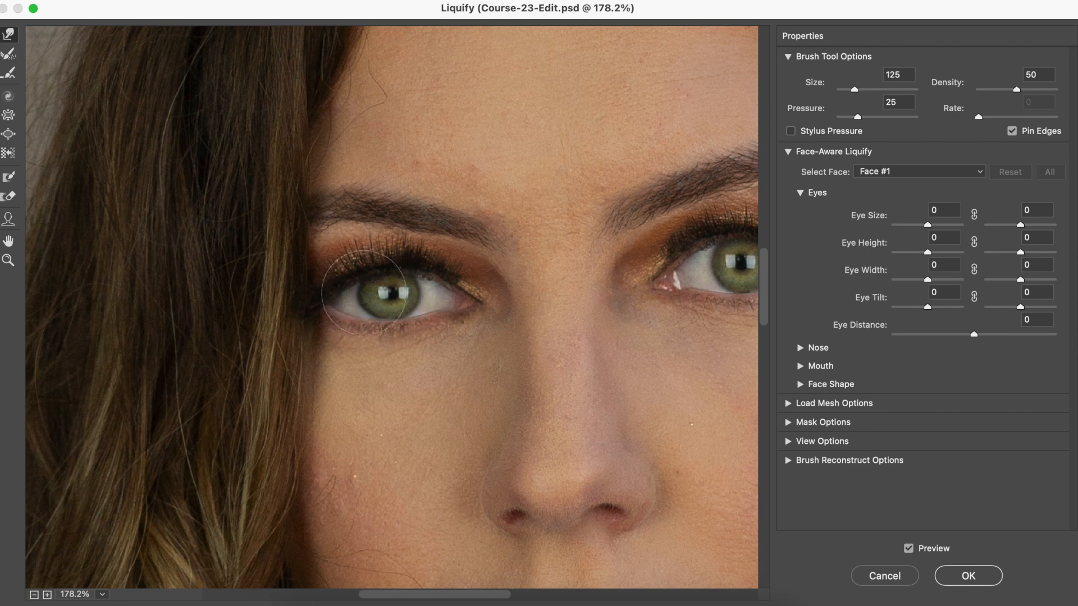
drag(364, 327, 368, 322)
Push the lower lid of the earring-side eye slightly upward and apply the Liquify changes.
drag(589, 330, 441, 358)
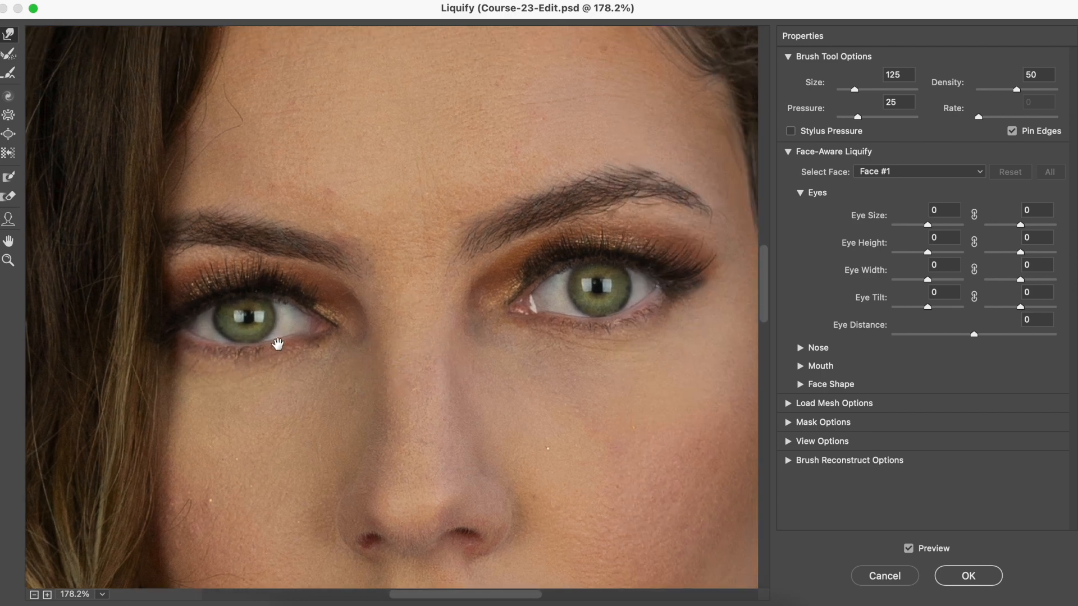
mouse_move(642, 317)
mouse_down()
mouse_move(638, 305)
mouse_move(594, 321)
mouse_move(536, 314)
mouse_move(546, 317)
mouse_up()
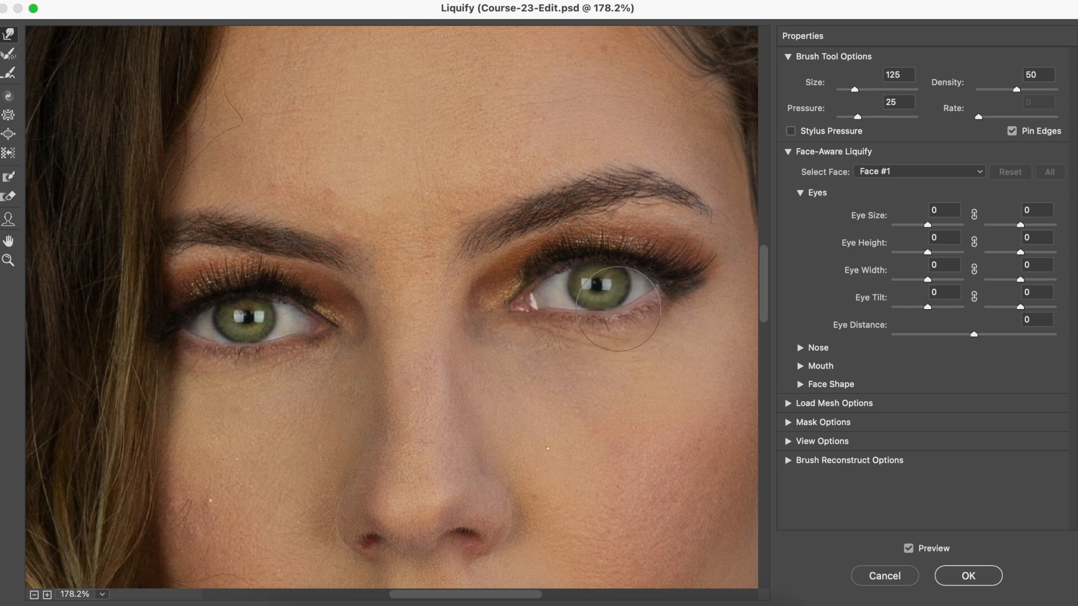
click(969, 577)
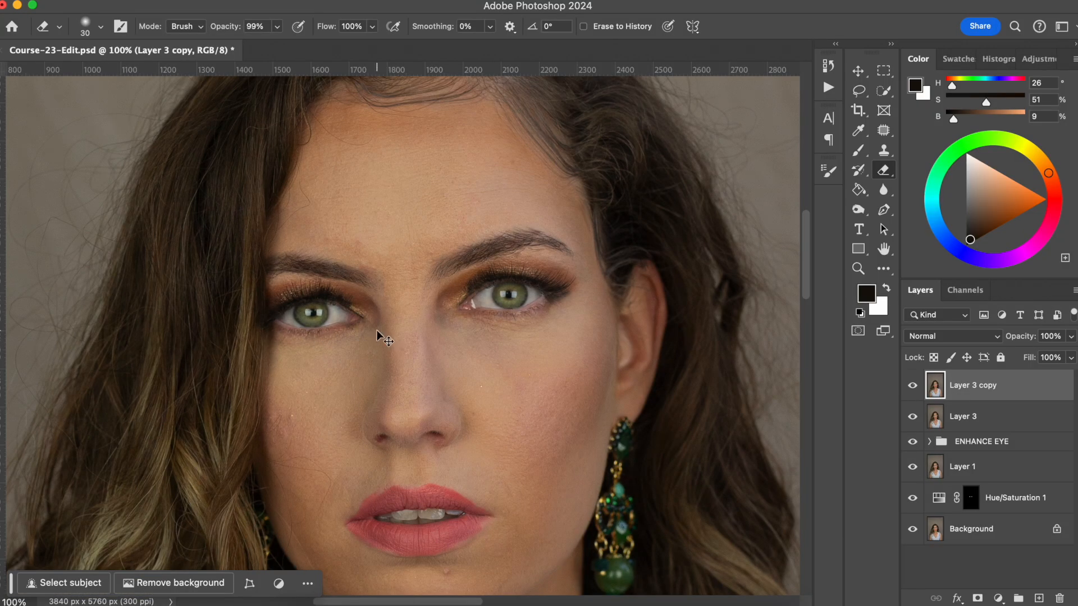
Add a white layer mask to Layer 3 copy.
key(super+plus)
drag(590, 385, 577, 414)
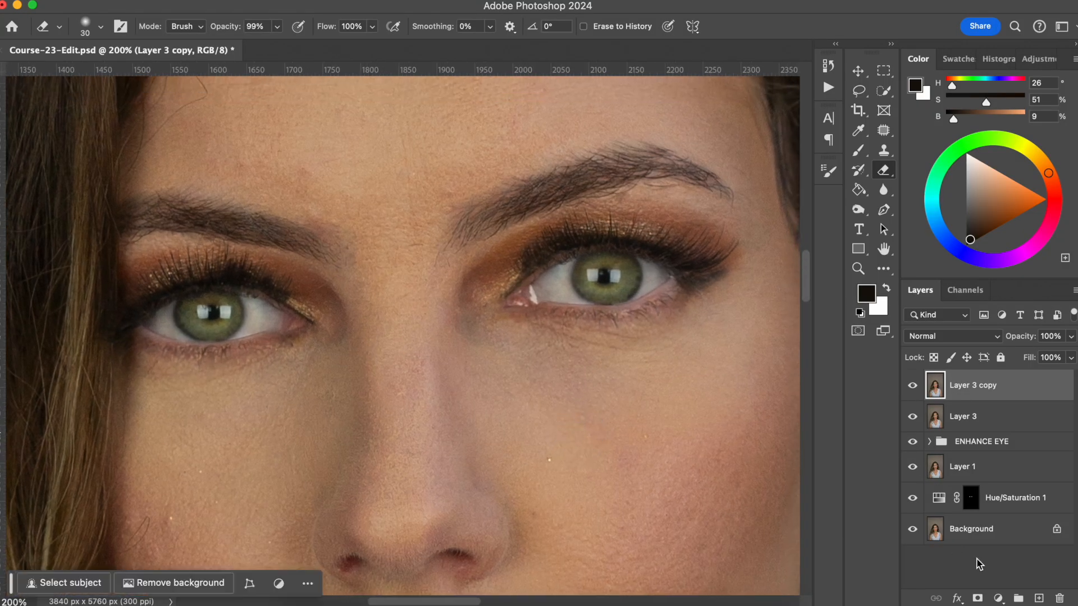
click(977, 598)
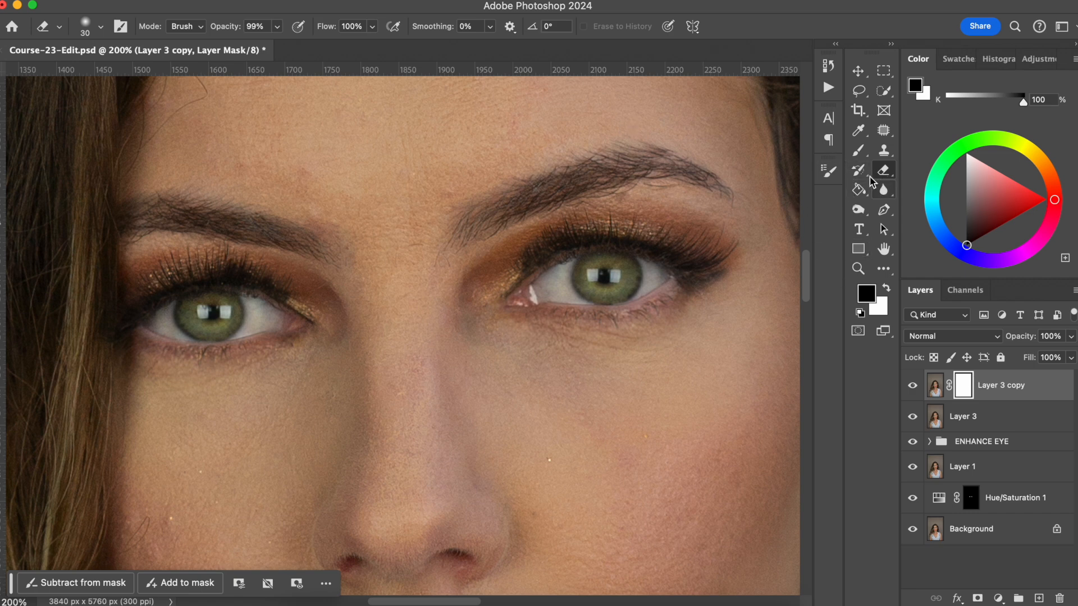
Set up a black Brush at 35 px and 100% opacity for painting on the layer mask.
click(858, 153)
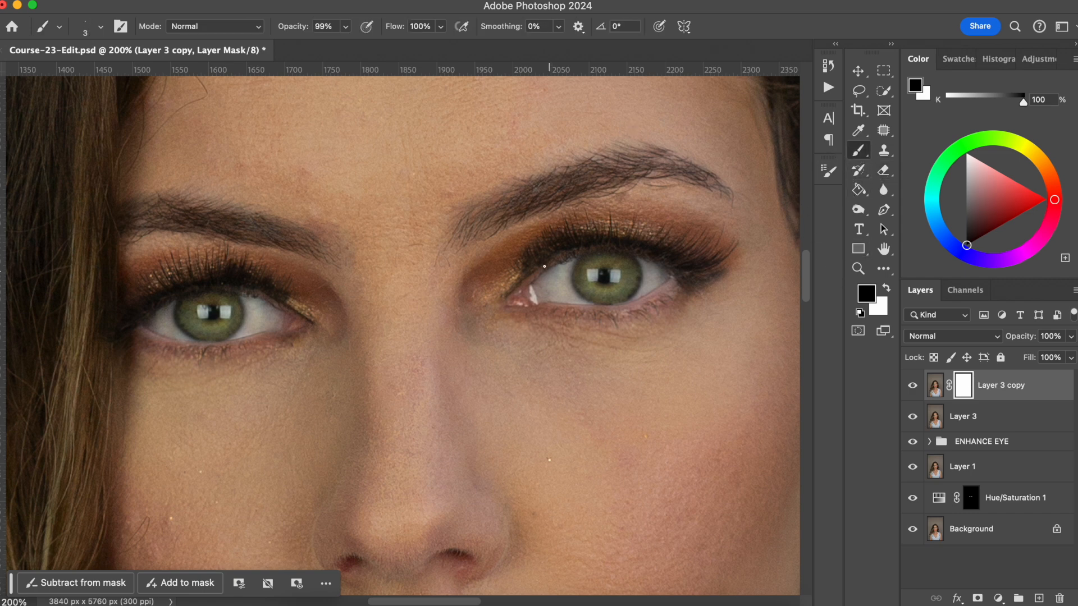
drag(229, 373, 298, 378)
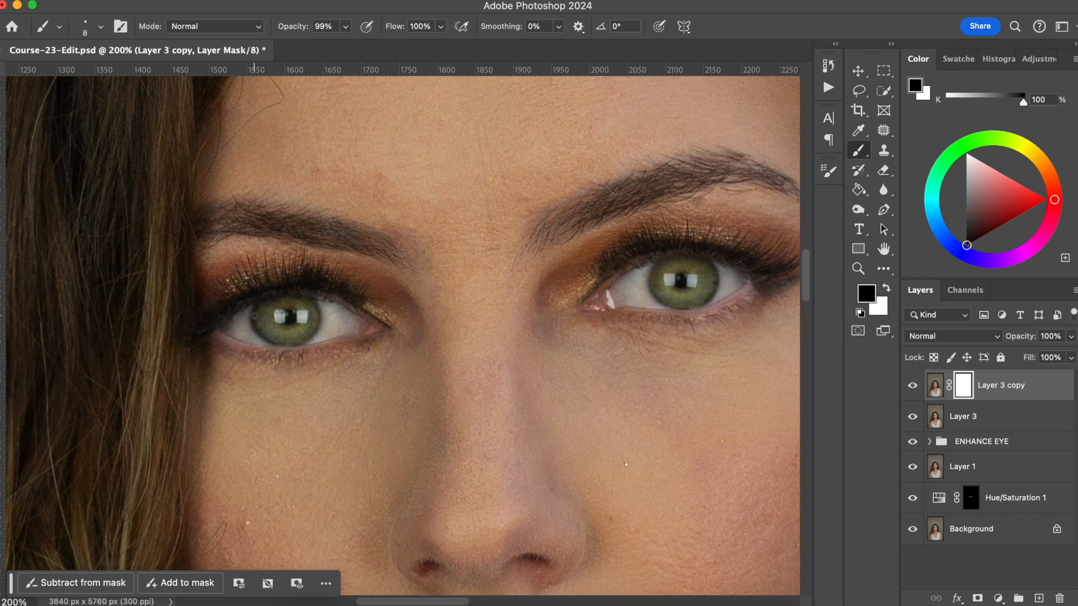
key(bracketright)
key(bracketright)
click(319, 25)
key(bracketright)
drag(296, 24, 319, 26)
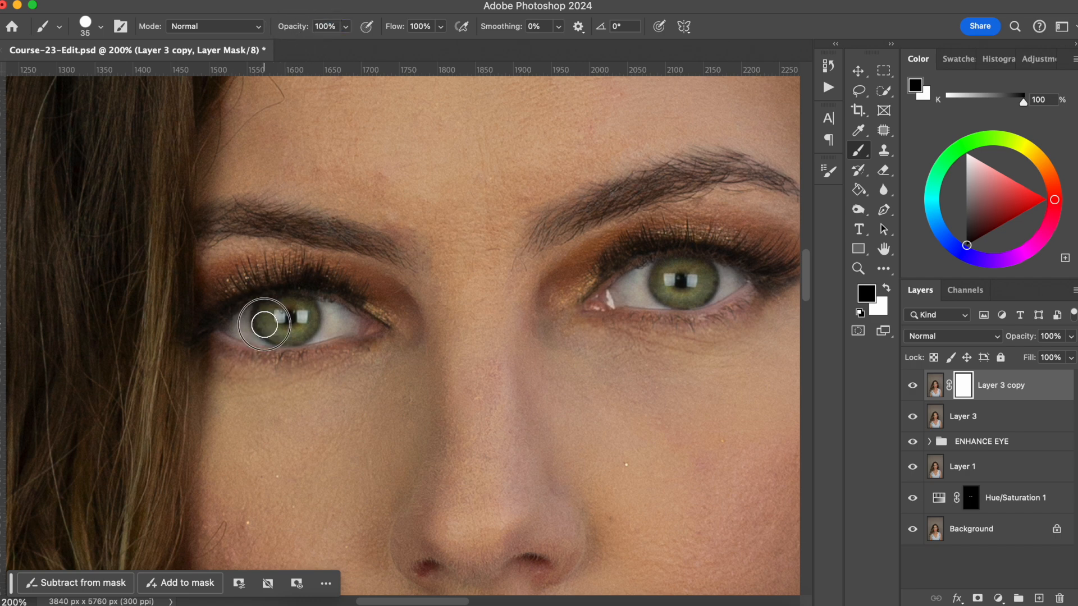
Soften the mask brush to 78% hardness and target the layer mask of Layer 3 copy.
click(100, 26)
mouse_move(172, 113)
mouse_down()
mouse_move(142, 112)
mouse_move(151, 112)
mouse_up()
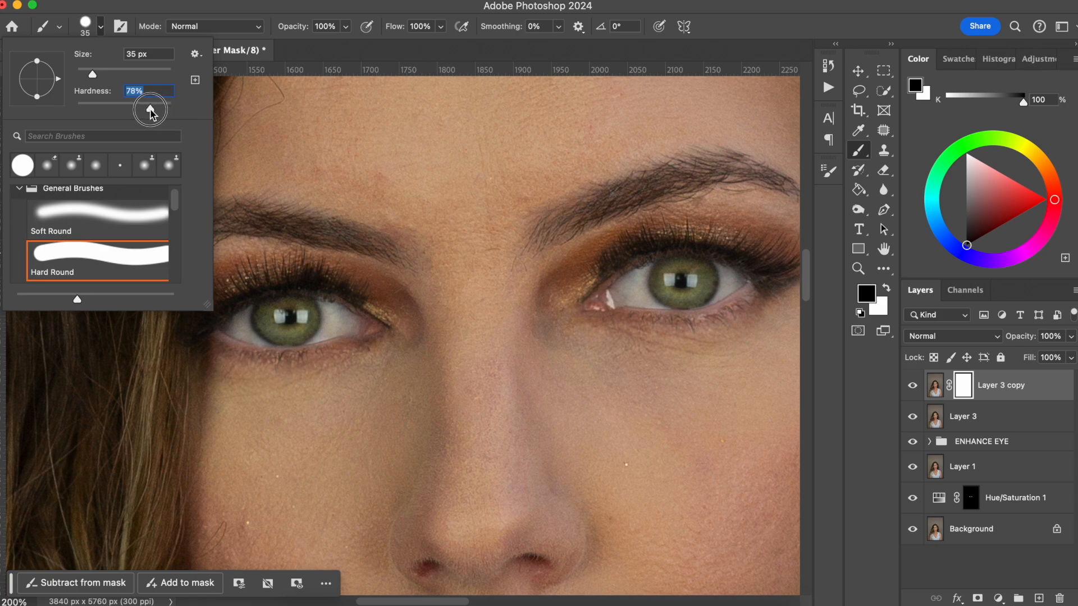
click(965, 387)
Mask the Liquify distortion over the hair-side iris with a small black brush between 15 and 30 px, comparing with the layer hidden.
key(super+equal)
drag(187, 327, 356, 290)
key(bracketleft)
key(bracketleft)
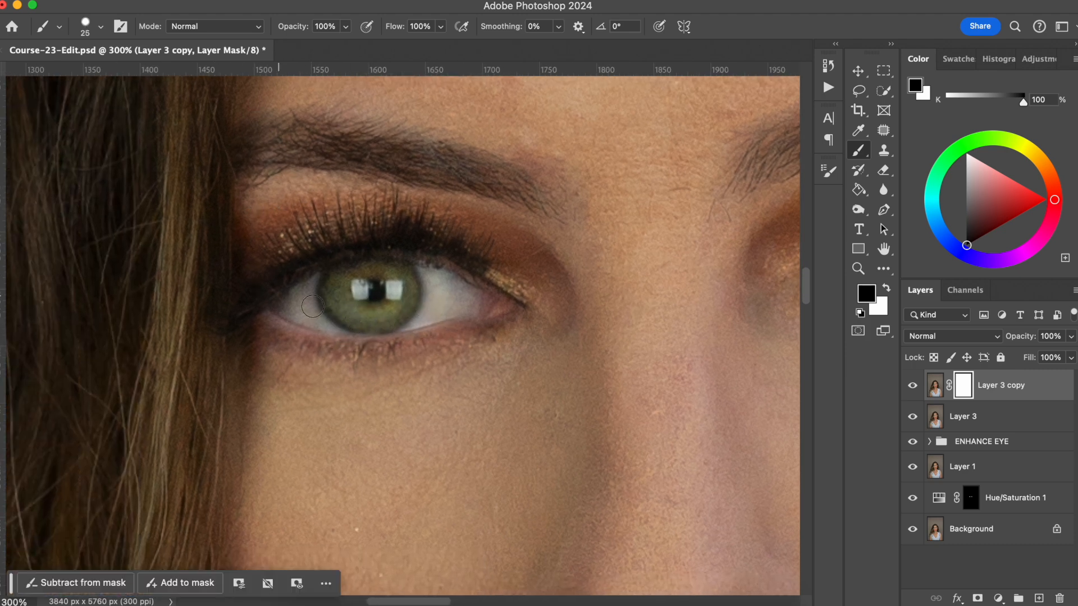
key(bracketright)
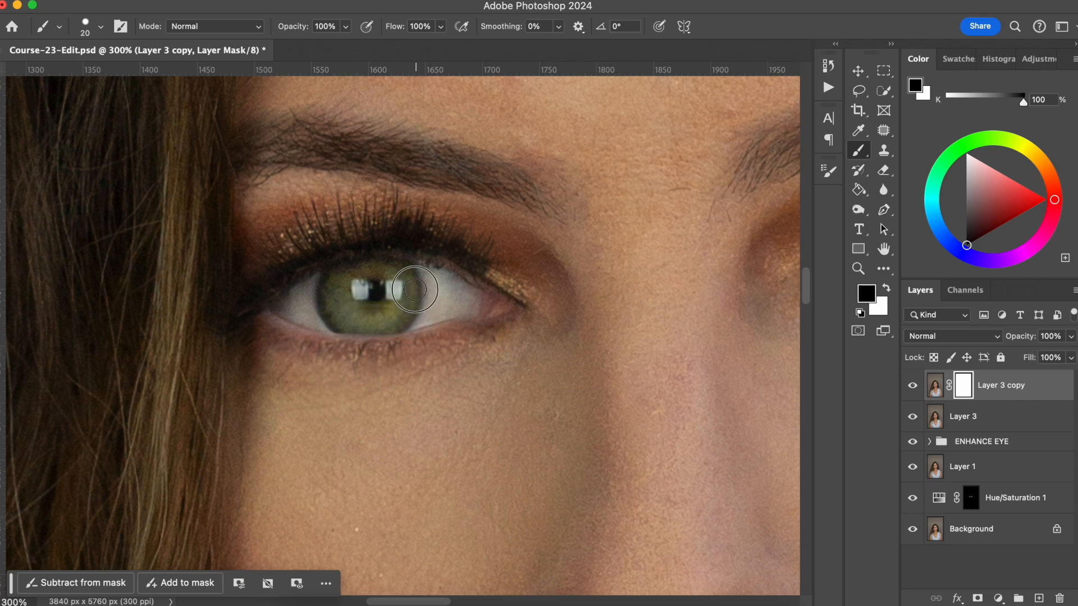
key(bracketright)
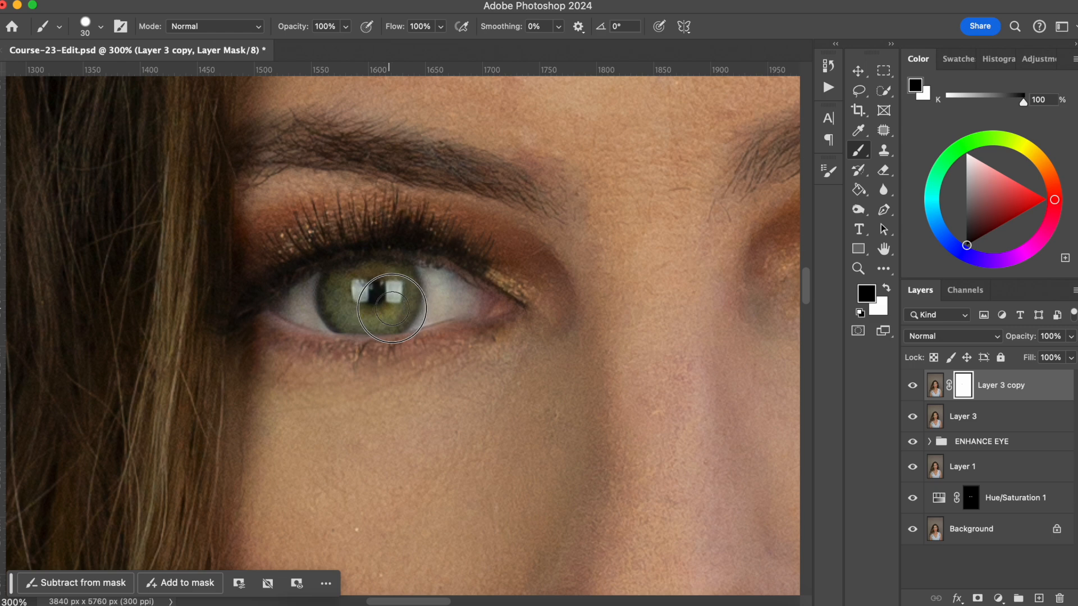
key(bracketleft)
key(bracketleft)
key(bracketleft)
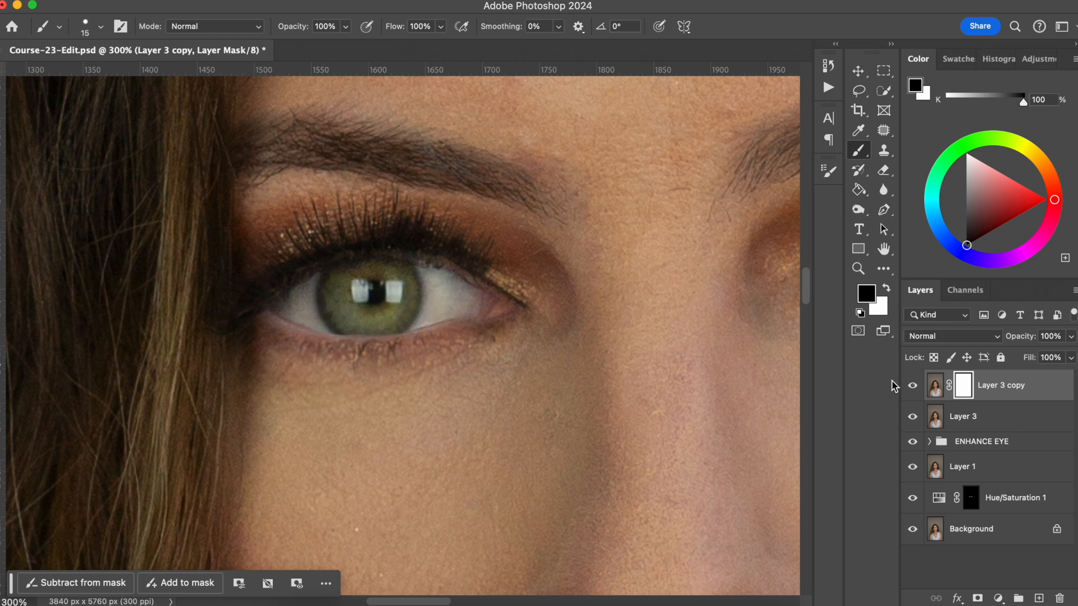
click(911, 385)
click(912, 385)
Paint the mask over the earring-side iris with the black brush at 30 px and compare with the layer hidden.
drag(709, 326, 351, 317)
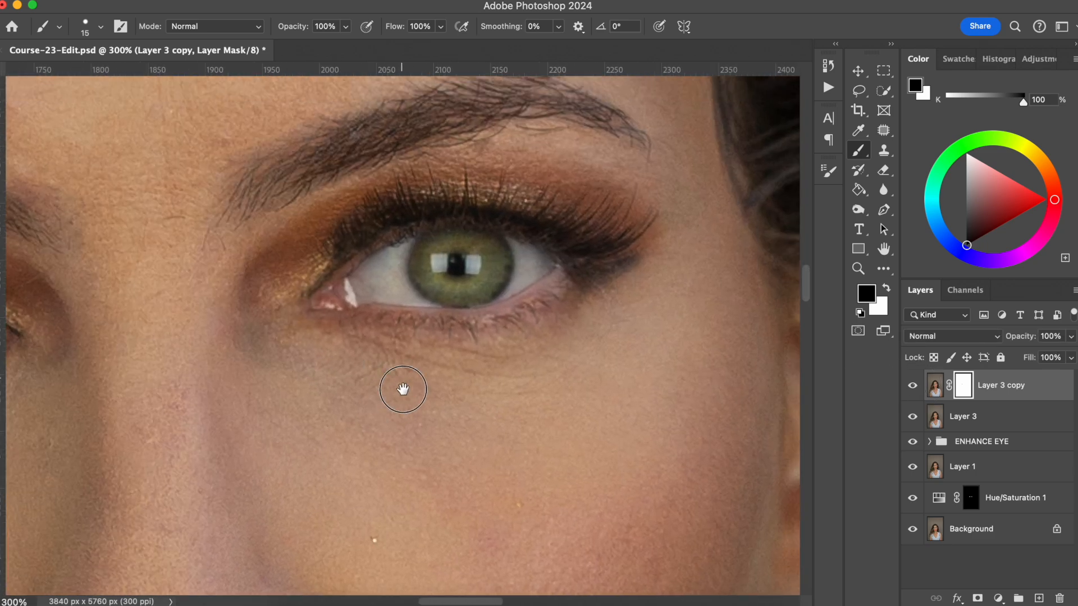
key(bracketright)
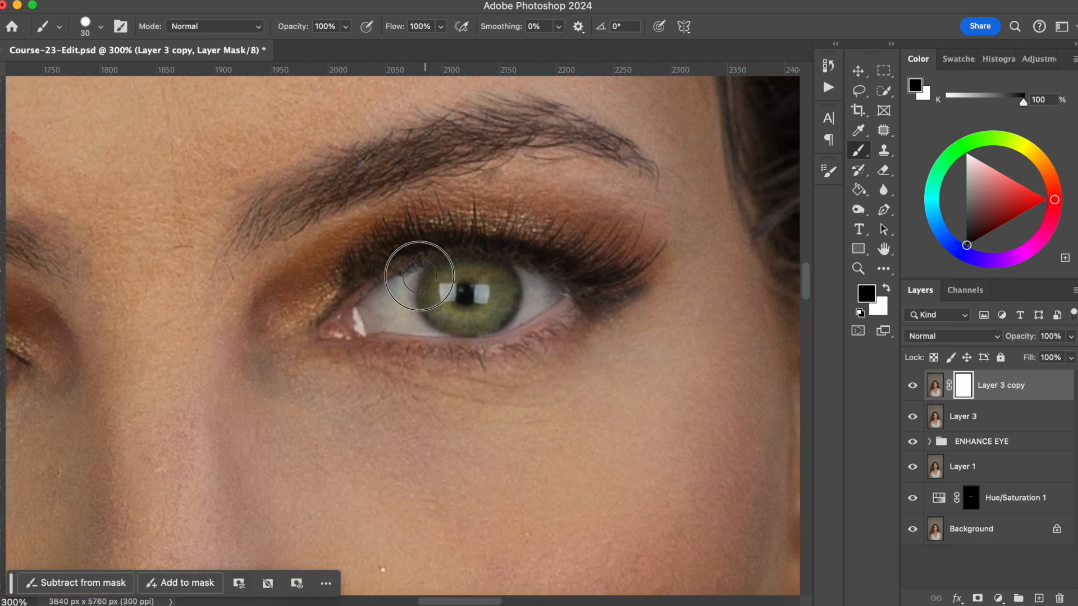
mouse_move(515, 268)
mouse_down()
mouse_move(508, 308)
mouse_move(454, 318)
mouse_move(413, 310)
mouse_move(470, 314)
mouse_move(445, 258)
mouse_move(413, 309)
mouse_move(497, 275)
mouse_up()
click(912, 386)
click(912, 386)
click(912, 386)
click(913, 386)
Examine the reshaped eyes in the whole portrait and at close range.
key(super+0)
key(super+equal)
key(super+equal)
key(super+equal)
key(super+equal)
key(super+equal)
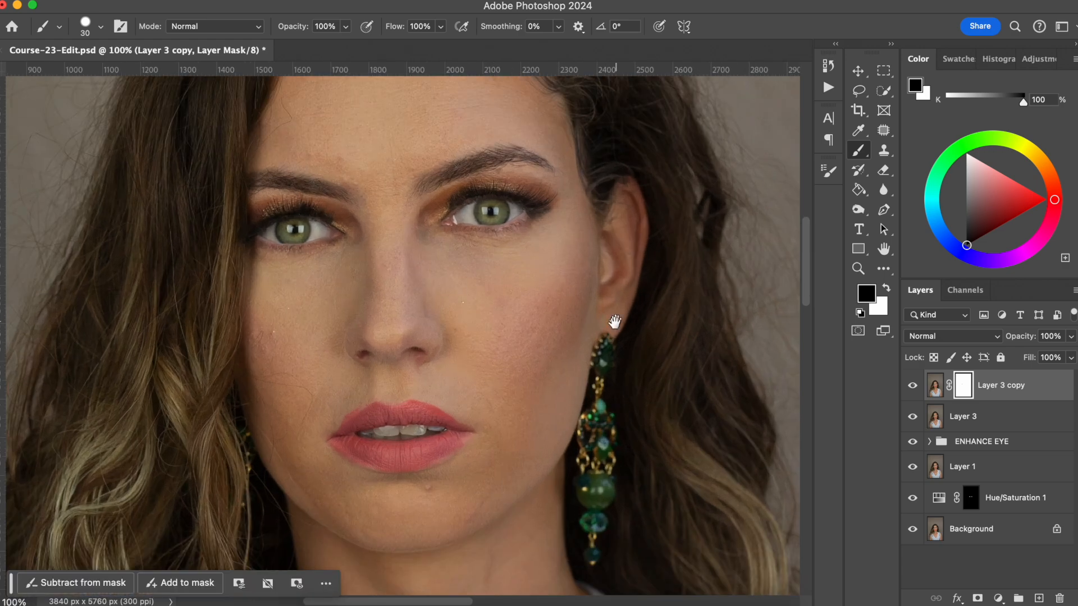
drag(614, 322, 620, 338)
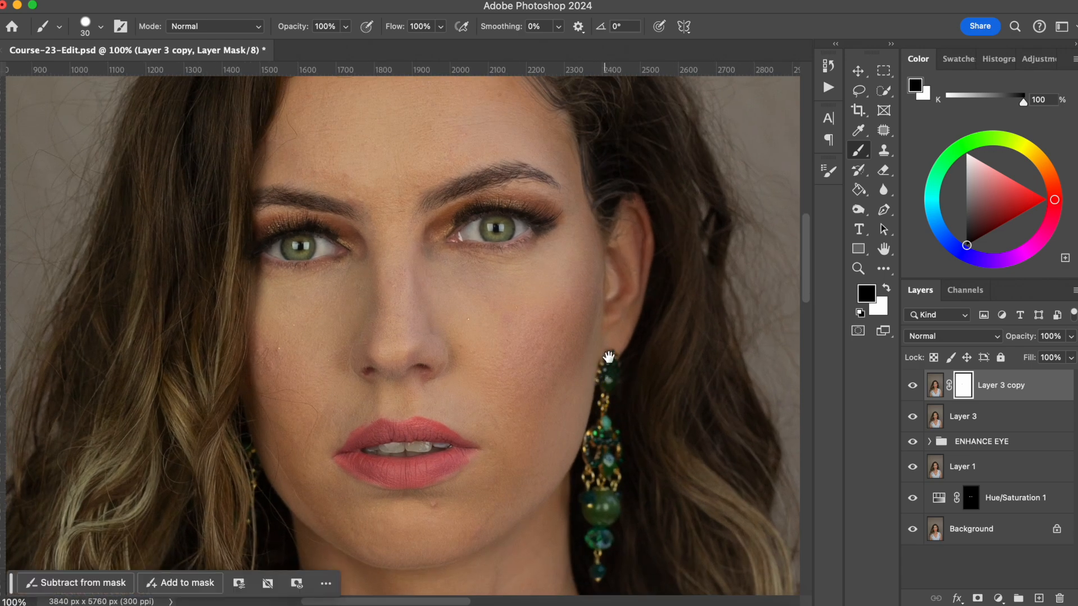
key(super+equal)
key(super+equal)
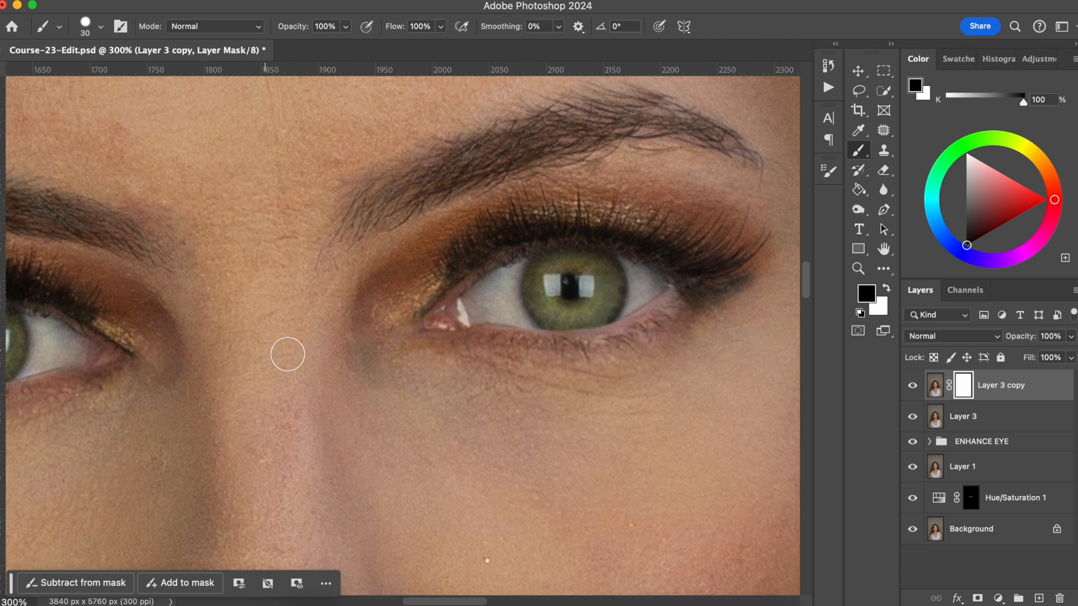
Refine the mask around both eyes, alternating black and white at 30 px, and check the result across the portrait.
key(x)
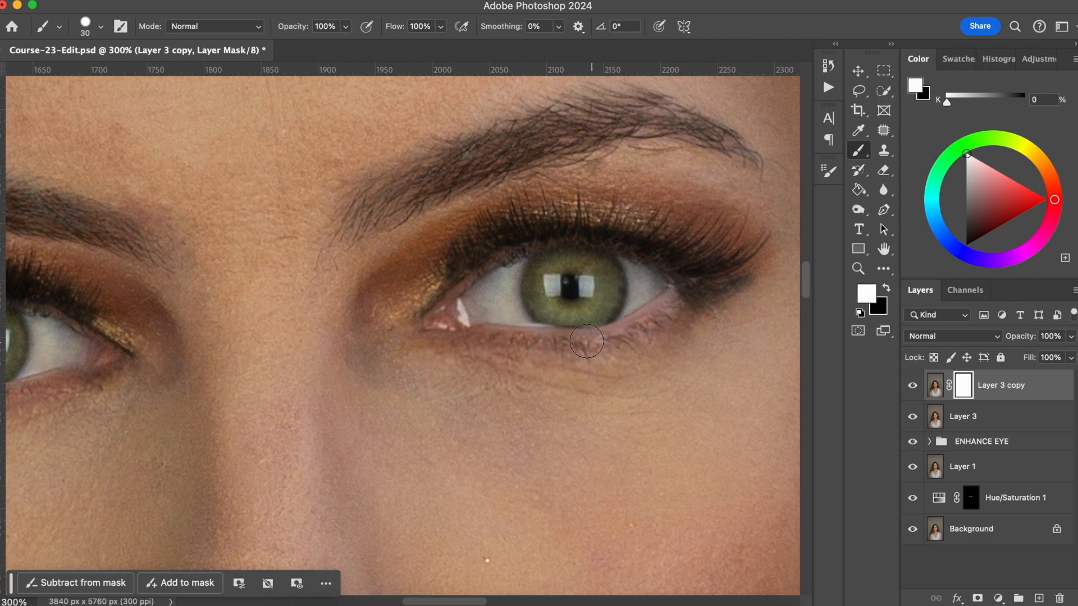
key(x)
drag(366, 323, 435, 326)
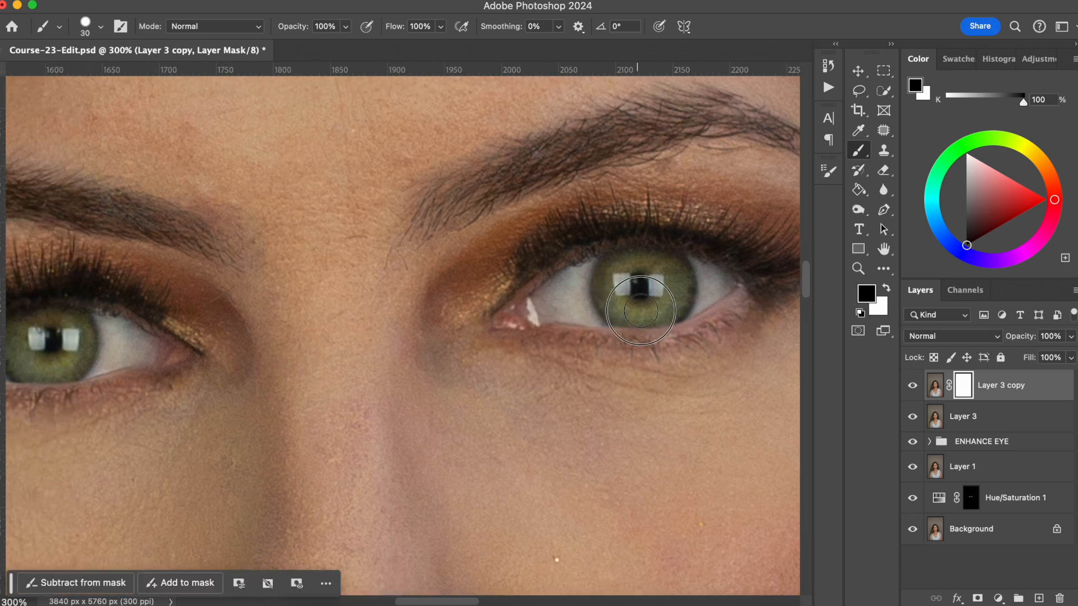
drag(268, 377, 475, 375)
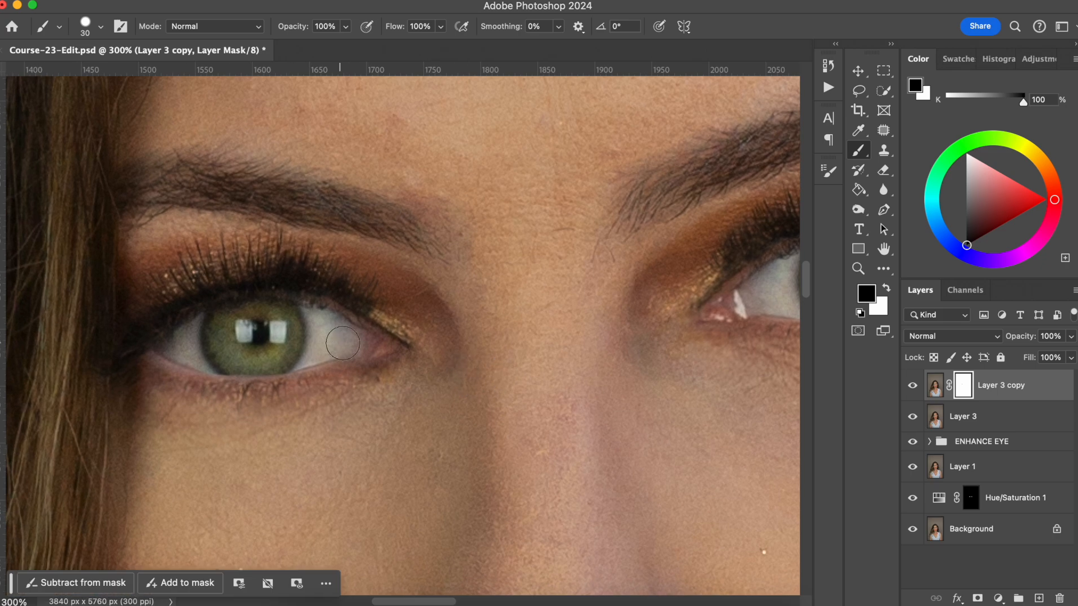
key(x)
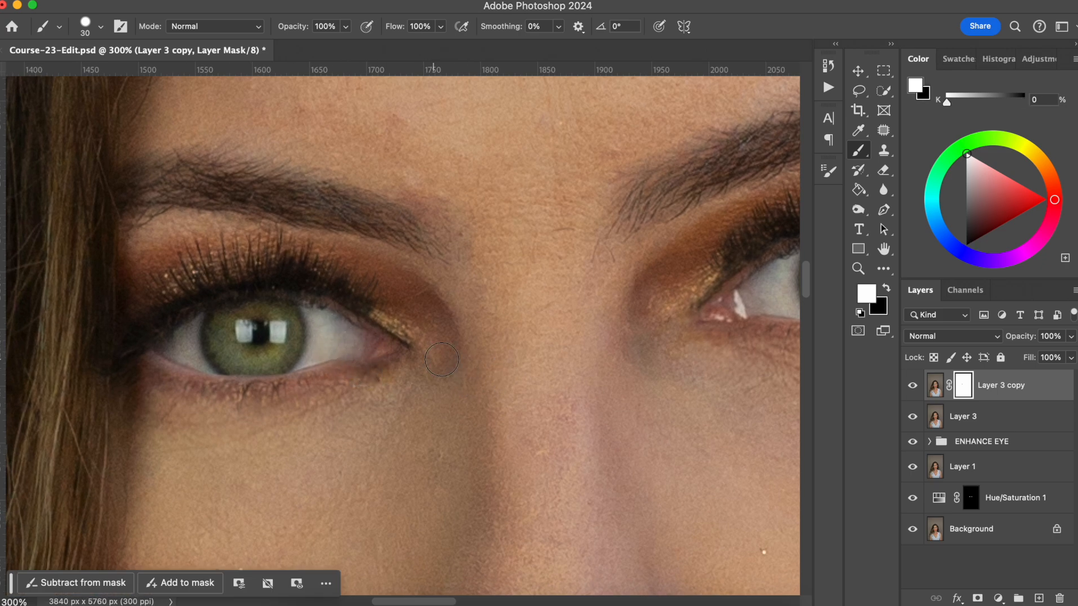
drag(524, 467, 464, 378)
key(super+minus)
key(super+minus)
drag(655, 410, 646, 374)
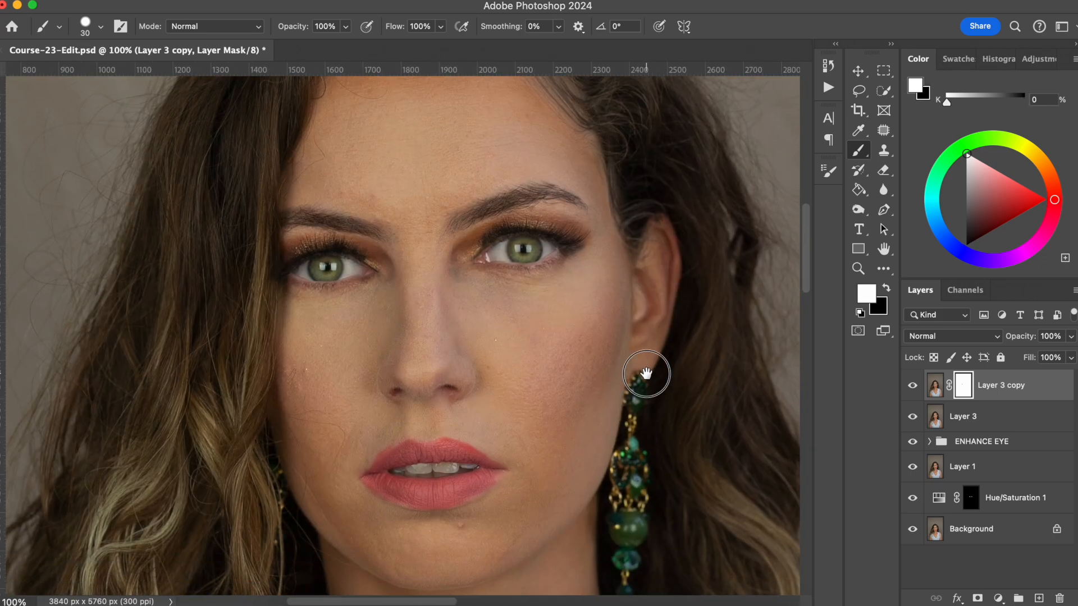
key(super+minus)
drag(549, 429, 585, 422)
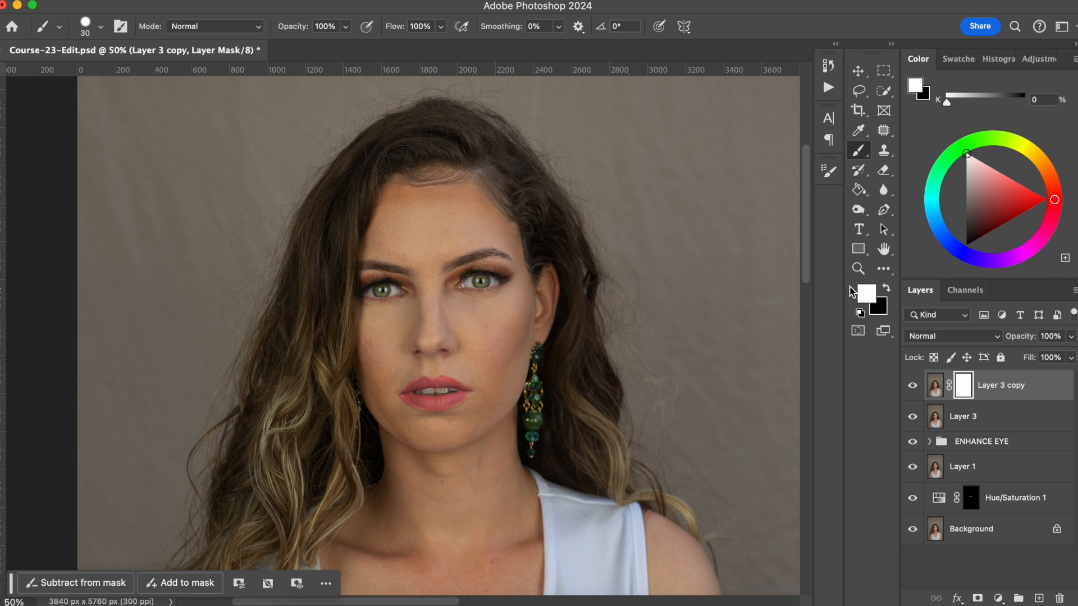
Stamp all visible layers into a new top layer and delete every layer between it and the Background.
key(x)
key(super+alt+shift+e)
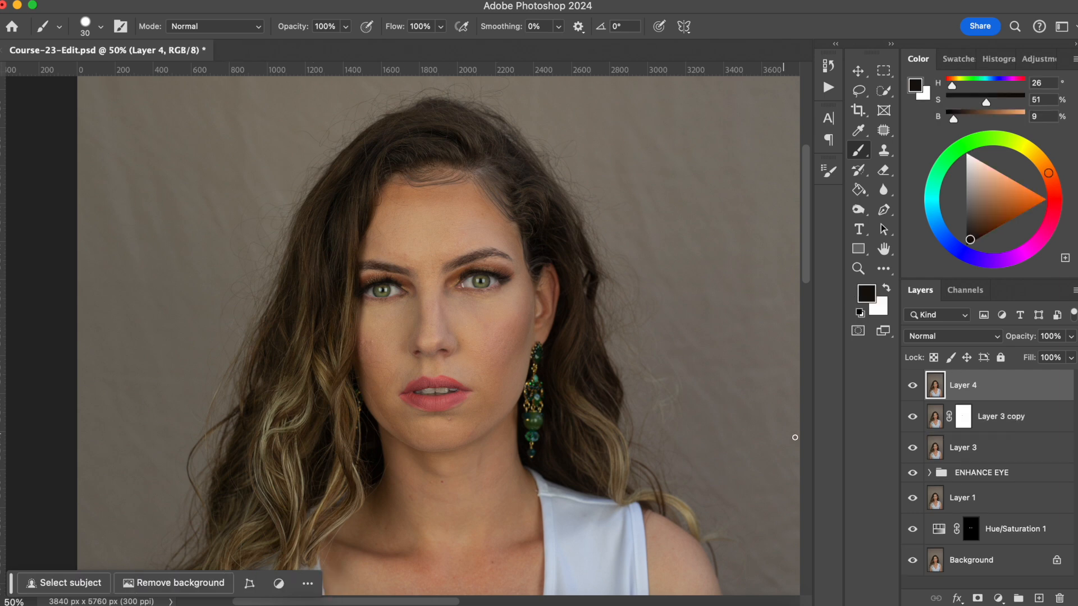
click(998, 425)
shift+click(1009, 528)
drag(1018, 520, 1060, 593)
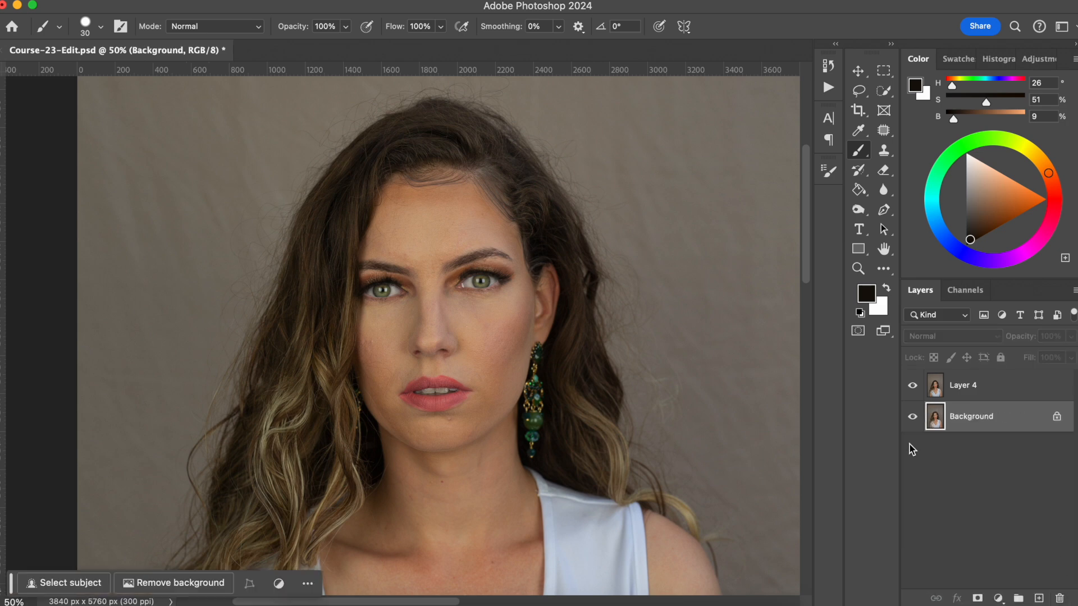
Duplicate Layer 4 and open the copy in the Liquify filter at 100% view.
click(963, 391)
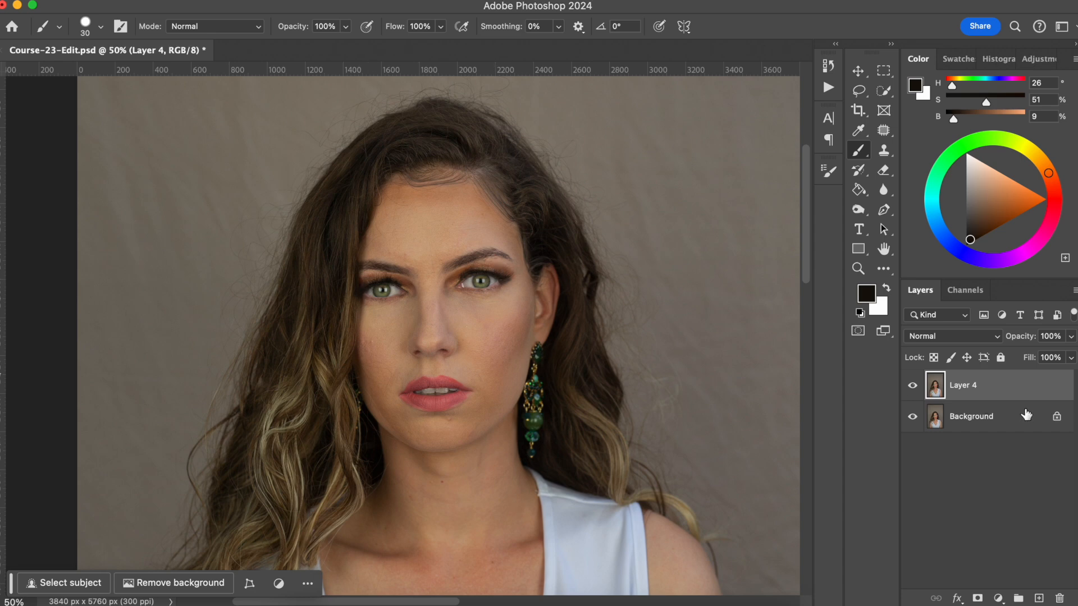
key(super+j)
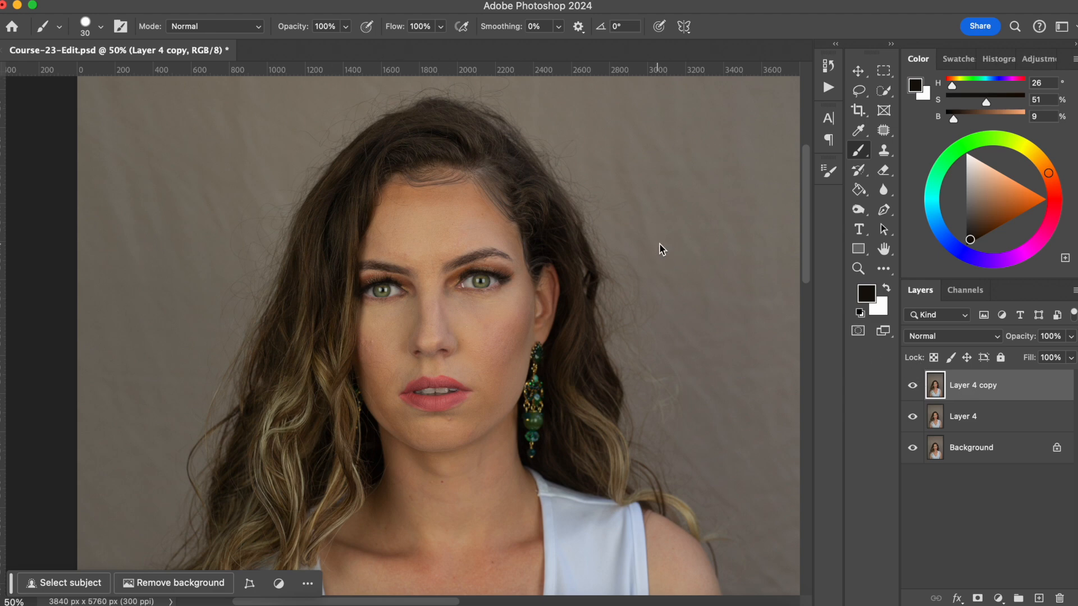
key(shift+super+x)
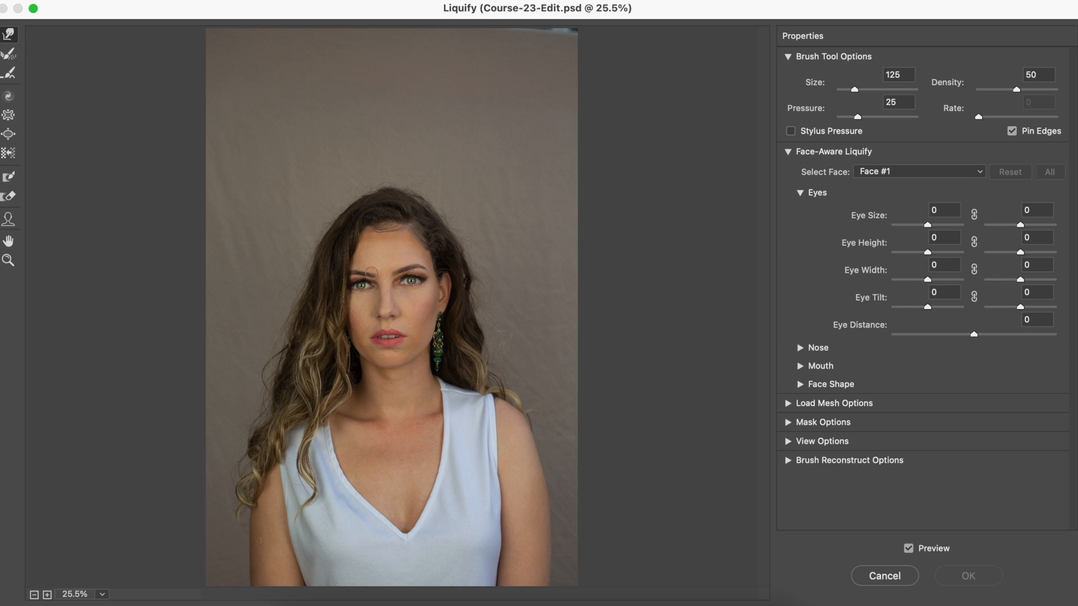
key(super+alt+0)
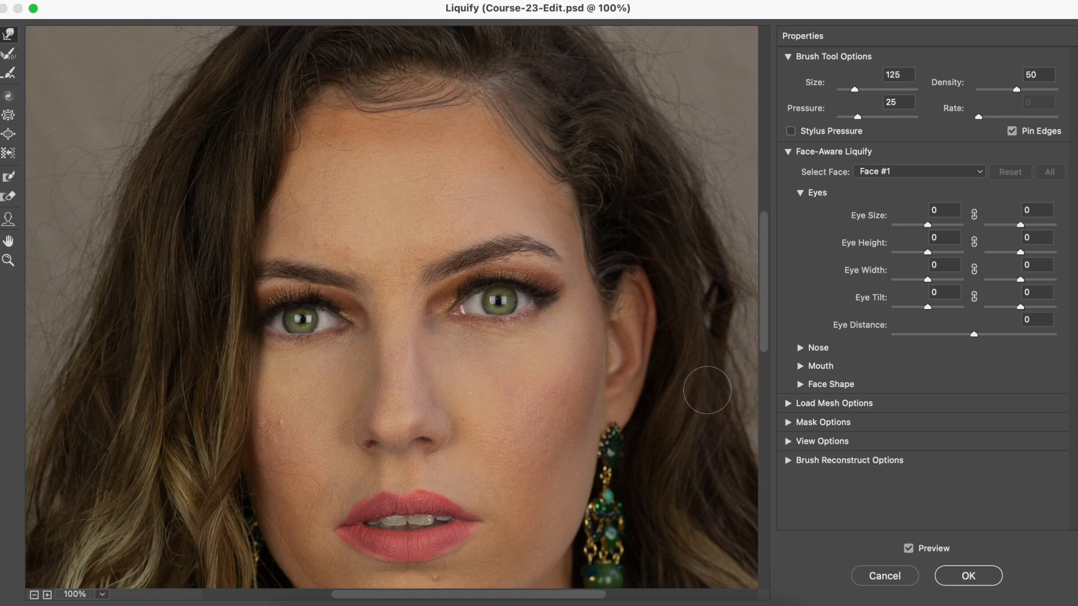
Nudge the shape of the hair-side eye with the Forward Warp brush at size 125 and apply the Liquify changes.
mouse_move(404, 438)
mouse_down()
mouse_move(371, 344)
mouse_move(430, 396)
mouse_up()
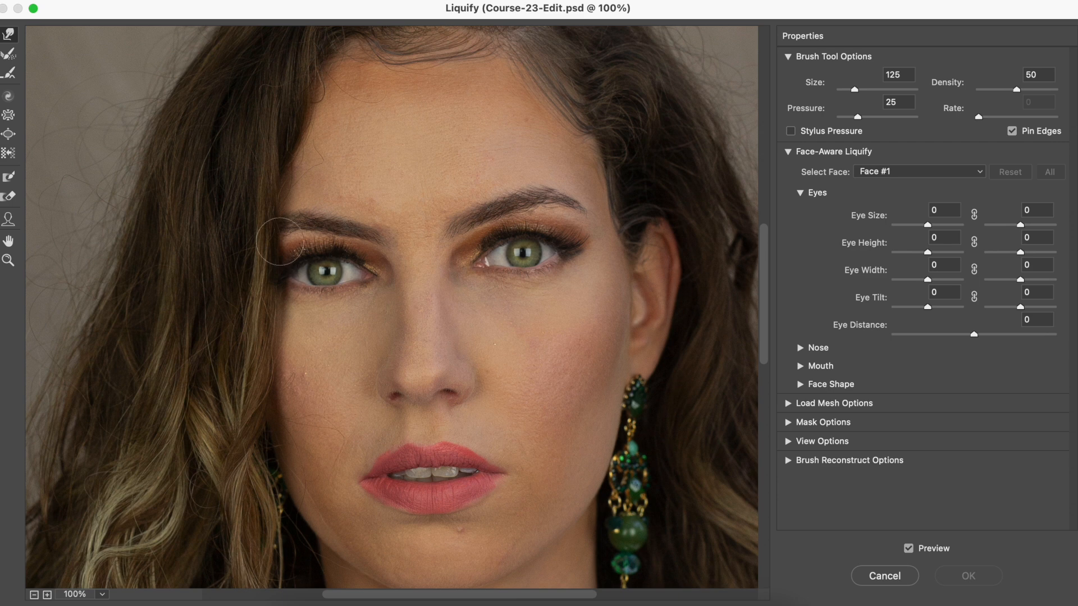
drag(279, 275, 314, 260)
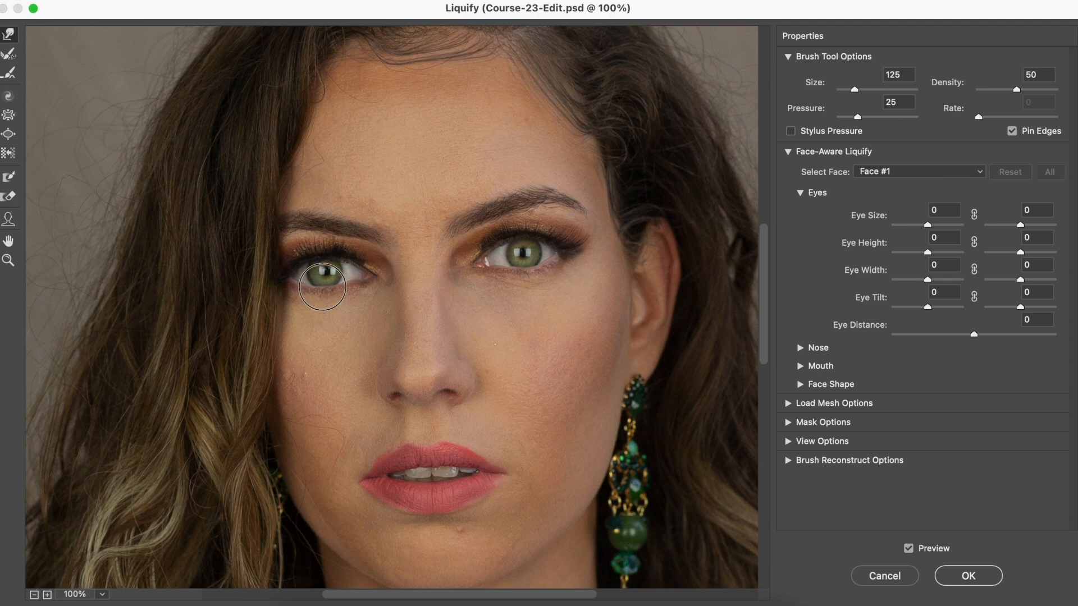
key(super+minus)
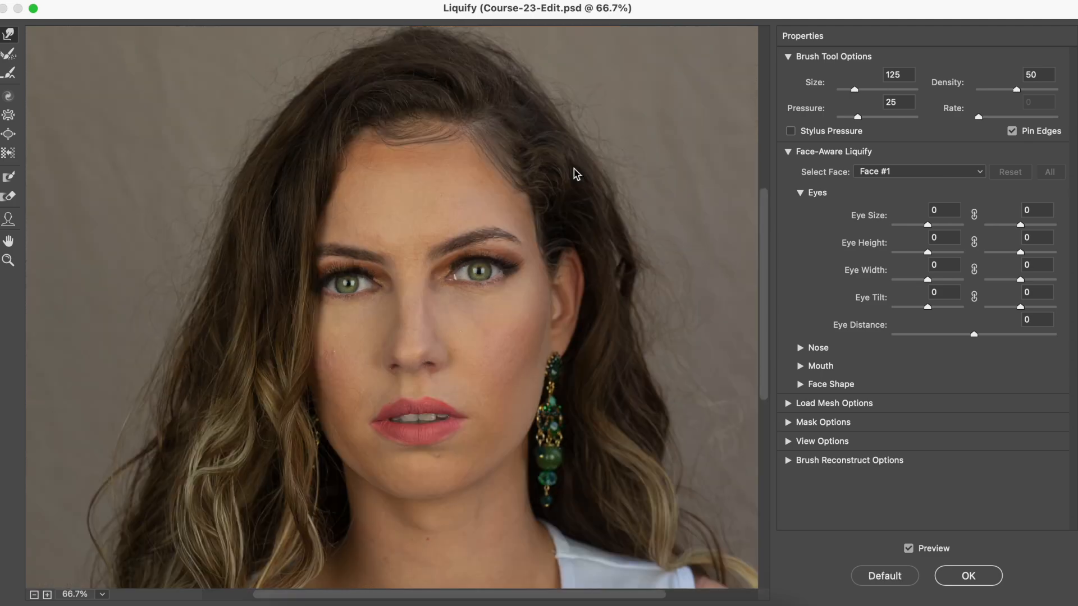
key(super+equal)
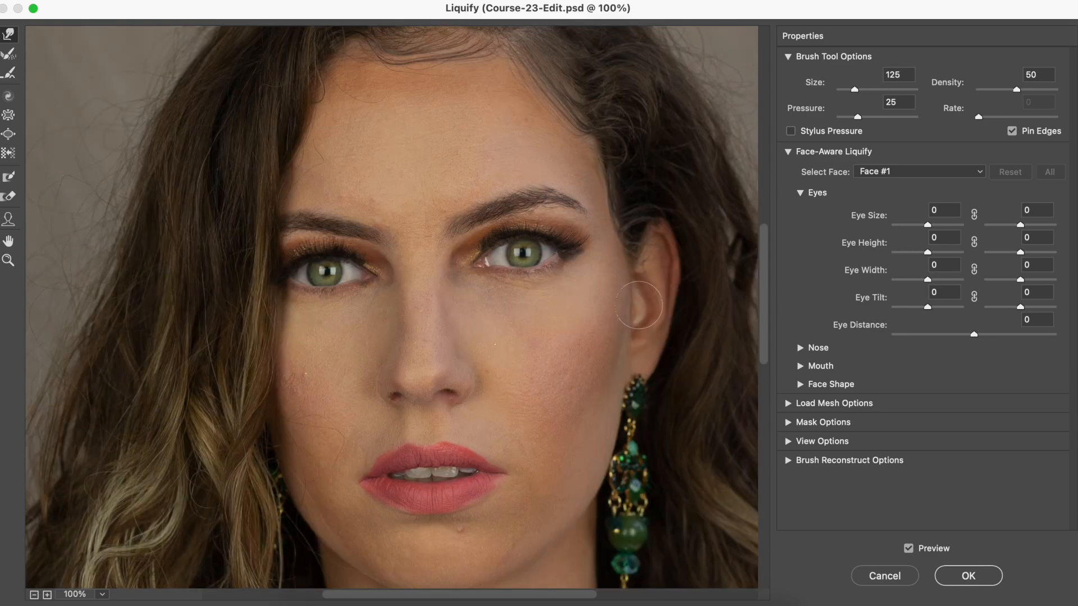
click(980, 578)
Merge Layer 4 copy with Layer 4 and compare the retouched eyes with the original Background.
shift+click(991, 418)
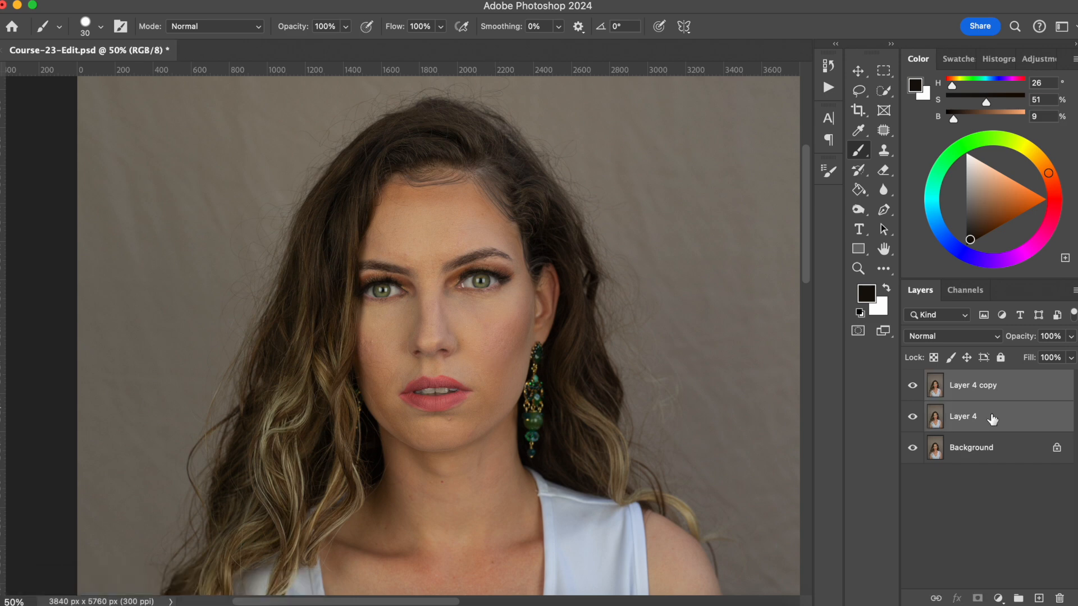
key(super+e)
key(super+1)
alt+click(912, 416)
alt+click(913, 418)
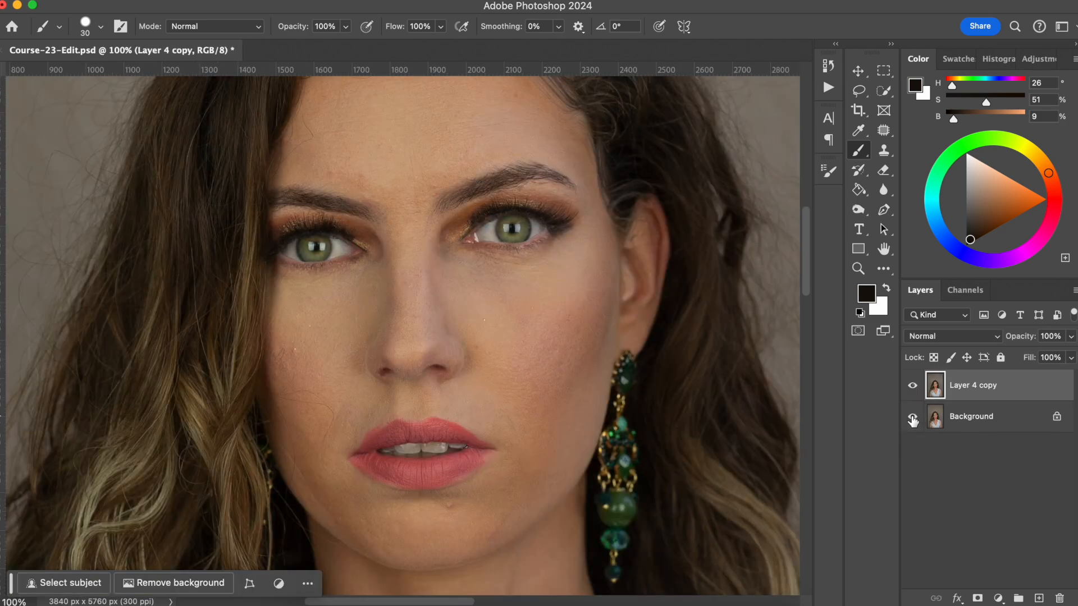
alt+click(912, 418)
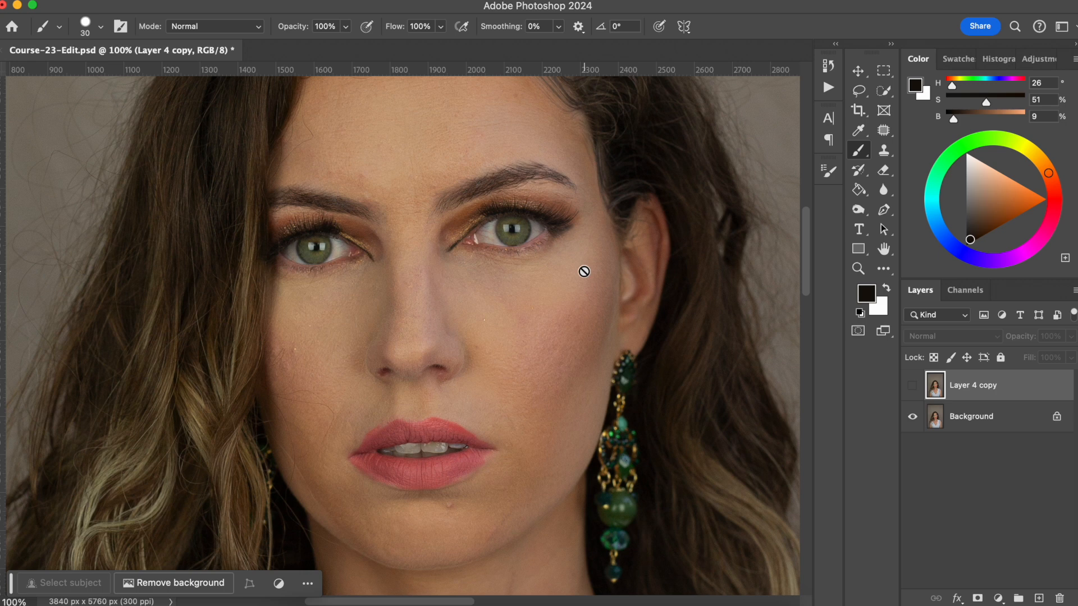
click(913, 385)
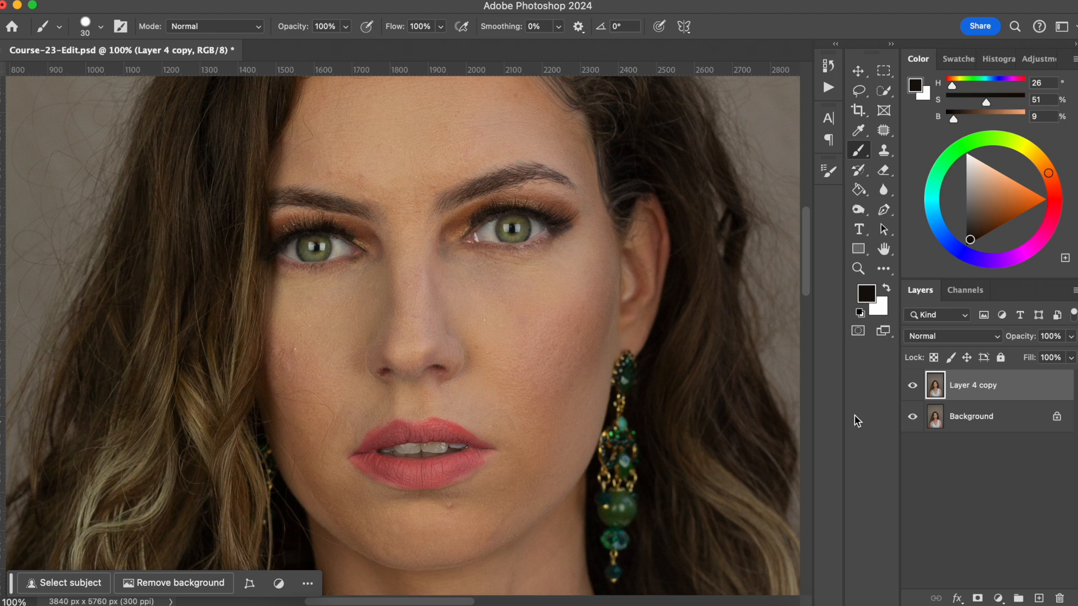
click(913, 385)
click(912, 385)
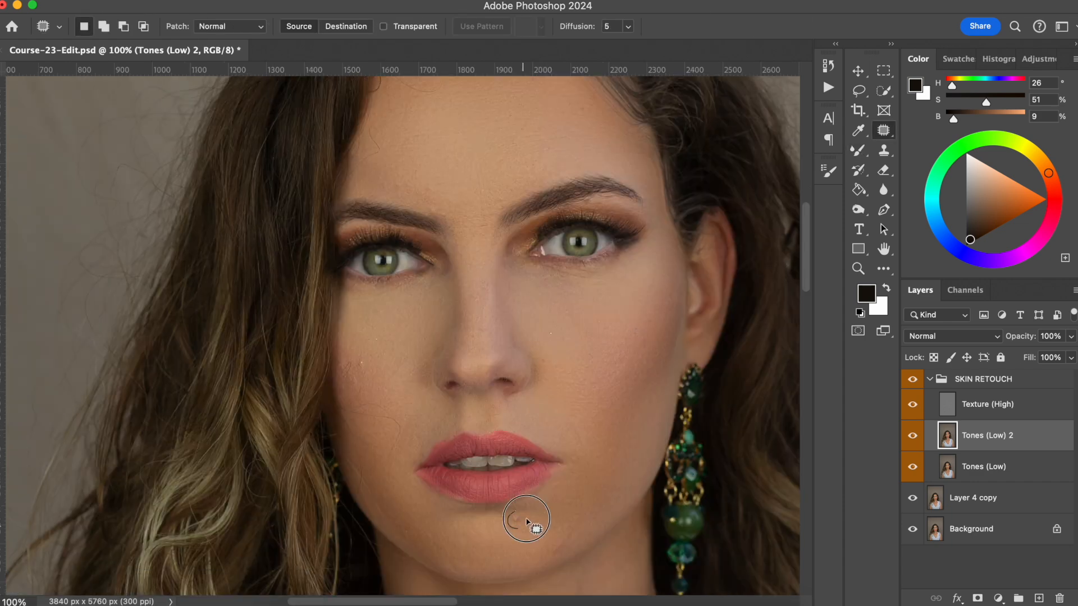
Patch skin texture flaws on the forehead and beside the earring-side eyebrow on the Texture (High) layer.
key(alt+bracketright)
drag(354, 430, 353, 487)
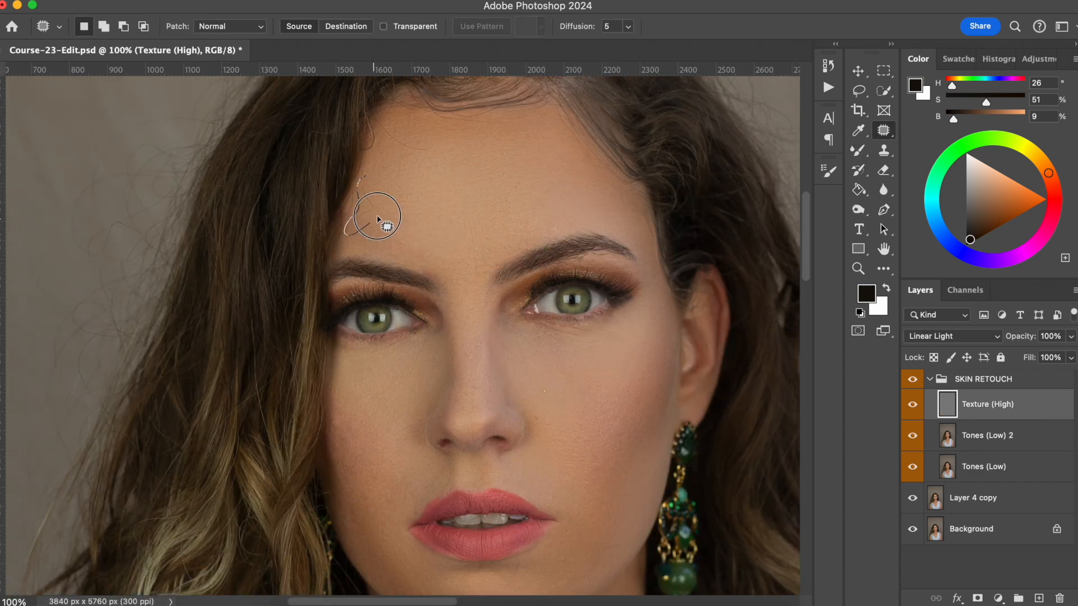
key(b)
key(j)
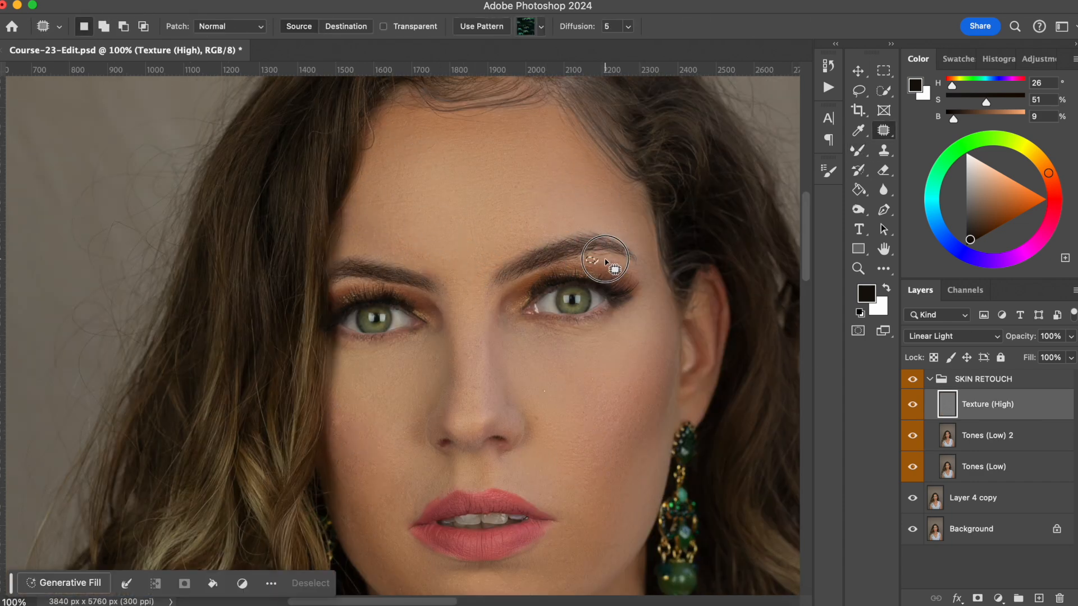
scroll(589, 263, up, 3)
scroll(570, 277, down, 3)
Set the Clone Stamp opacity to 42% on the Tones (Low) 2 layer and toggle Texture (High) to check the skin.
key(super+plus)
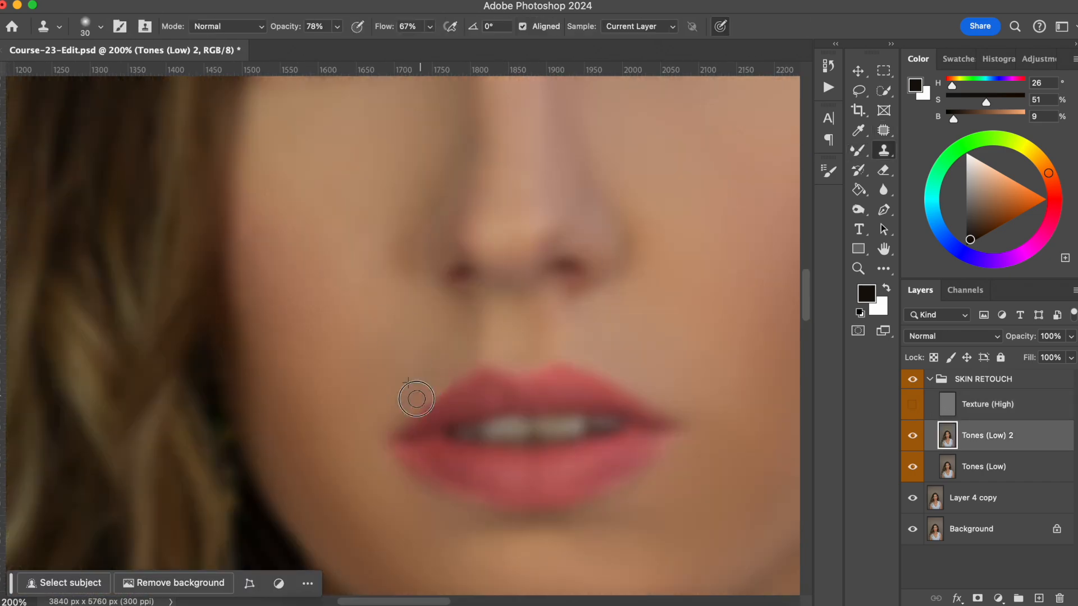
key(4)
key(2)
click(912, 404)
click(945, 413)
key(alt+bracketleft)
key(alt+bracketright)
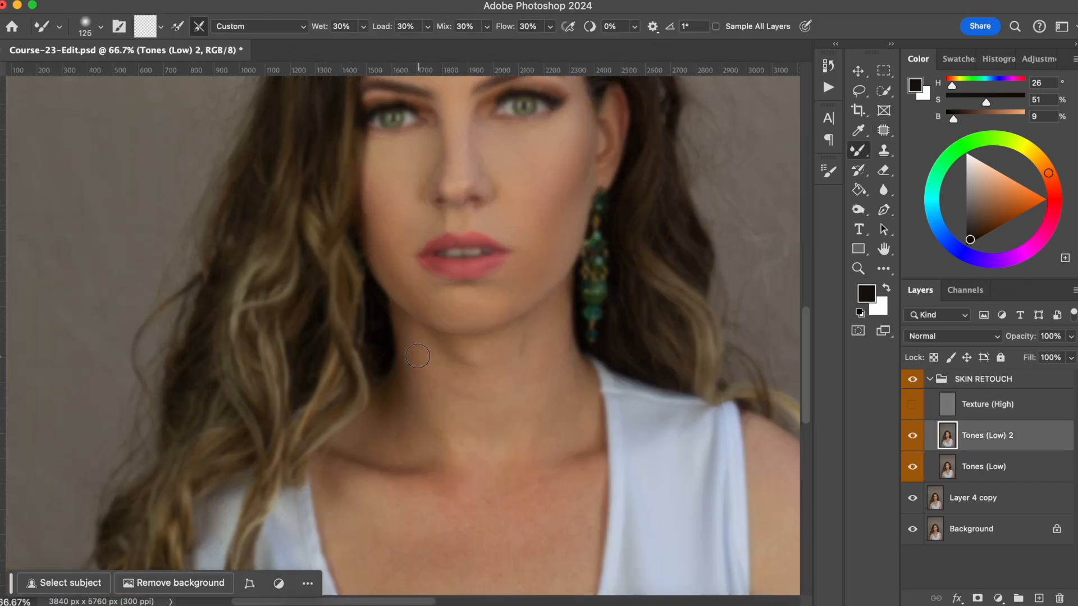
key(super+minus)
key(super+minus)
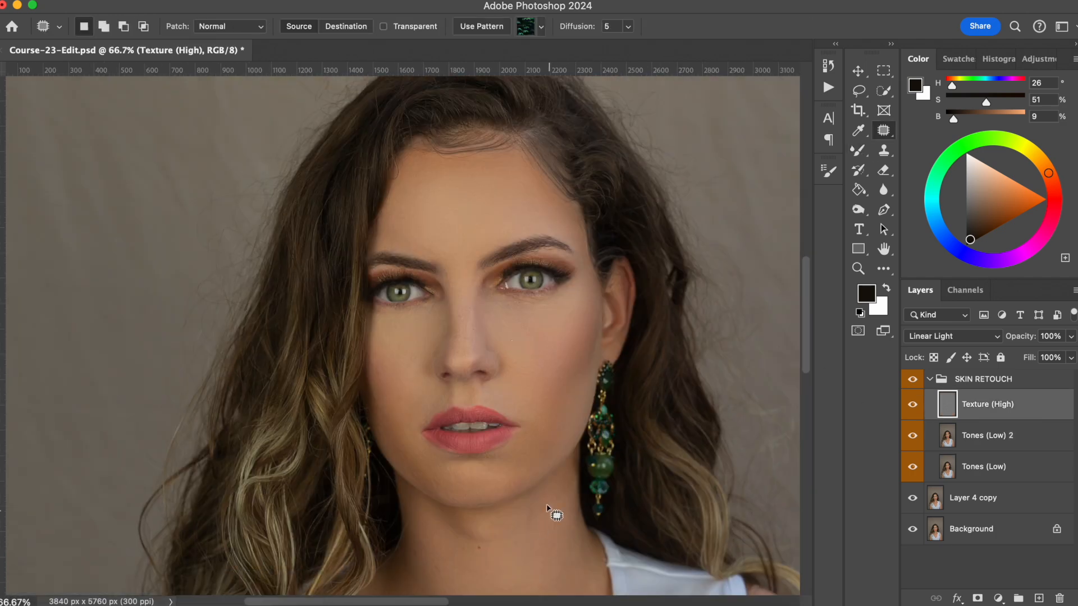
Dab white and black at 3% brush opacity around the nose bridge and inner eye on the Eye Overlay layer.
key(super+plus)
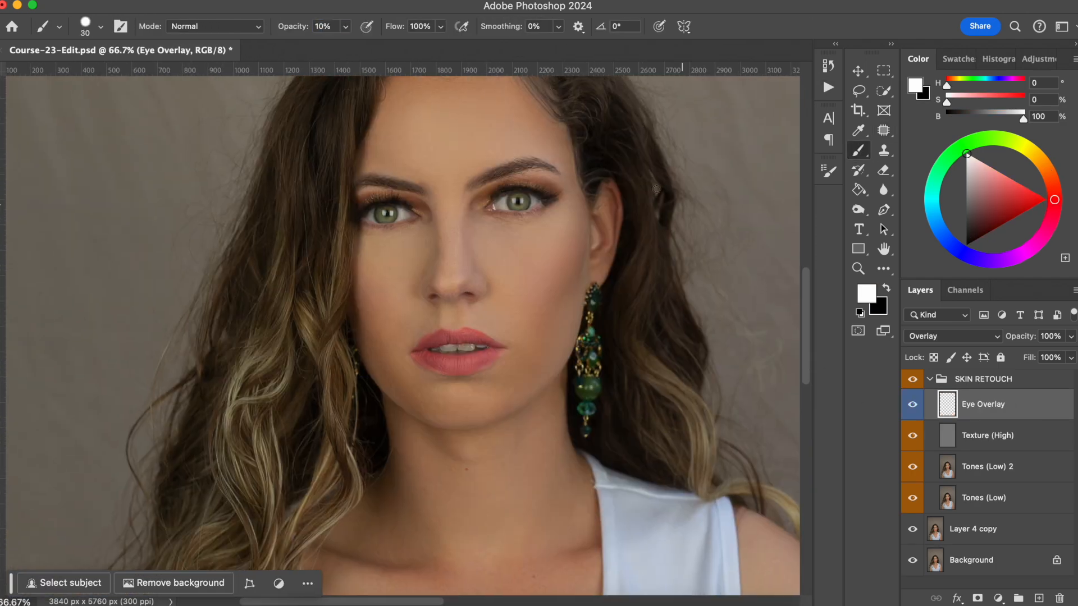
key(super+minus)
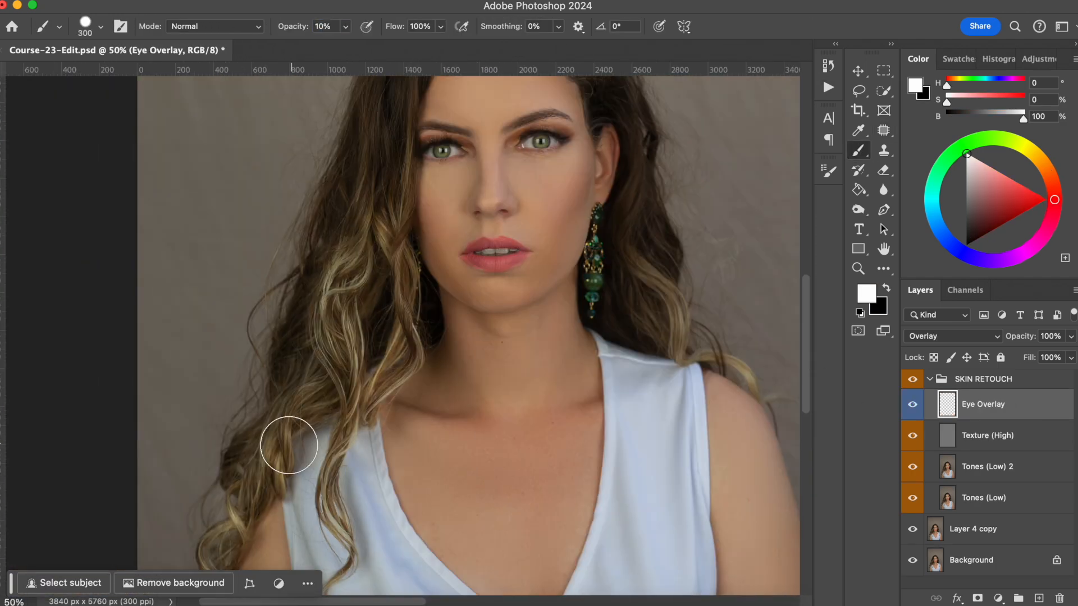
scroll(286, 445, up, 5)
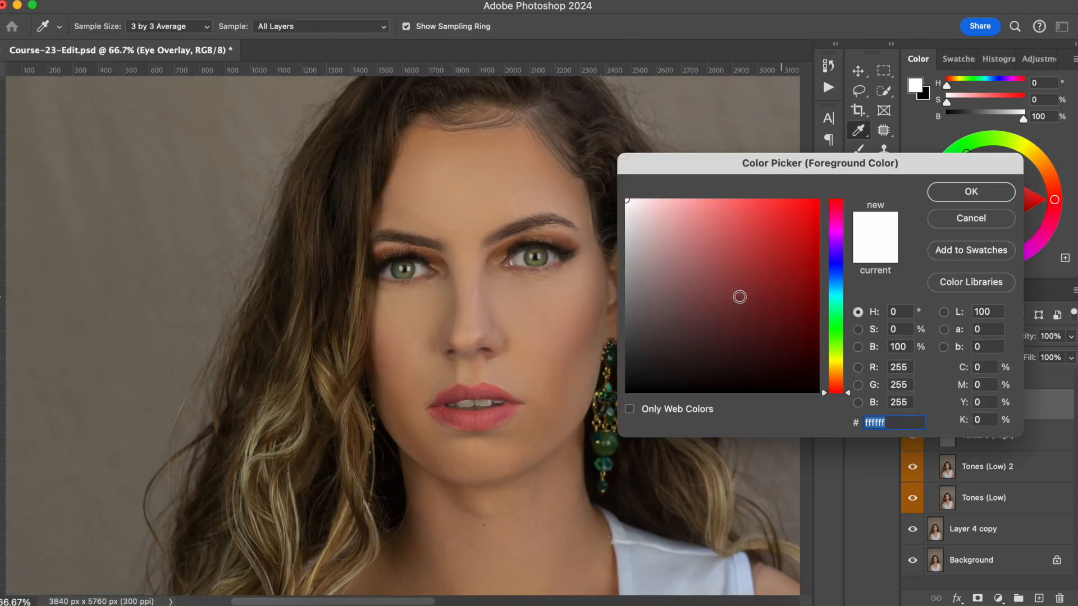
key(Return)
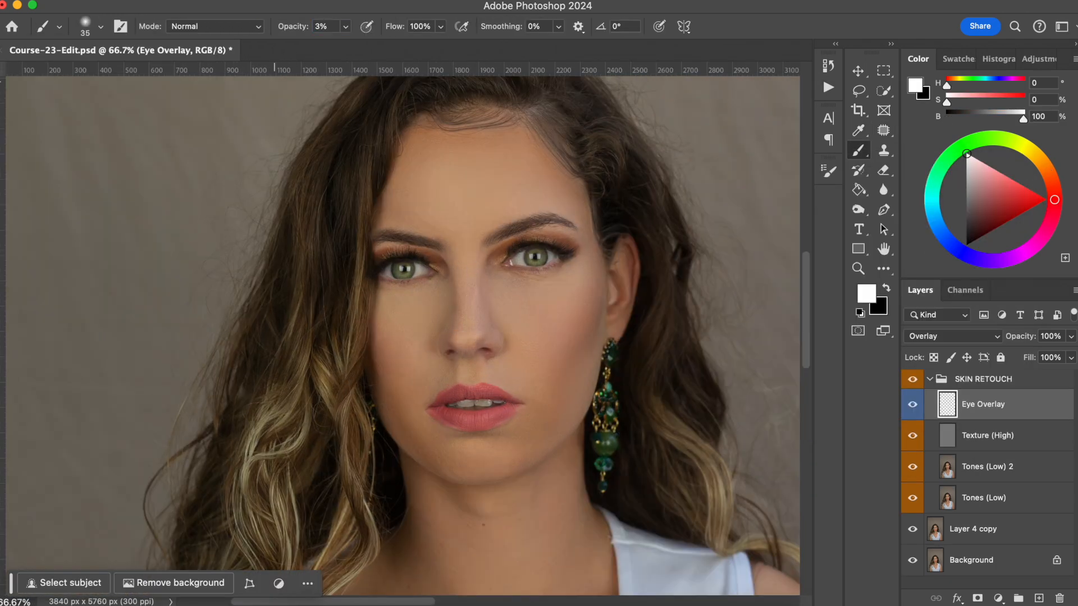
click(886, 288)
key(bracketleft)
key(bracketleft)
key(bracketleft)
key(bracketleft)
key(bracketleft)
key(bracketleft)
key(bracketleft)
key(bracketleft)
click(887, 288)
click(483, 320)
click(889, 288)
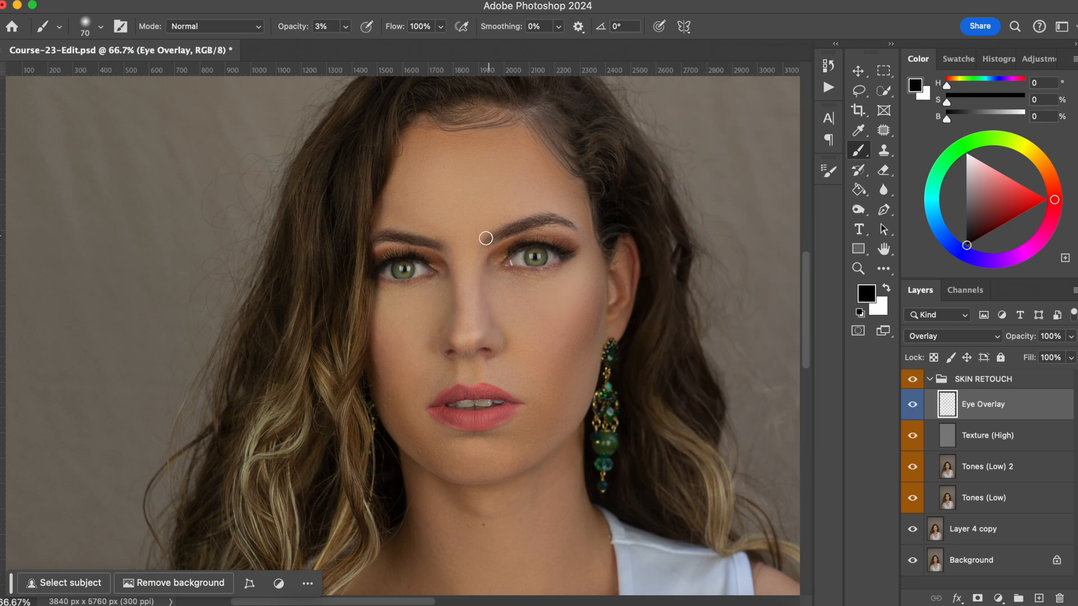
click(888, 288)
click(500, 259)
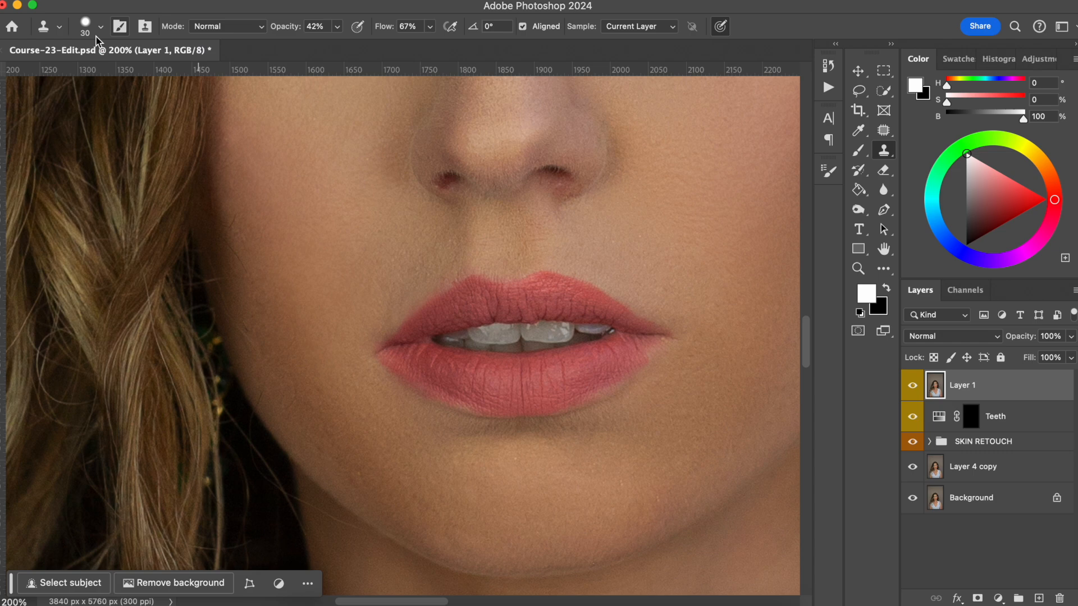
Clean up the skin beside the upper lip on Layer 1 using the Clone Stamp with a reduced brush size.
click(101, 27)
click(415, 300)
key(bracketleft)
key(bracketleft)
key(bracketleft)
Switch to the Dodge/Burn/Sponge tool group and set the tool strength to 20%.
key(super+minus)
key(super+minus)
key(super+minus)
key(o)
key(super+plus)
key(super+plus)
key(2)
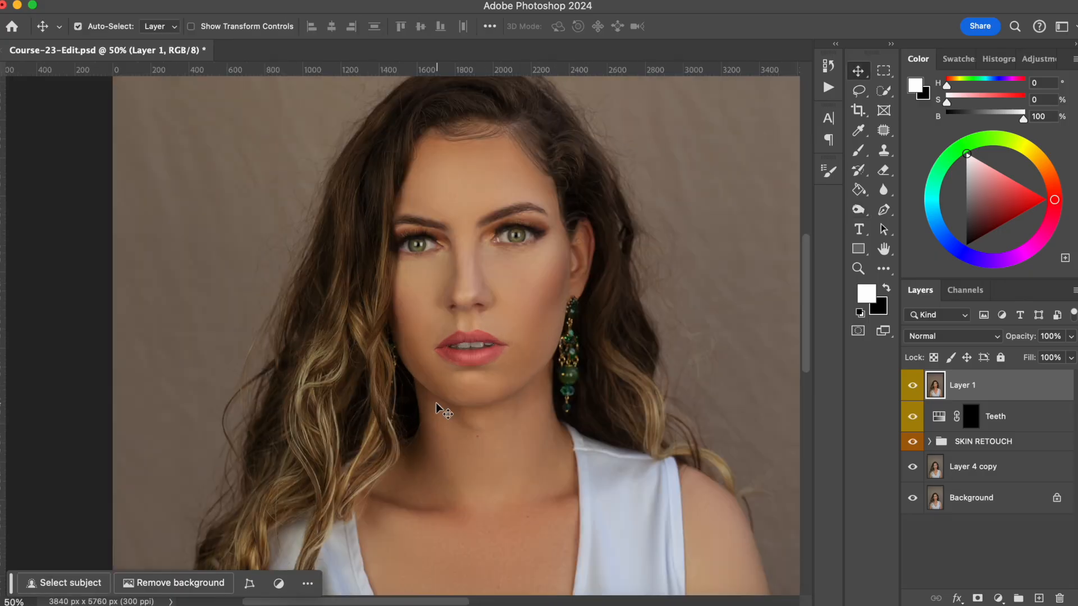
Crop the portrait to a 2881 x 1920 px landscape frame around the face and shoulders.
key(super+0)
key(c)
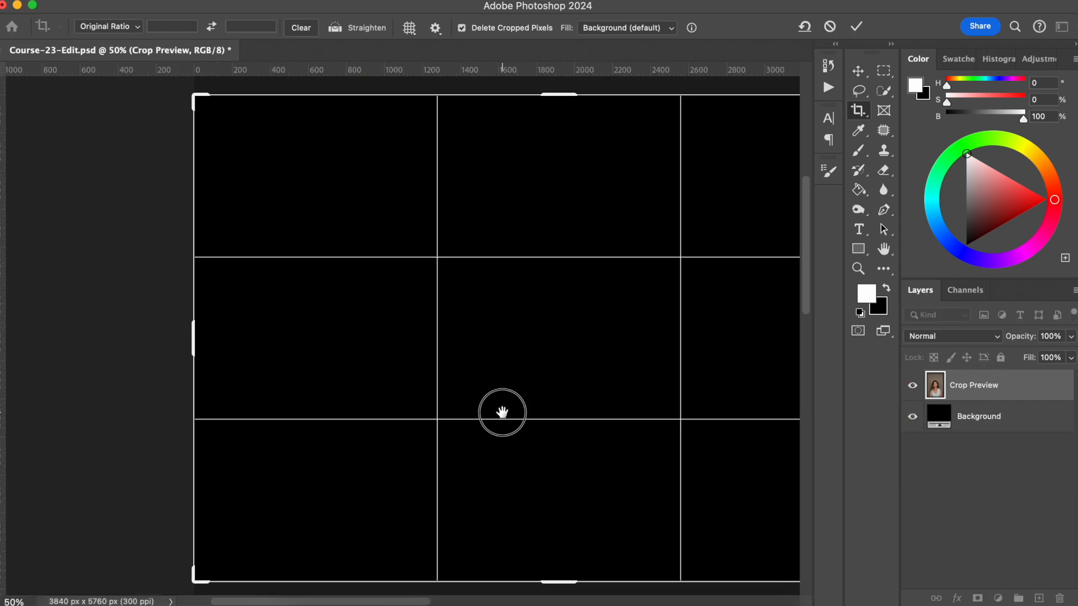
drag(500, 414, 443, 300)
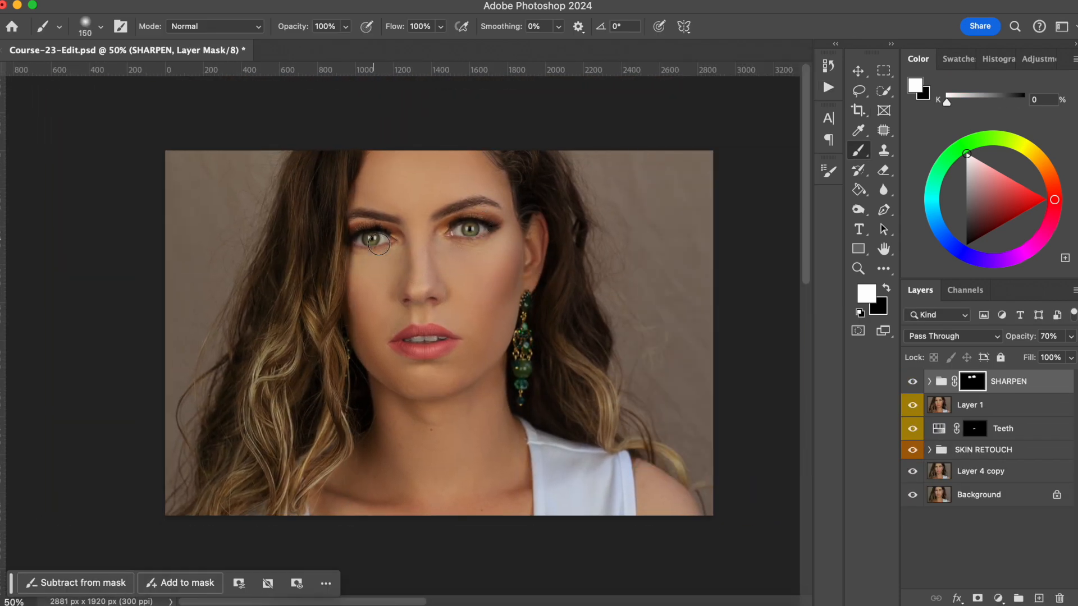
Raise the SHARPEN group's opacity to 100% and compare the portrait with the group hidden and shown.
key(super+1)
key(super+minus)
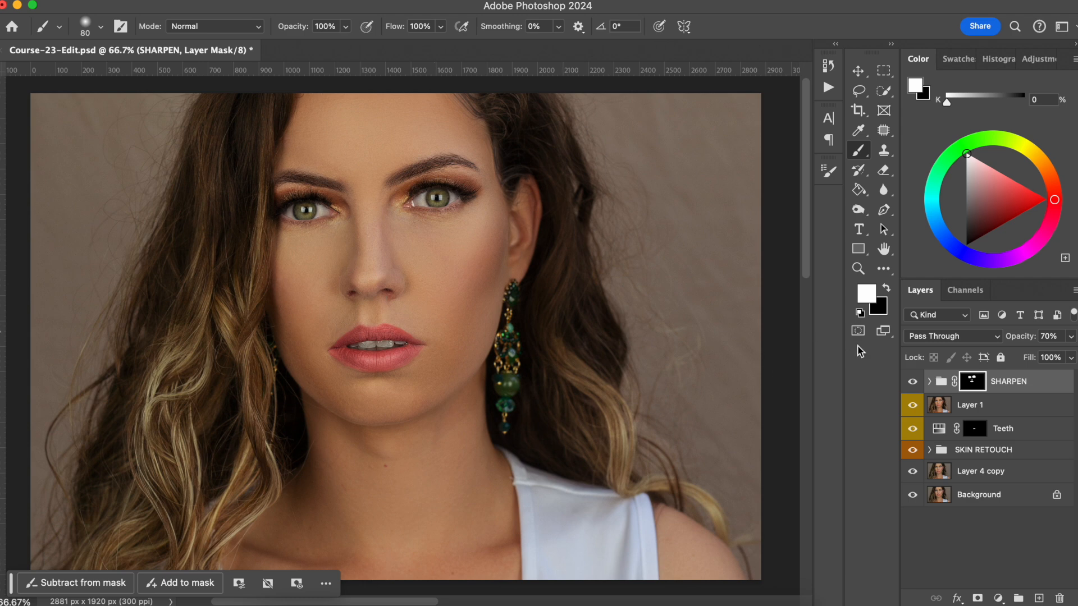
click(913, 382)
click(912, 381)
drag(1020, 338, 1050, 341)
click(912, 382)
click(912, 382)
Compare the finished retouch with the original by repeatedly isolating the Background layer and restoring all layers.
click(913, 495)
alt+click(914, 496)
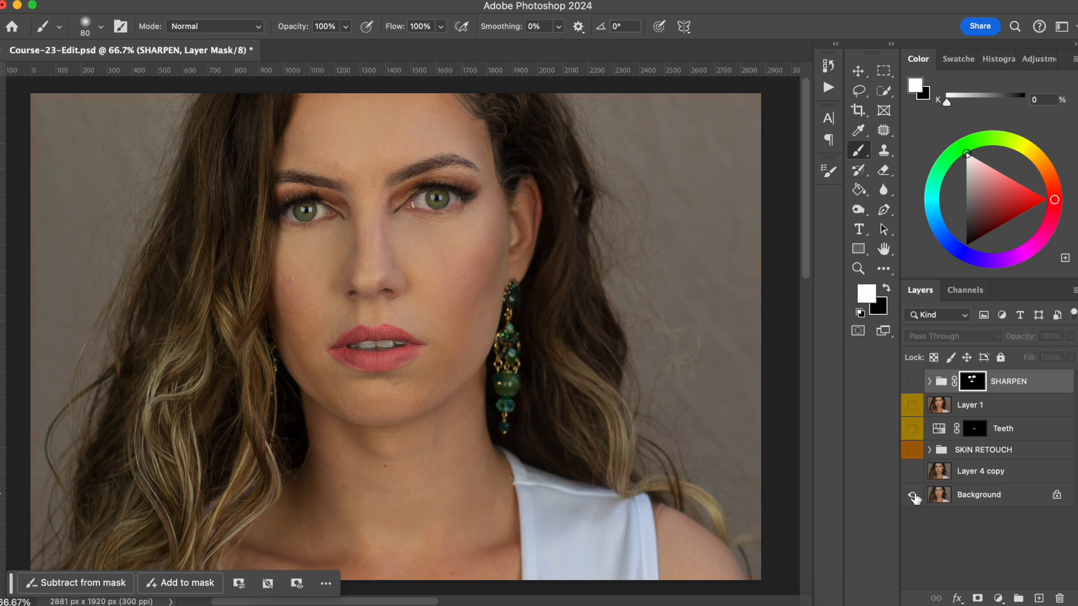
alt+click(916, 497)
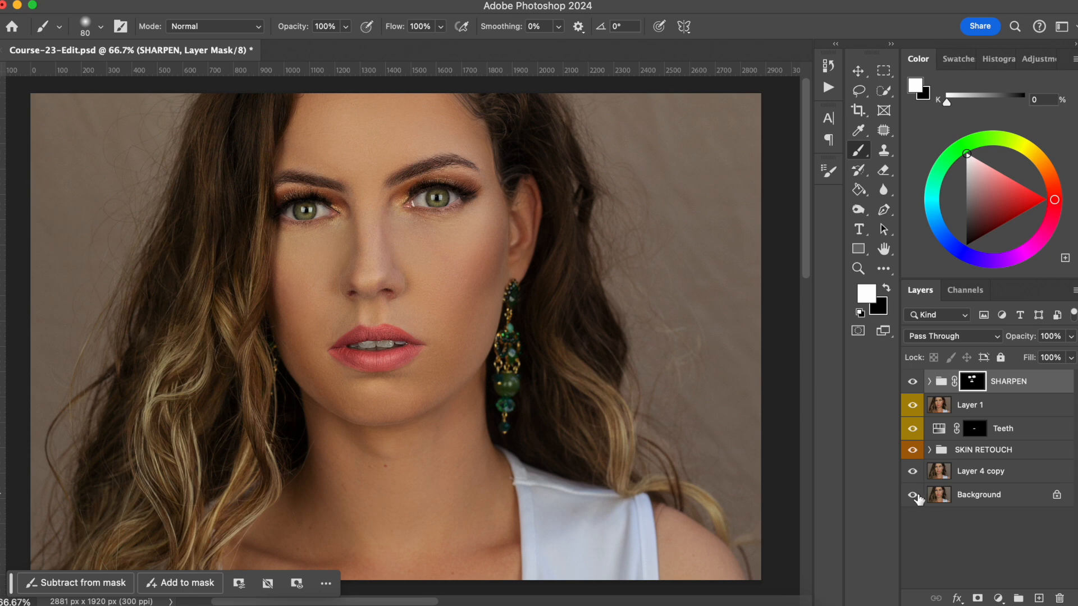
alt+click(913, 495)
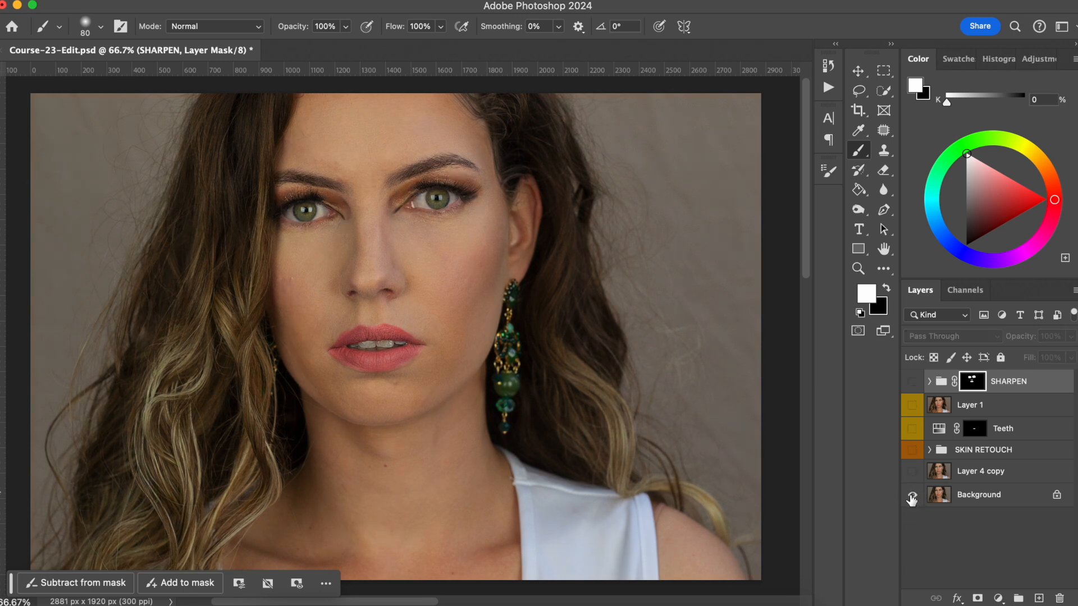
alt+click(911, 495)
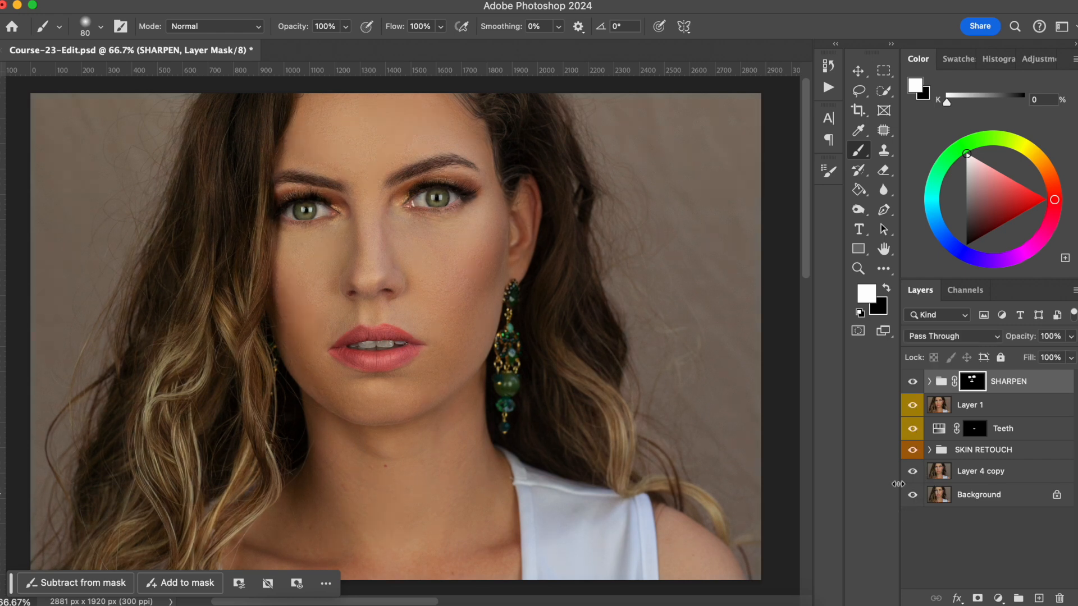